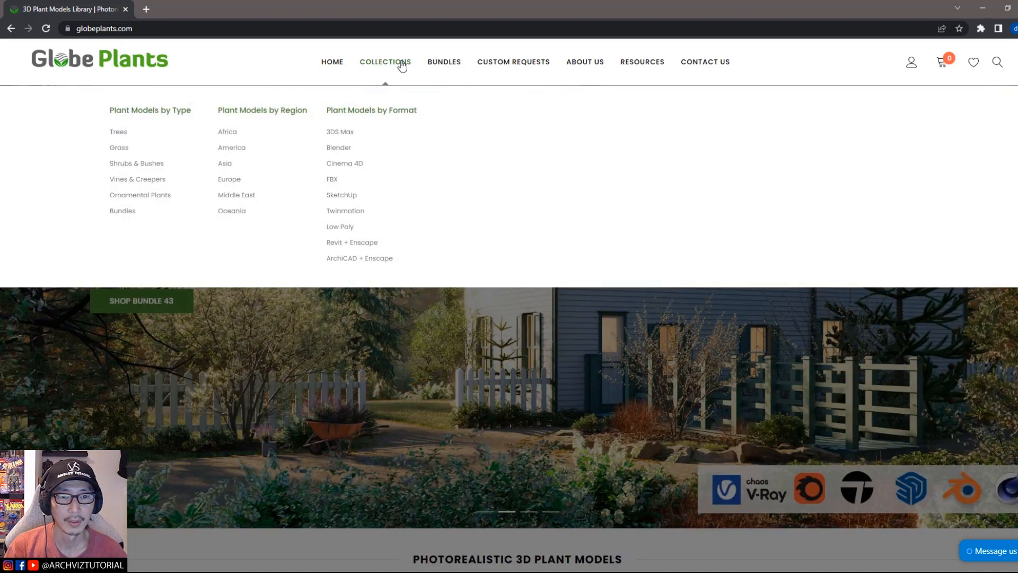
Step: Browse the Globe Plants website's collections and bundles pages
{"action": "left_click", "coordinate": [401, 64]}
{"action": "mouse_move", "coordinate": [386, 84]}
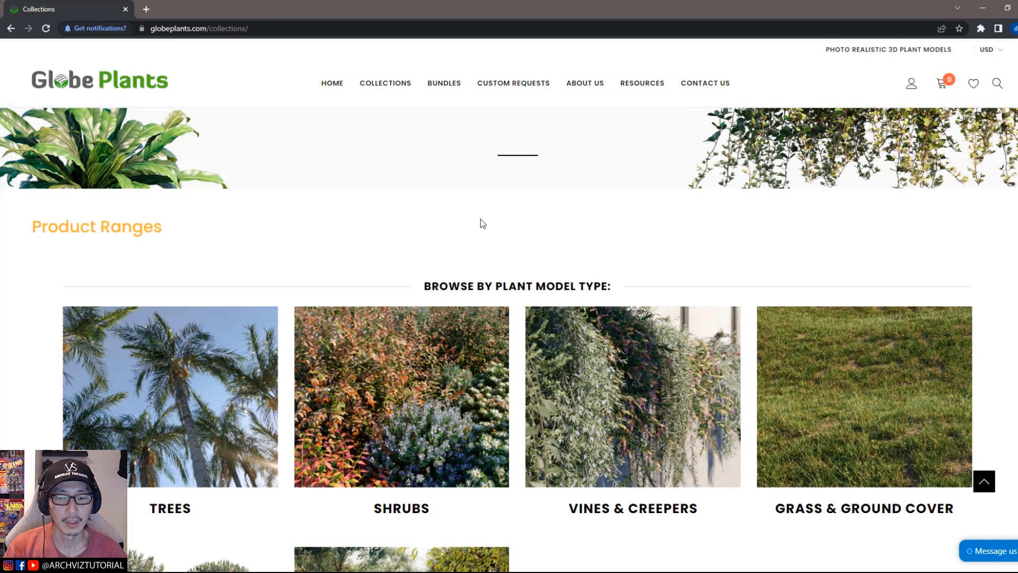
{"action": "scroll", "coordinate": [481, 234], "scroll_direction": "down", "scroll_amount": 4}
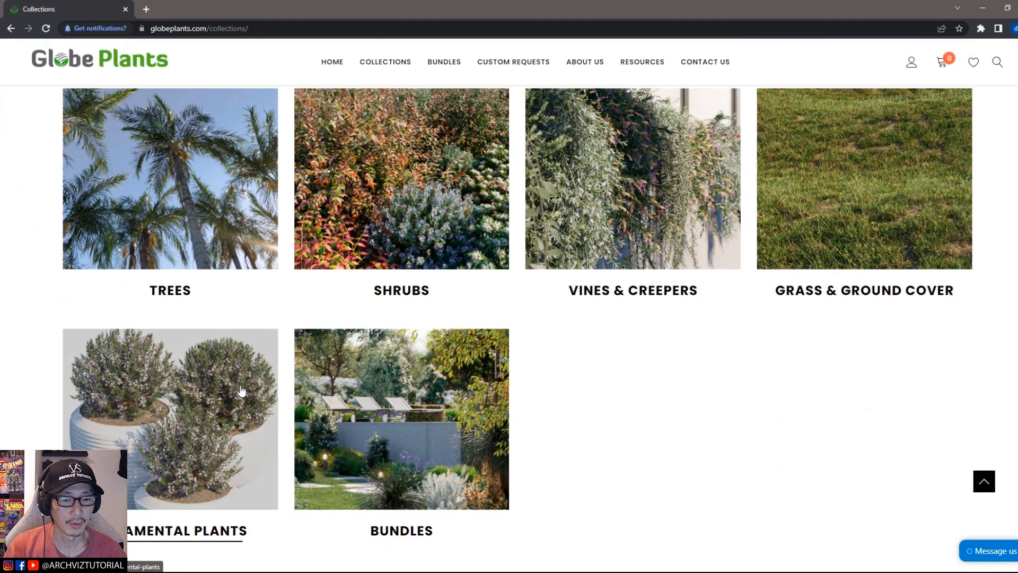
{"action": "scroll", "coordinate": [257, 353], "scroll_direction": "up", "scroll_amount": 4}
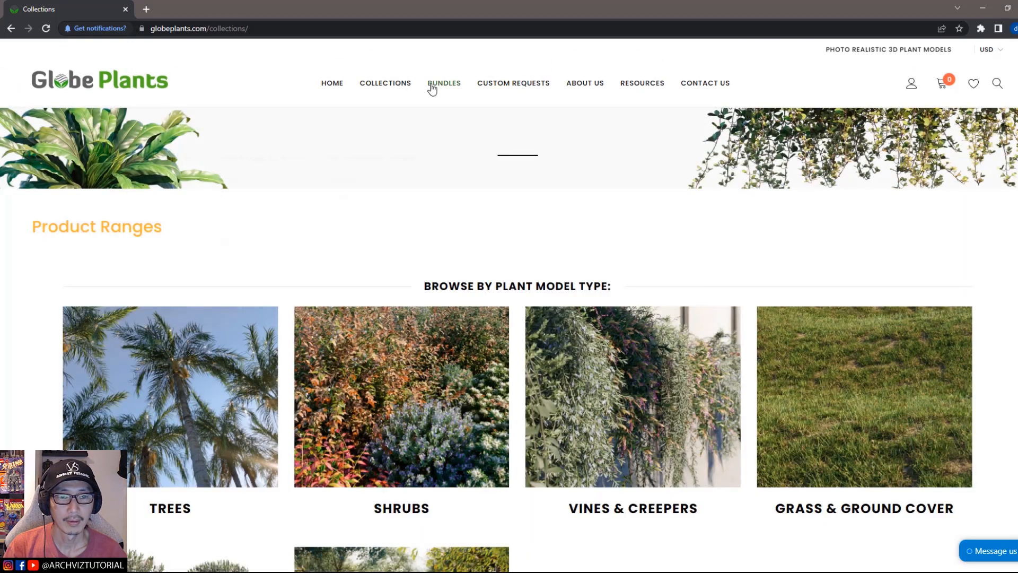
{"action": "left_click", "coordinate": [433, 86]}
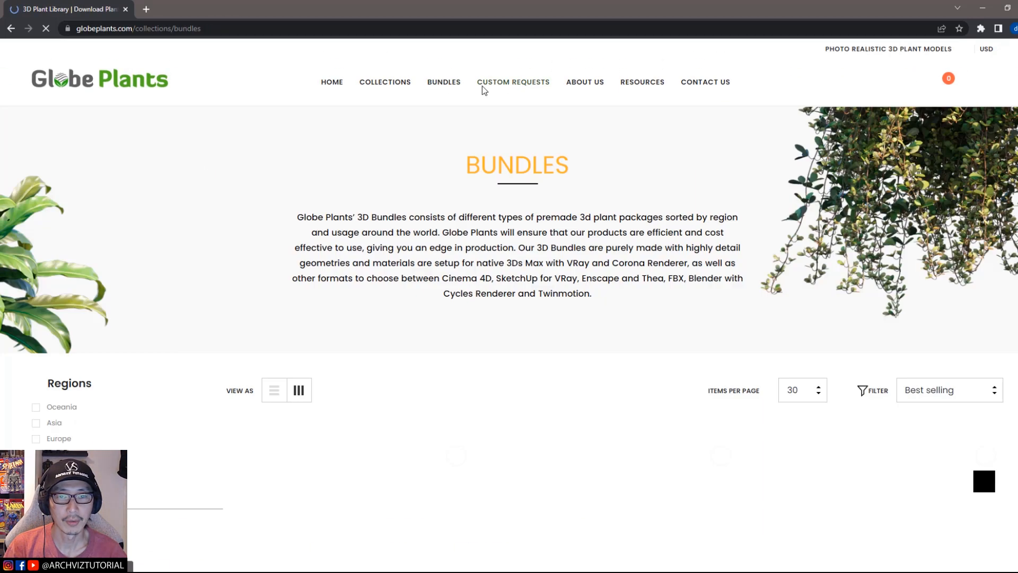
{"action": "scroll", "coordinate": [796, 190], "scroll_direction": "down", "scroll_amount": 5}
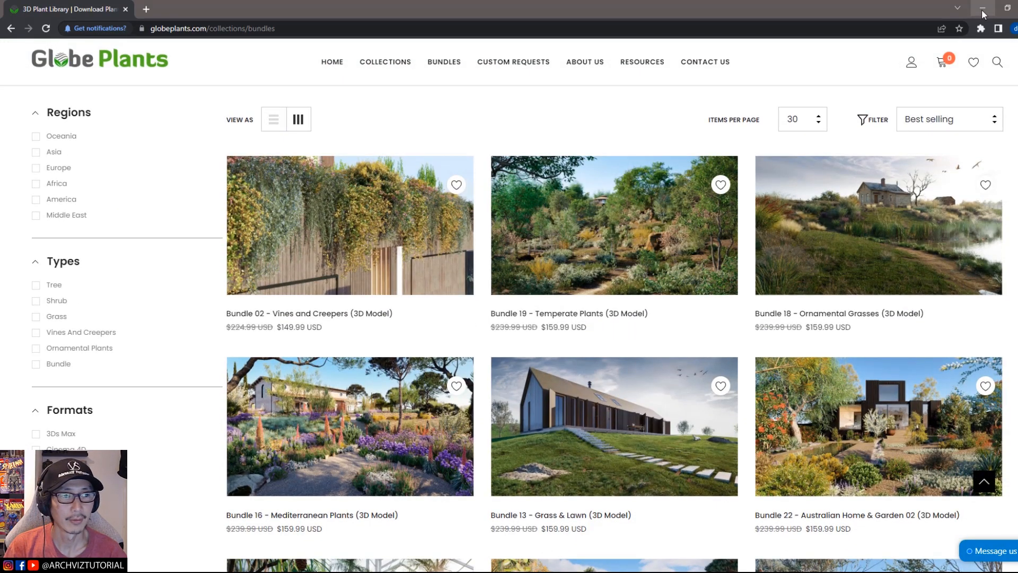
Step: Switch to 3ds Max and select the Pittosporum tenuifolium GrowFX plant in the front viewport
{"action": "left_click", "coordinate": [982, 8]}
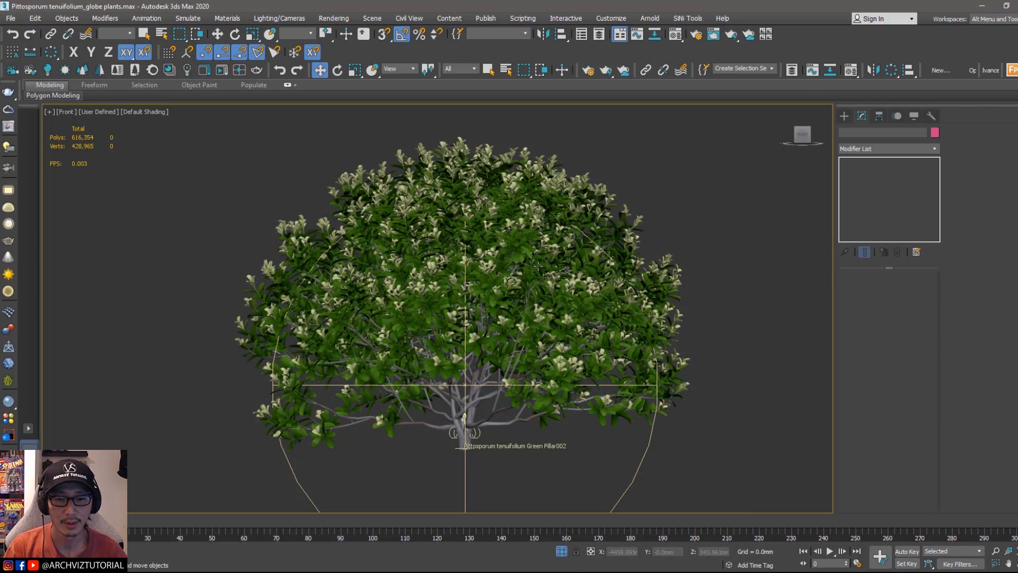
{"action": "left_click", "coordinate": [533, 269]}
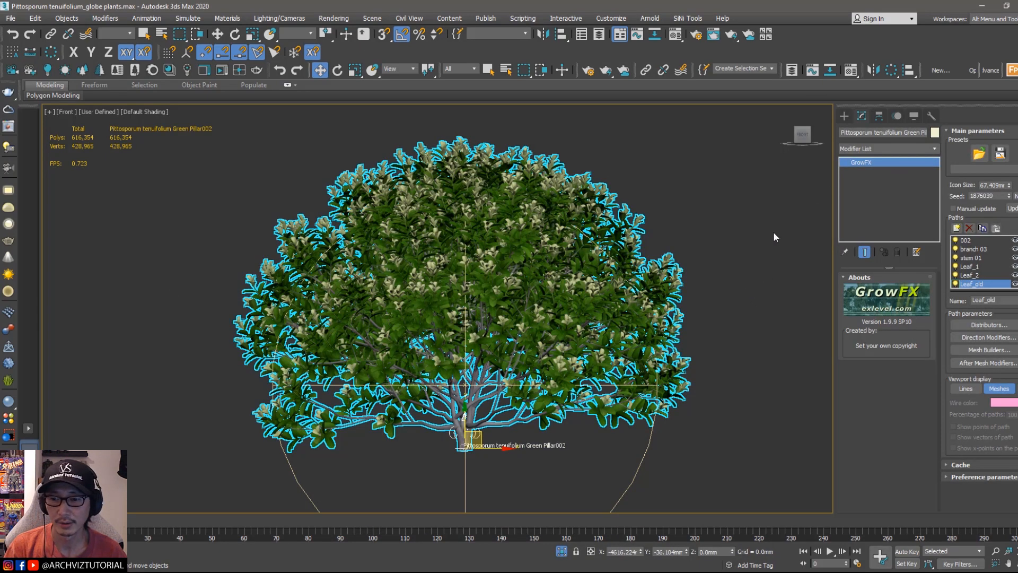
{"action": "middle_click_drag", "start_coordinate": [743, 233], "coordinate": [711, 227]}
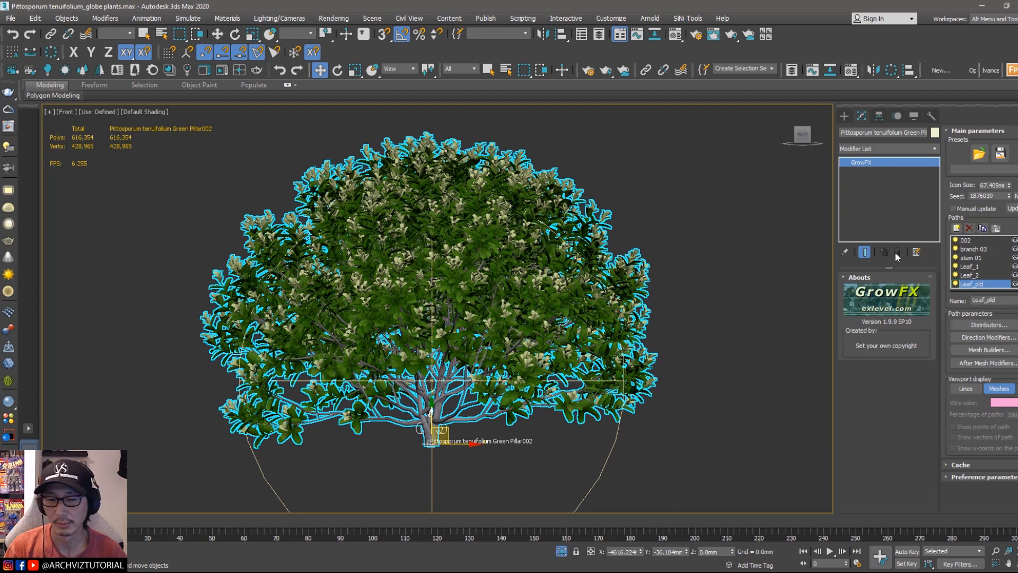
{"action": "left_click", "coordinate": [698, 234]}
{"action": "left_click", "coordinate": [608, 324]}
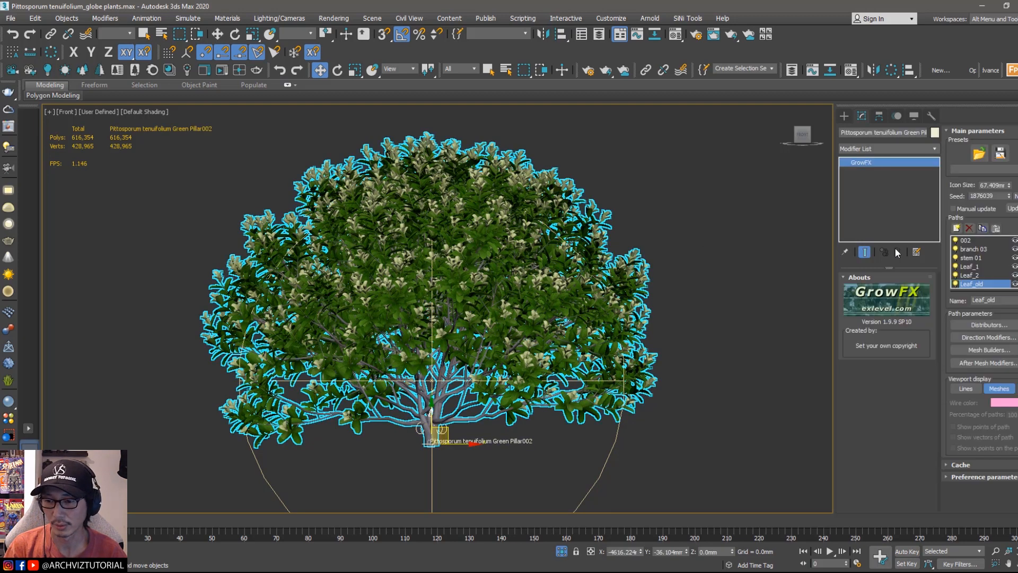
Step: Display the plant's paths as lines instead of meshes in the viewport
{"action": "left_click", "coordinate": [965, 389]}
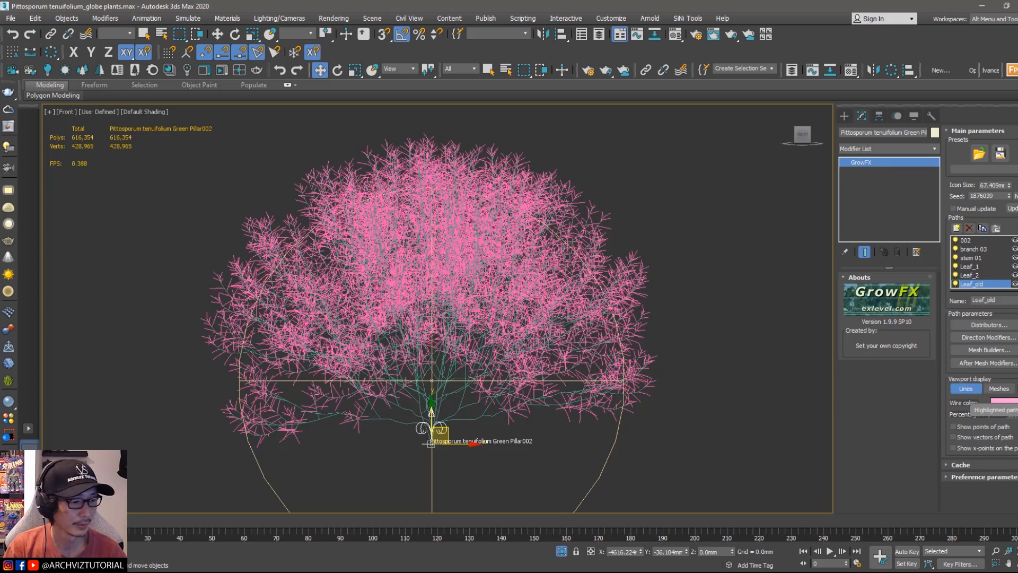
{"action": "left_click", "coordinate": [1017, 388]}
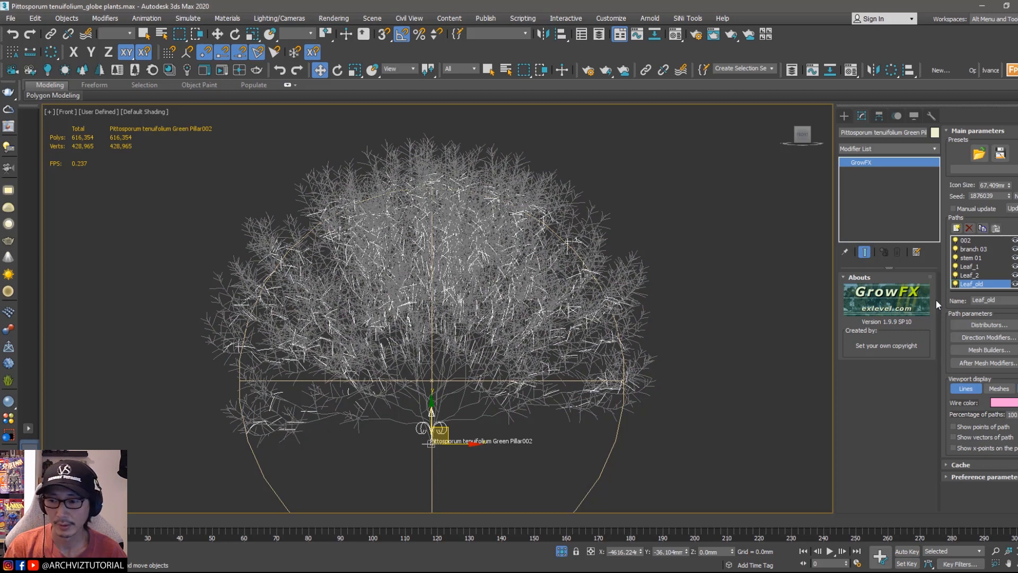
{"action": "left_click", "coordinate": [954, 208]}
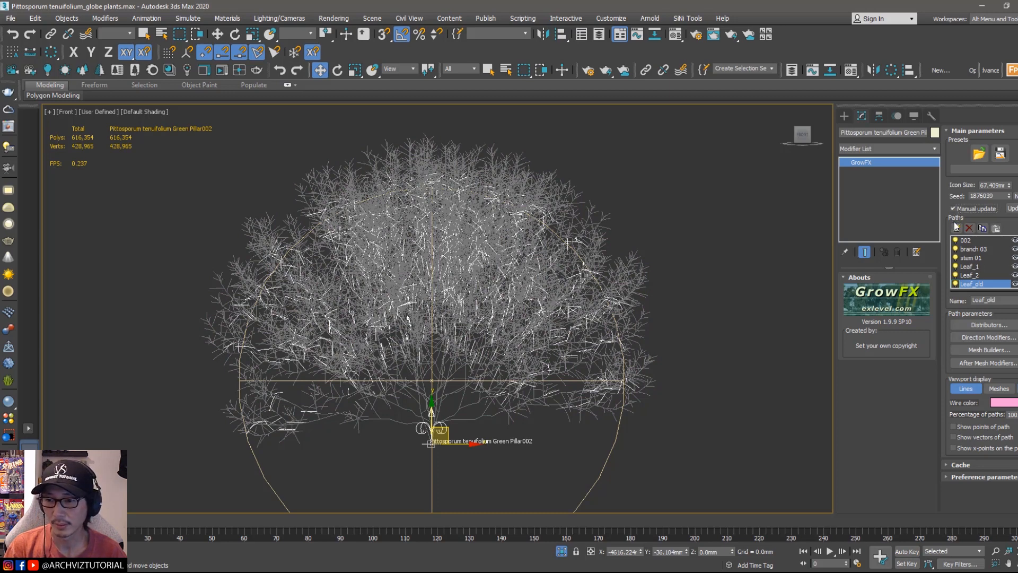
{"action": "scroll", "coordinate": [960, 286], "scroll_direction": "down", "scroll_amount": 1}
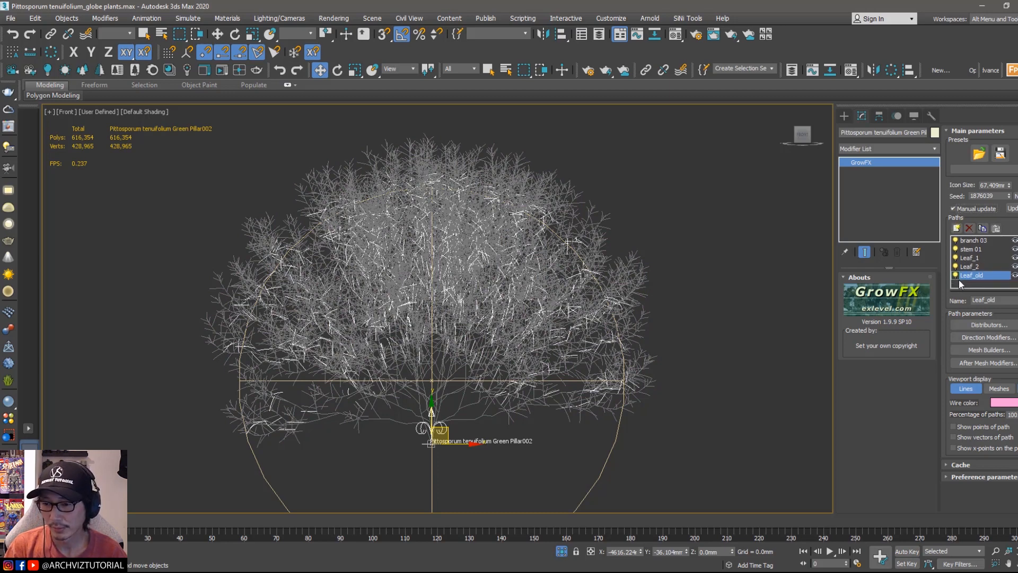
{"action": "scroll", "coordinate": [955, 260], "scroll_direction": "up", "scroll_amount": 1}
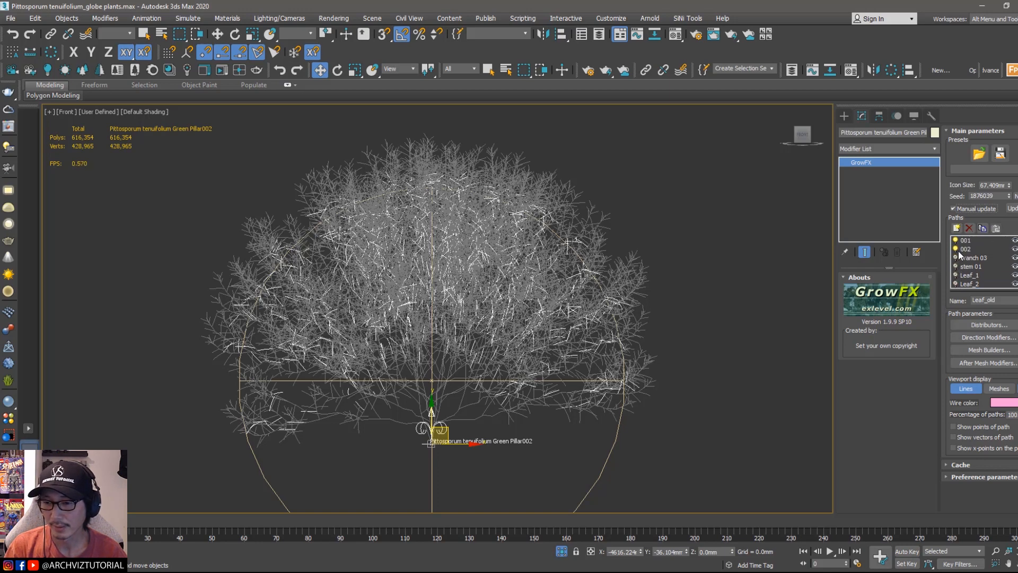
{"action": "left_click", "coordinate": [954, 209]}
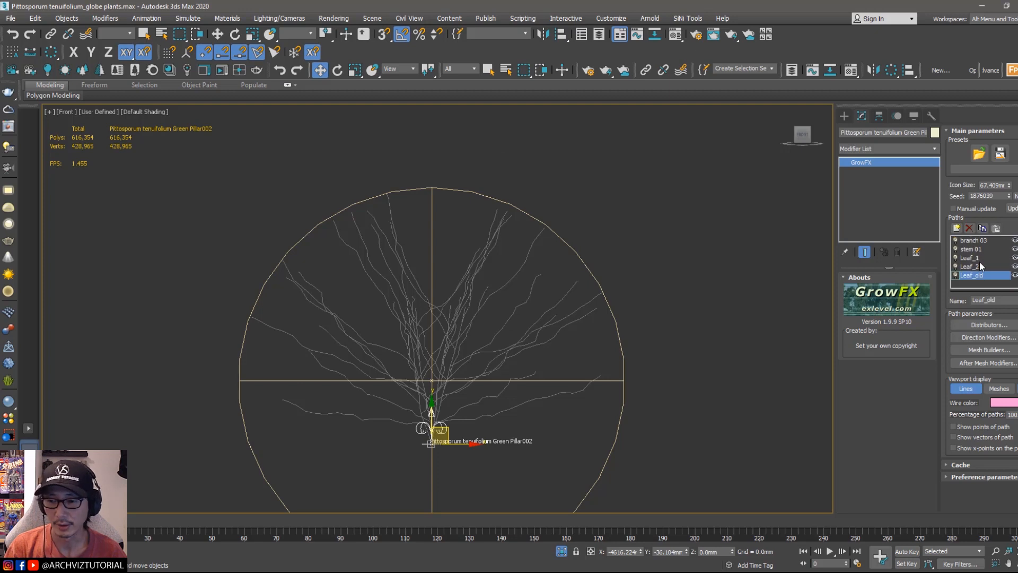
Step: Select the branch 03 path in the paths list and switch it on
{"action": "scroll", "coordinate": [973, 266], "scroll_direction": "up", "scroll_amount": 2}
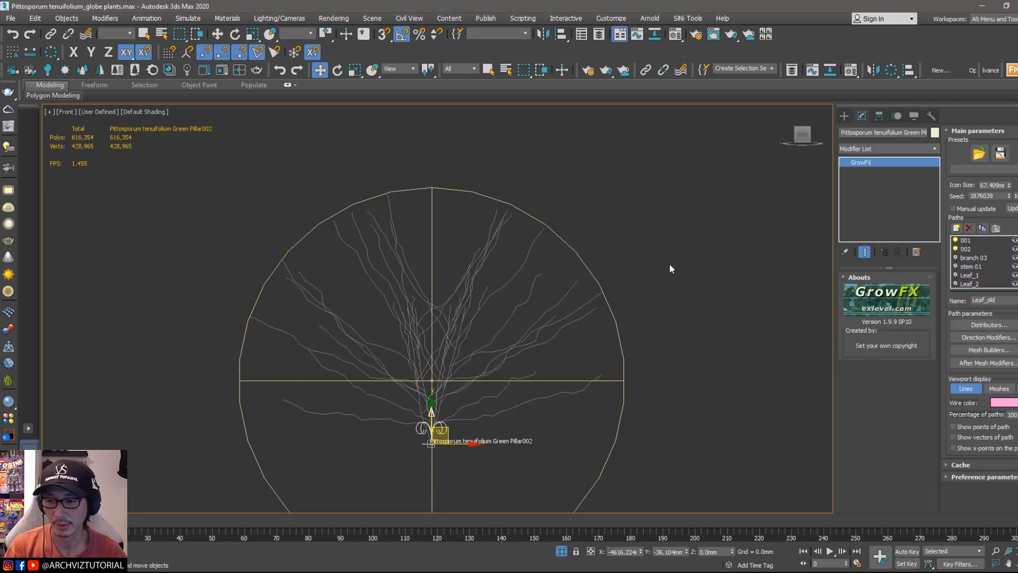
{"action": "left_click", "coordinate": [966, 249]}
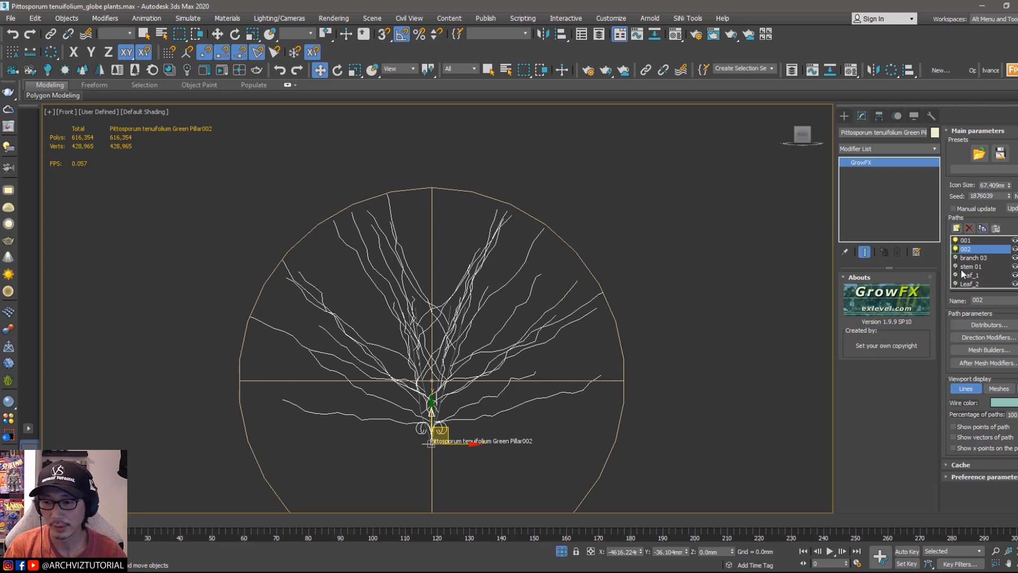
{"action": "left_click", "coordinate": [974, 256]}
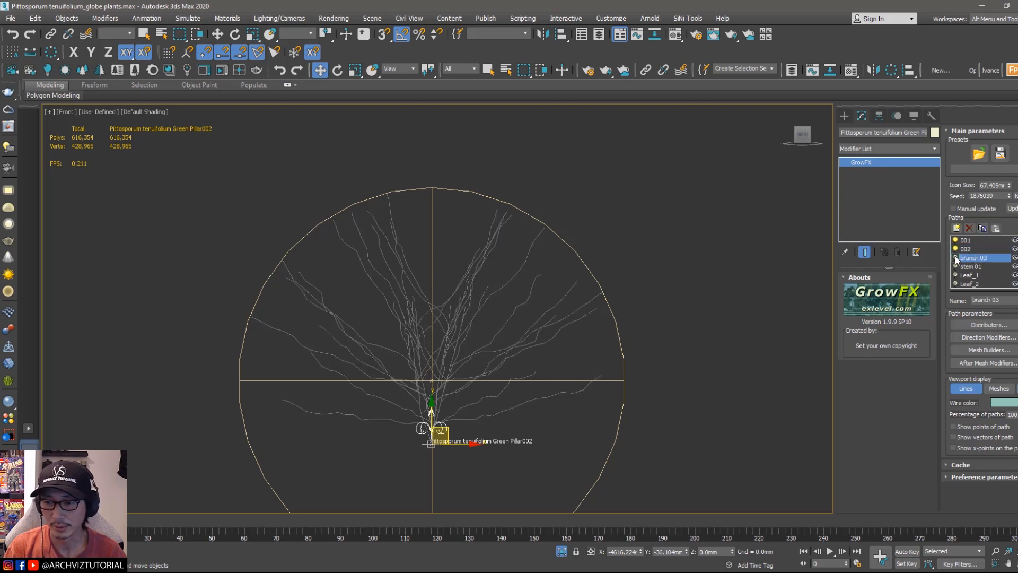
{"action": "left_click", "coordinate": [956, 257]}
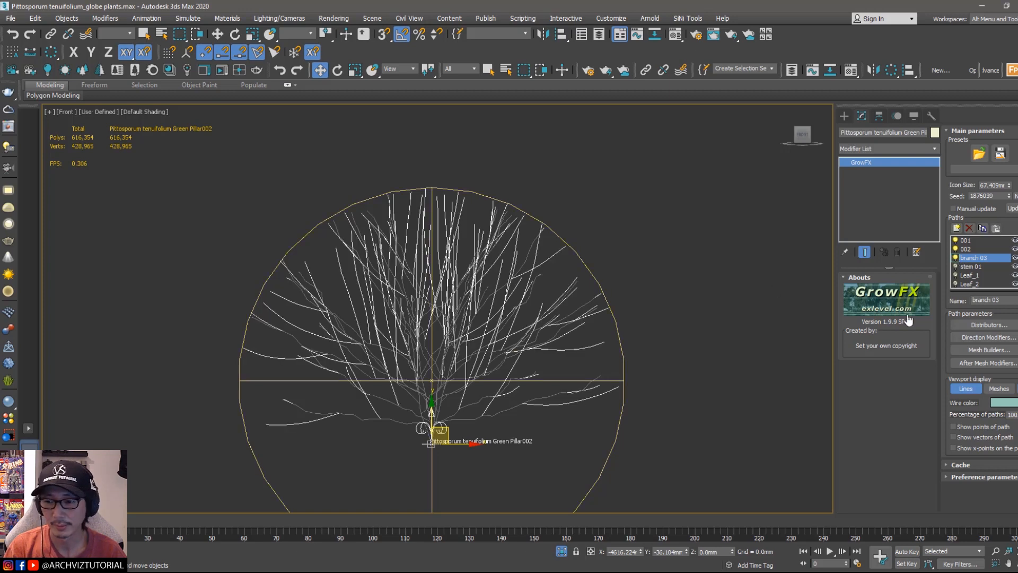
Step: Add a Wind animation after-mesh modifier to the branch 03 path
{"action": "left_click", "coordinate": [989, 363]}
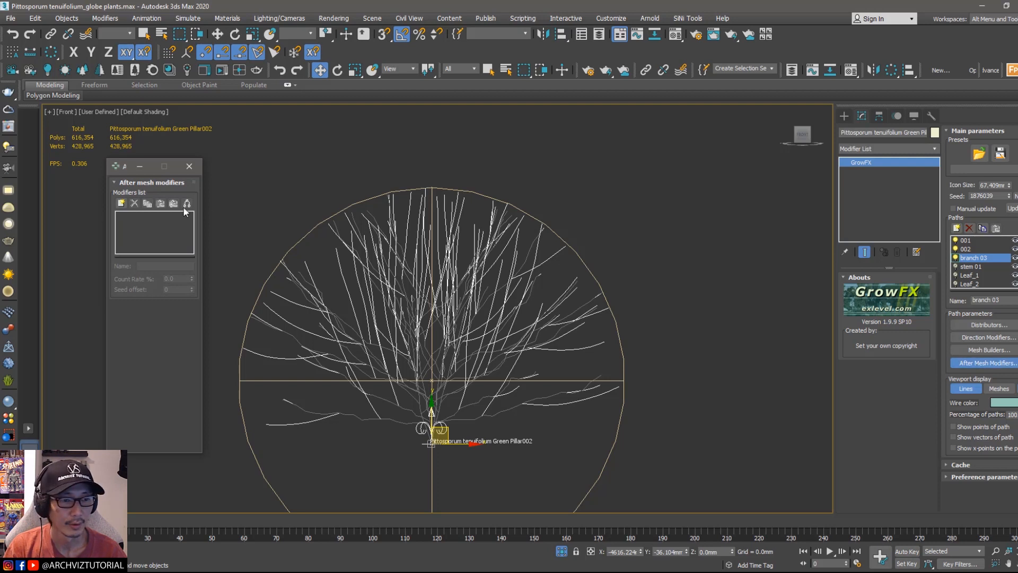
{"action": "left_click", "coordinate": [120, 204]}
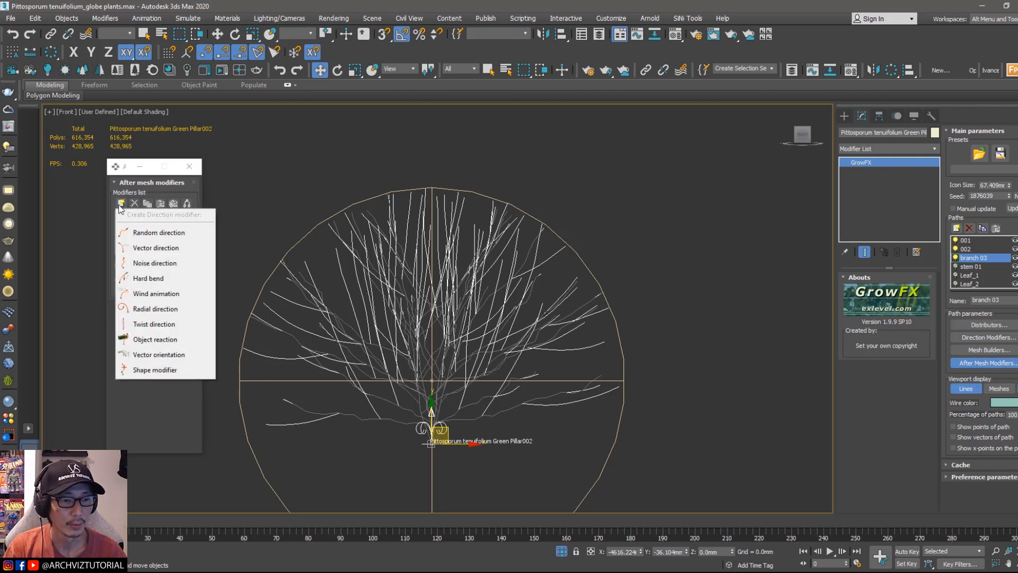
{"action": "left_click", "coordinate": [147, 294]}
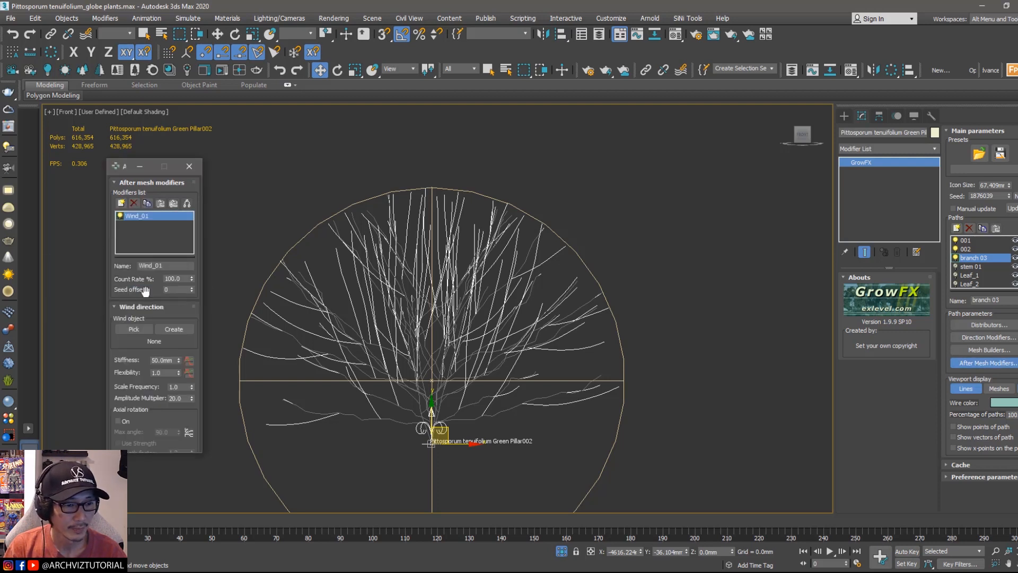
Step: Create a new wind object for the modifier, placing it to the right of the plant
{"action": "scroll", "coordinate": [132, 286], "scroll_direction": "down", "scroll_amount": 2}
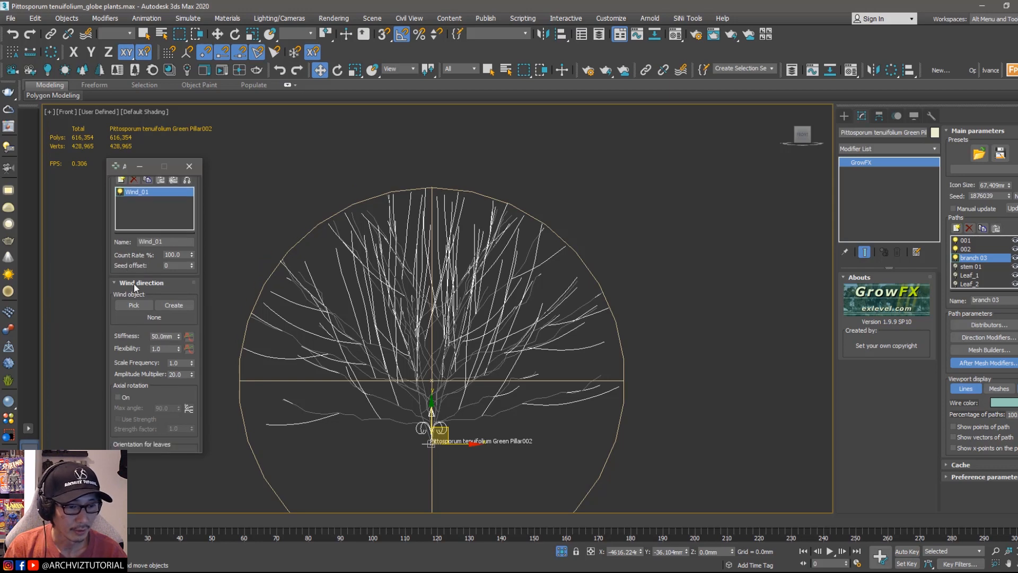
{"action": "left_click", "coordinate": [167, 305]}
{"action": "scroll", "coordinate": [682, 396], "scroll_direction": "down", "scroll_amount": 1}
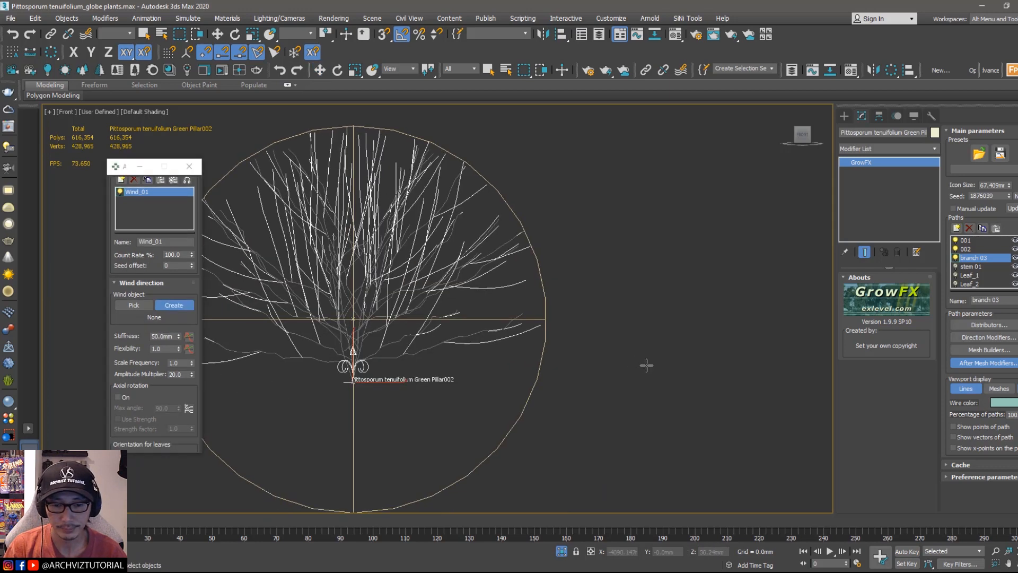
{"action": "left_click", "coordinate": [648, 374]}
{"action": "right_click", "coordinate": [680, 335]}
{"action": "left_click", "coordinate": [648, 374]}
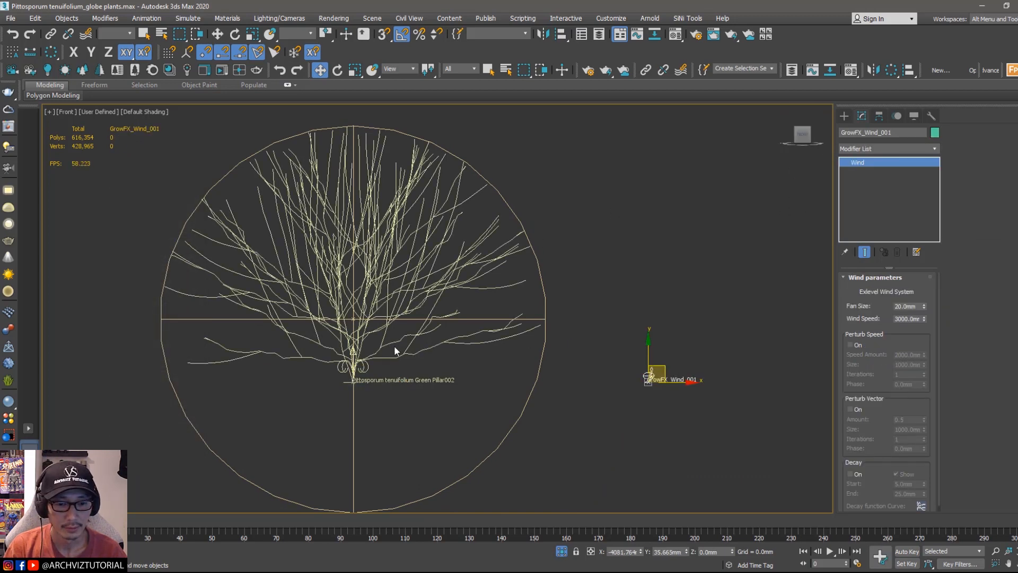
Step: Select the wind object and rename it to branch 03
{"action": "left_click", "coordinate": [353, 351]}
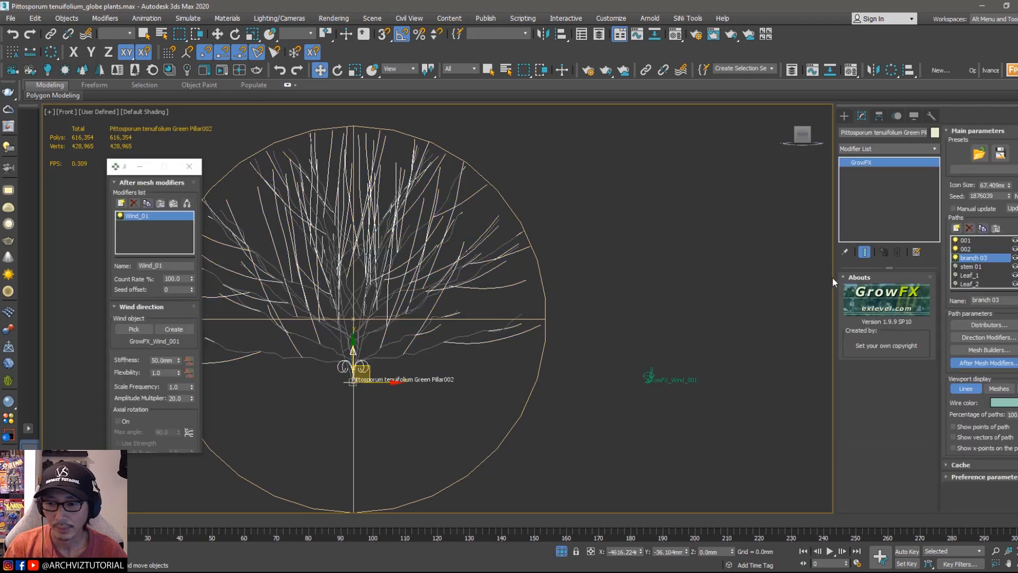
{"action": "left_click", "coordinate": [654, 371]}
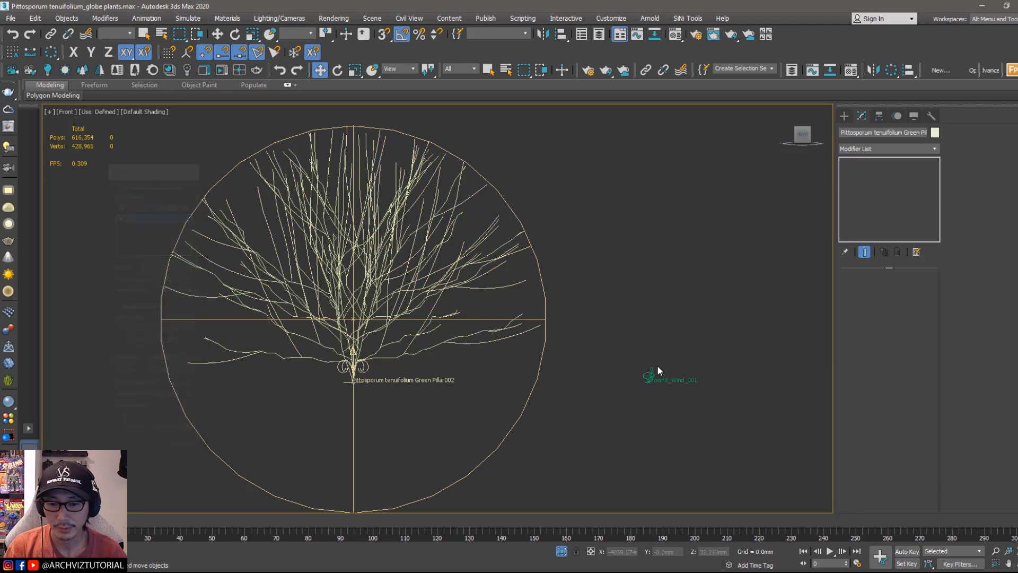
{"action": "left_click", "coordinate": [867, 133]}
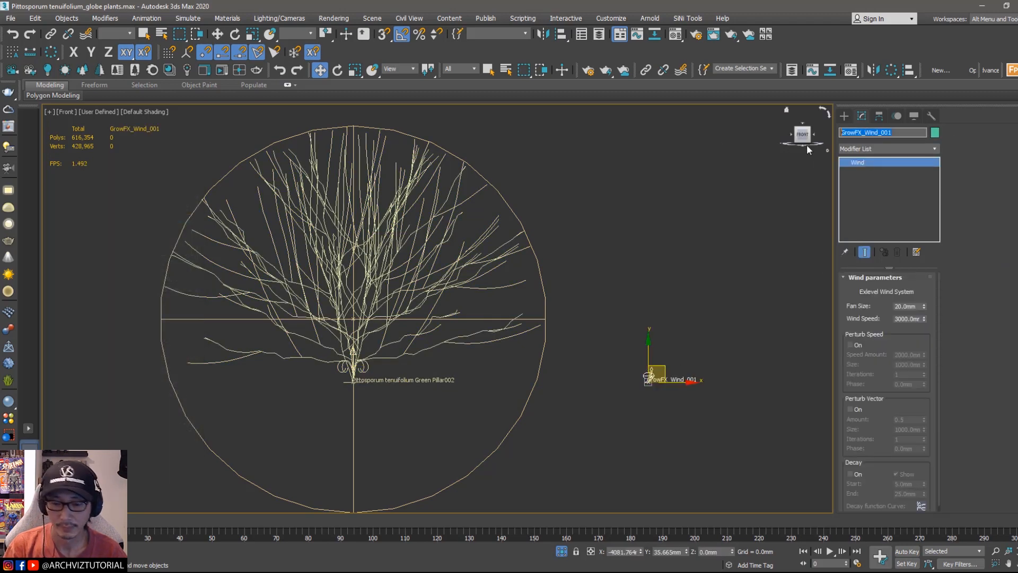
{"action": "type", "text": "branch 03"}
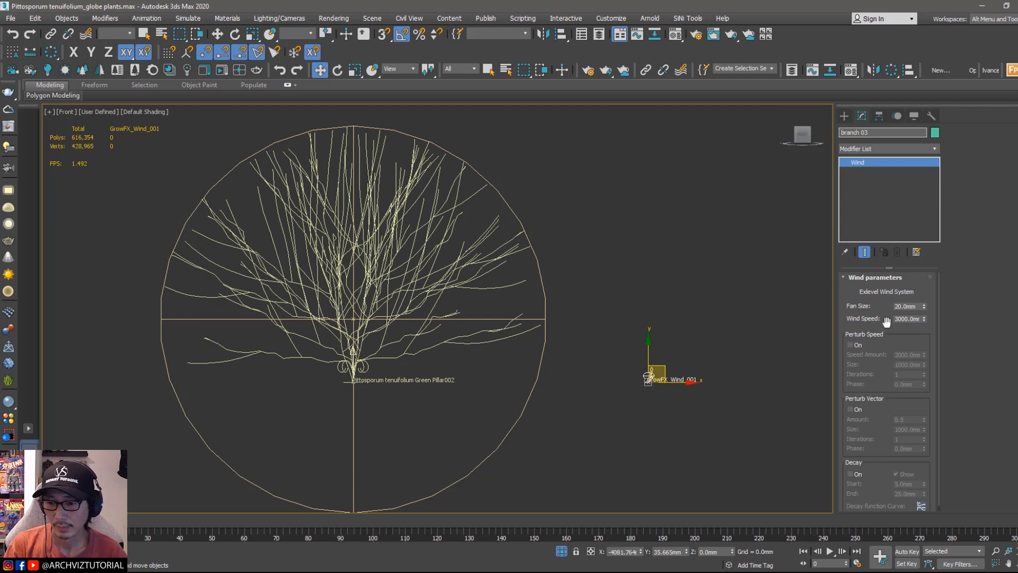
{"action": "key", "text": "Return"}
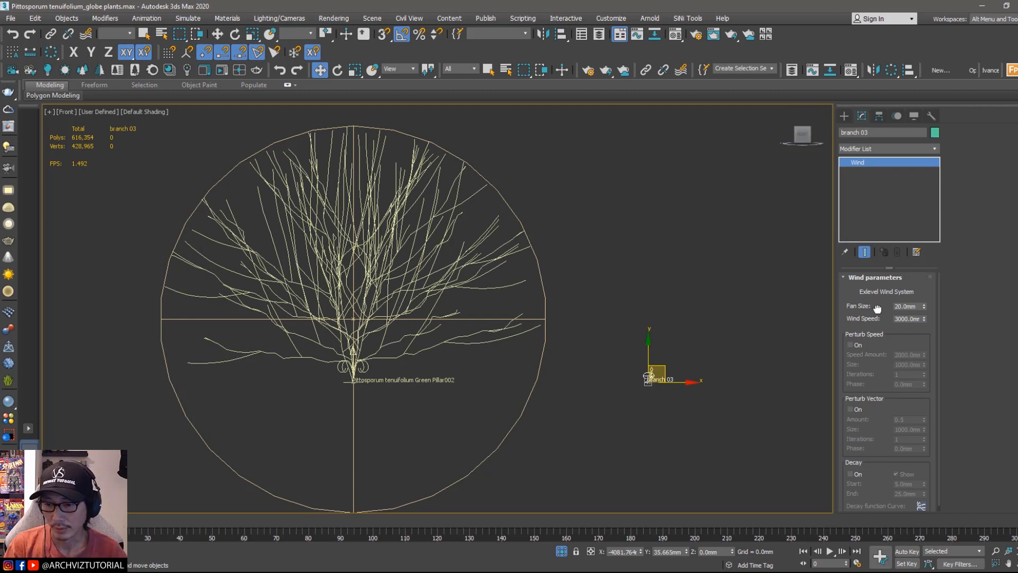
Step: Set the wind object's Fan Size to 100 mm
{"action": "left_click", "coordinate": [906, 306]}
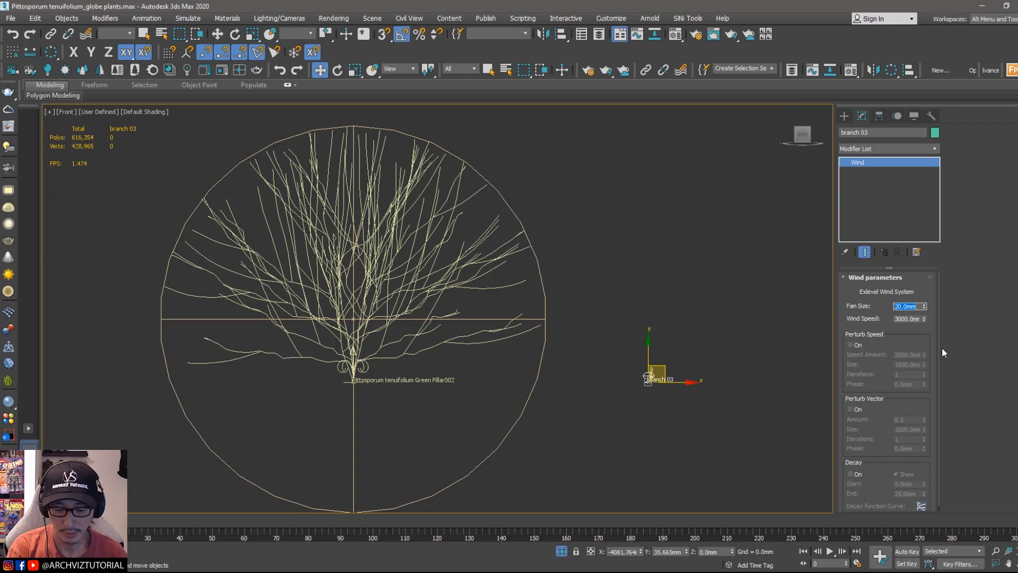
{"action": "type", "text": "60"}
{"action": "key", "text": "Return"}
{"action": "type", "text": "100"}
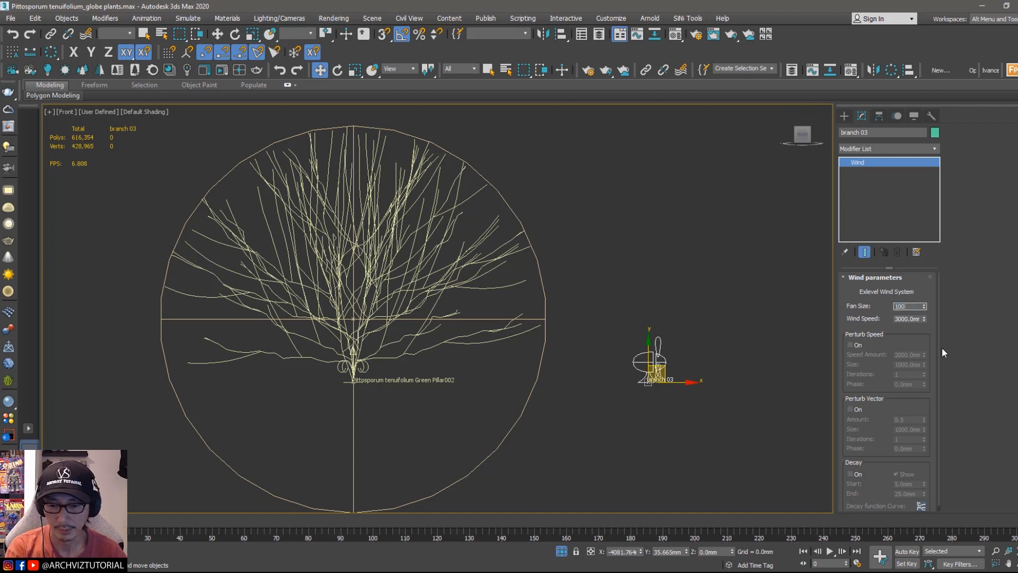
{"action": "key", "text": "Return"}
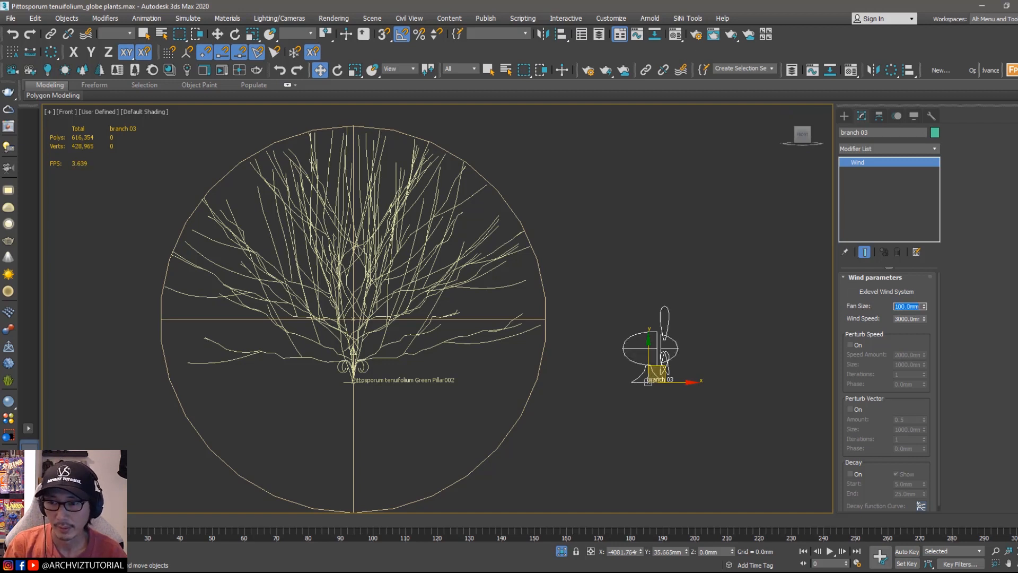
Step: Turn on Perturb Speed for the wind object
{"action": "middle_click_drag", "start_coordinate": [743, 282], "coordinate": [684, 283]}
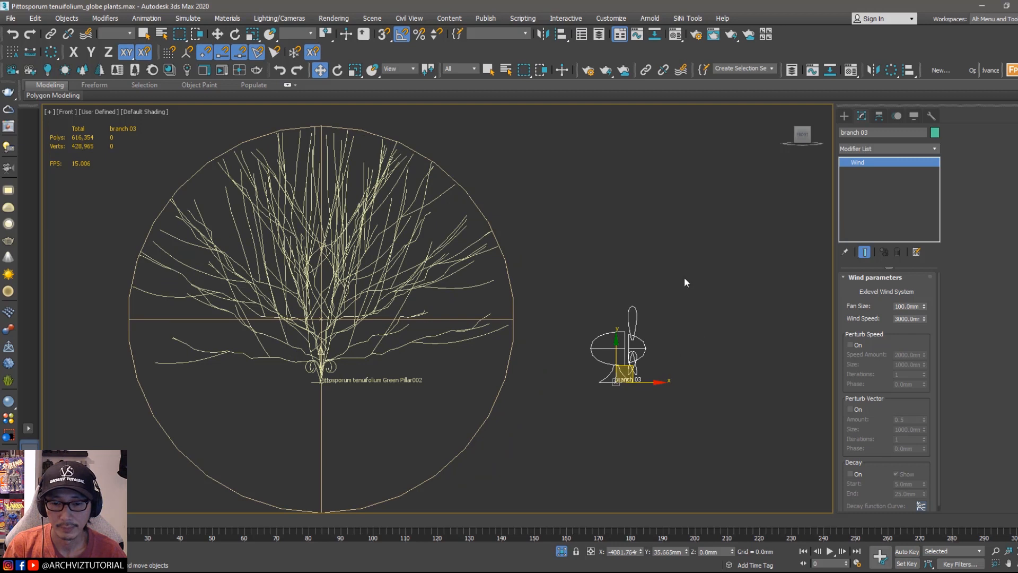
{"action": "scroll", "coordinate": [851, 365], "scroll_direction": "down", "scroll_amount": 1}
{"action": "left_click", "coordinate": [850, 339]}
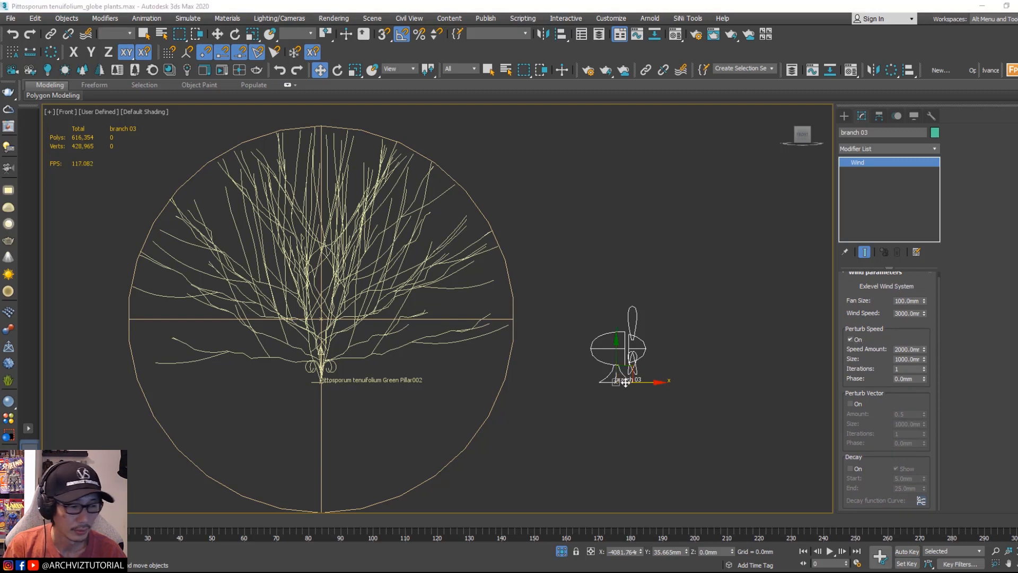
Step: Set the wind object's Perturb Speed amount to 200 mm and its size to 100 mm
{"action": "left_click", "coordinate": [908, 351]}
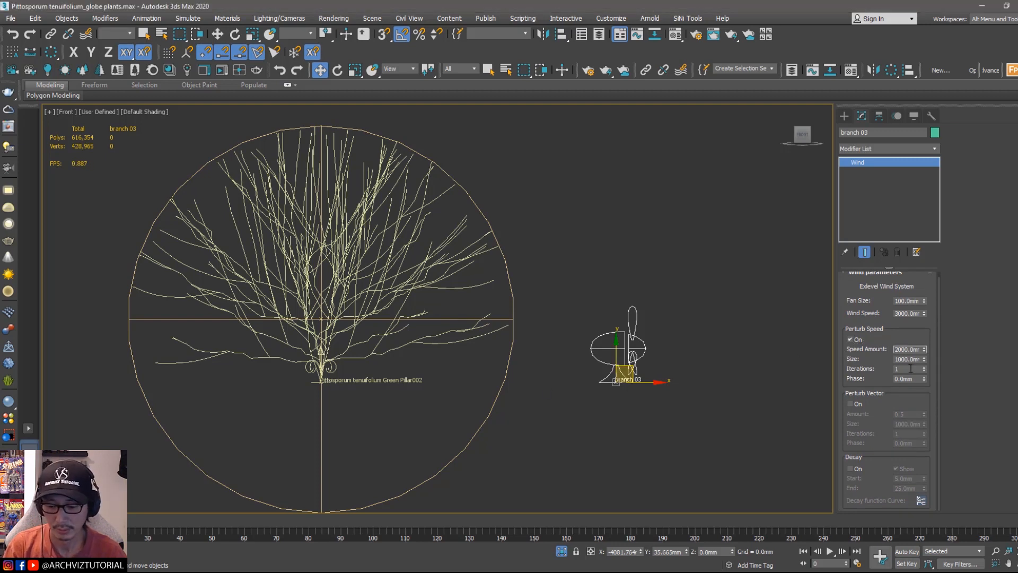
{"action": "key", "text": "BackSpace"}
{"action": "key", "text": "Tab"}
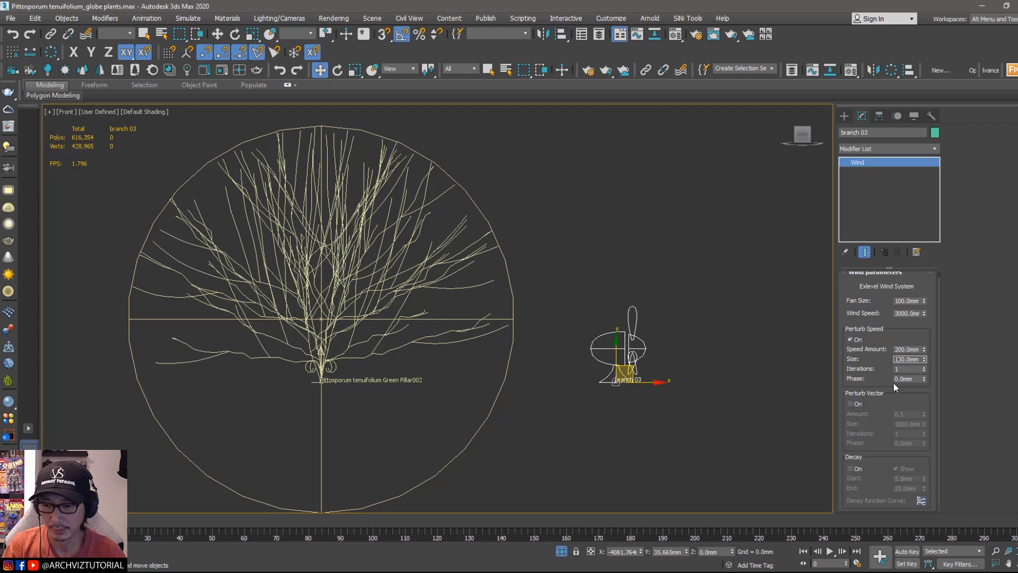
{"action": "left_click_drag", "start_coordinate": [858, 367], "coordinate": [858, 373]}
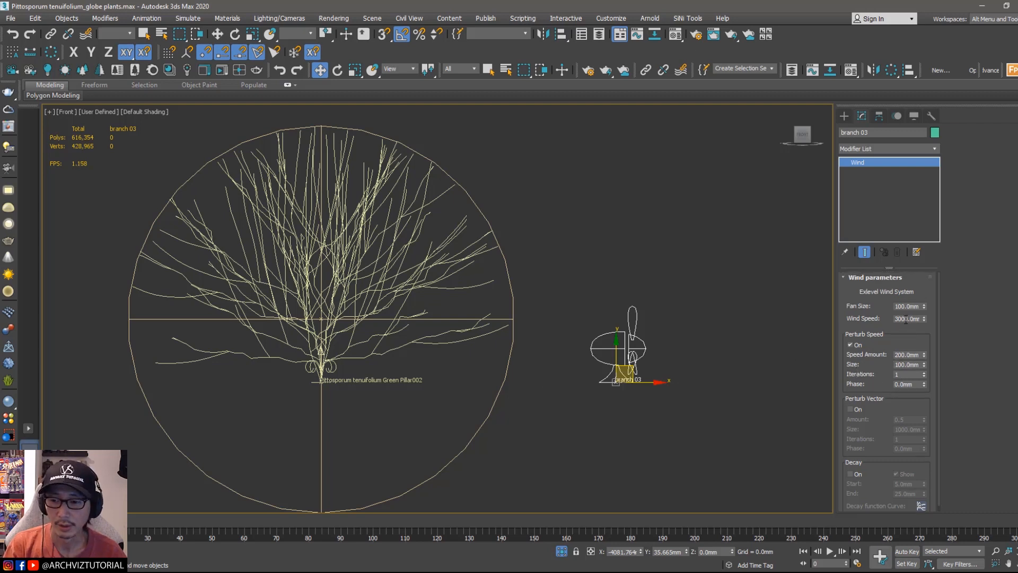
Step: Set the wind object's Wind Speed to 30 mm
{"action": "double_click", "coordinate": [906, 318]}
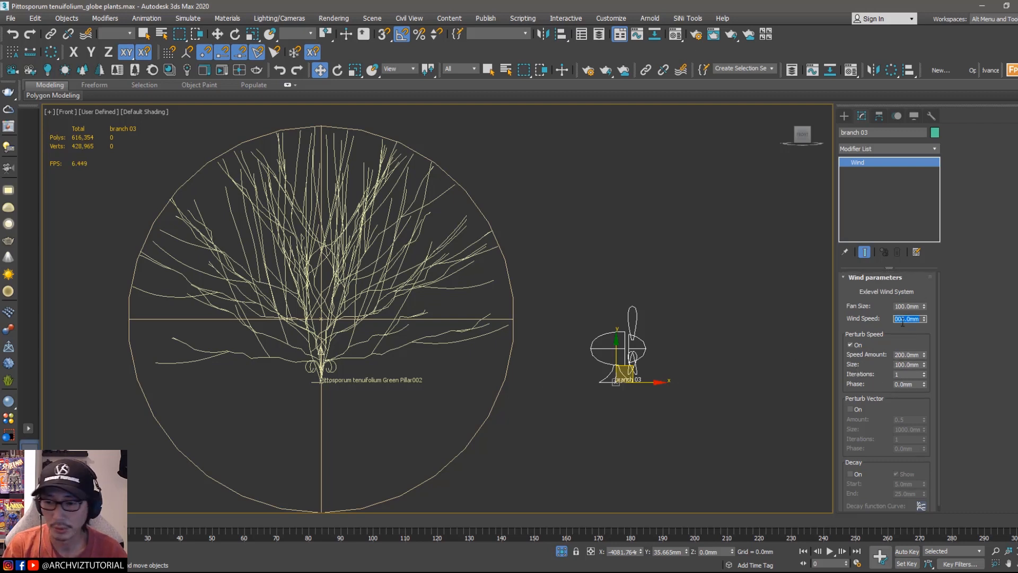
{"action": "type", "text": "30"}
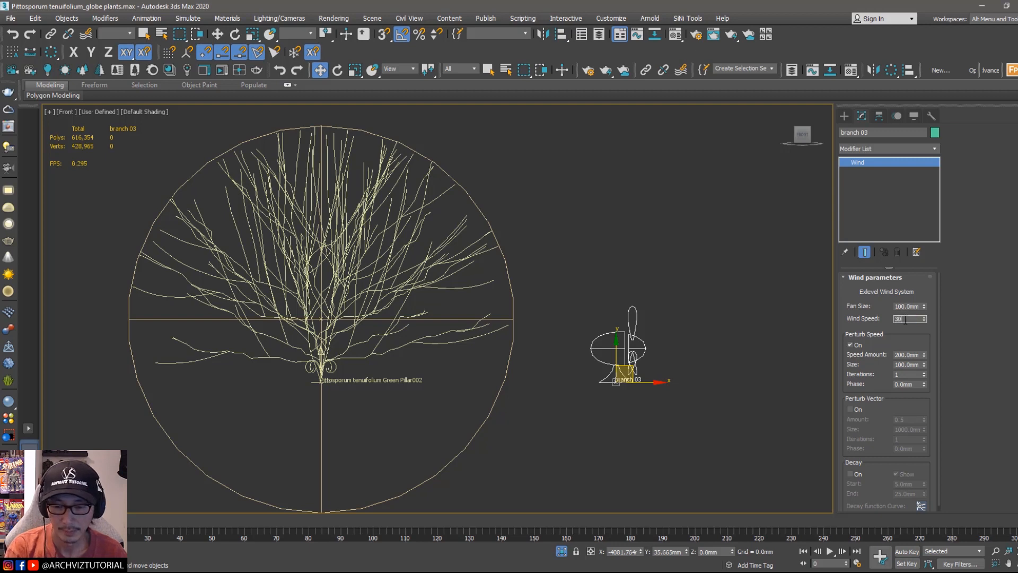
{"action": "key", "text": "Return"}
{"action": "left_click", "coordinate": [744, 275]}
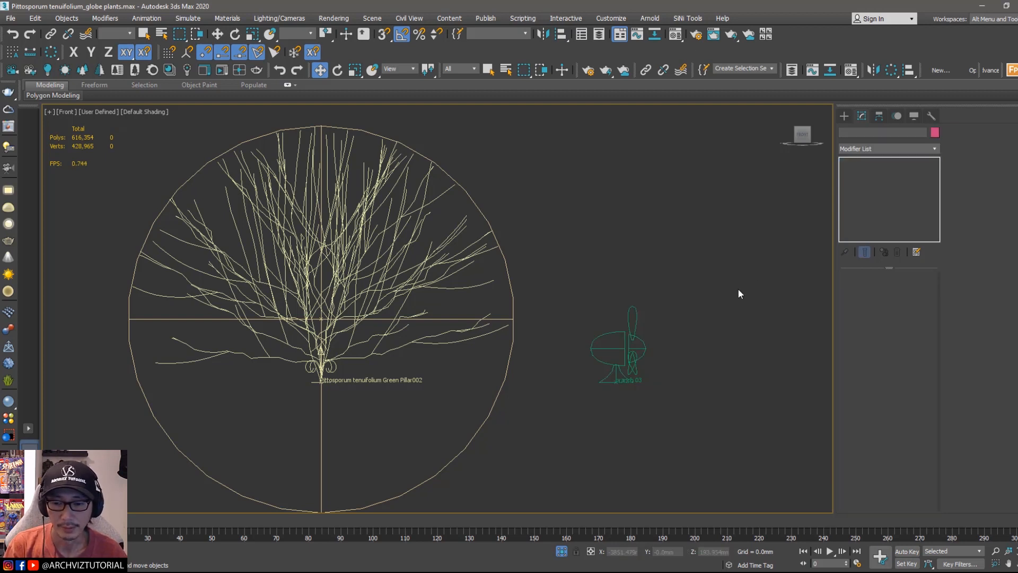
{"action": "left_click_drag", "start_coordinate": [610, 384], "coordinate": [596, 398]}
{"action": "left_click_drag", "start_coordinate": [85, 522], "coordinate": [80, 499]}
{"action": "key", "text": "w"}
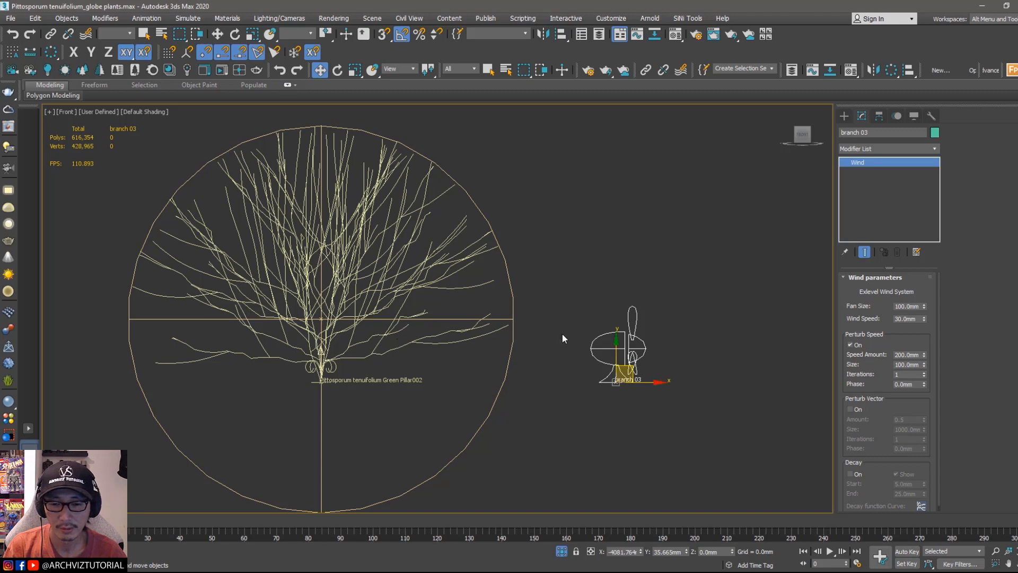
Step: Select the plant and switch its GrowFX viewport display to meshes
{"action": "left_click", "coordinate": [338, 378]}
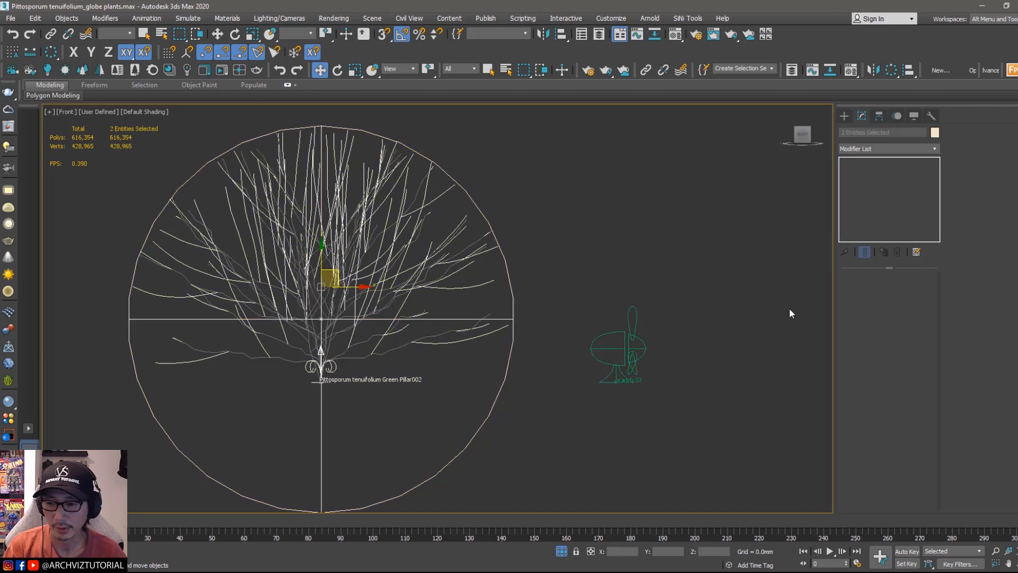
{"action": "left_click", "coordinate": [376, 367]}
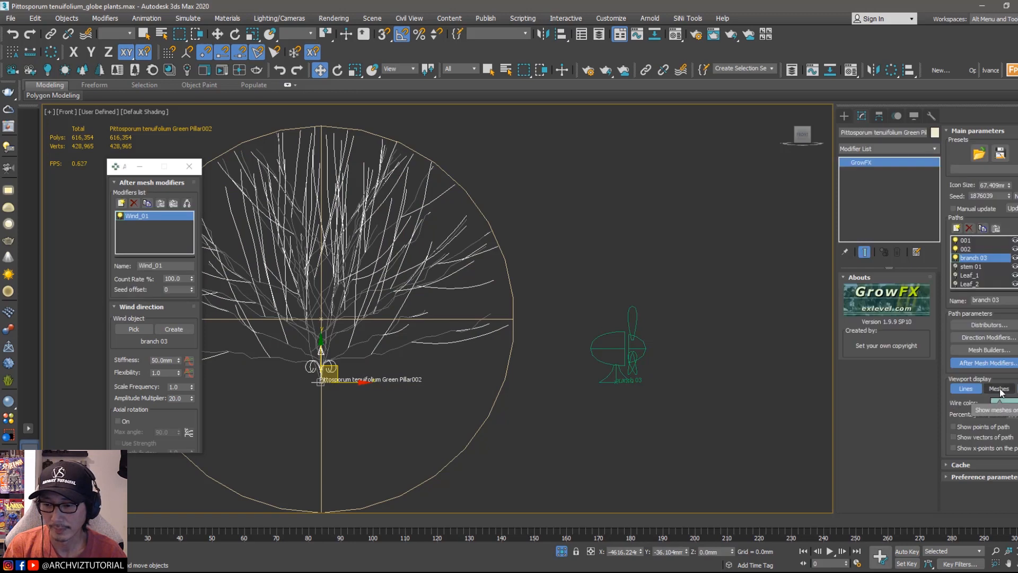
{"action": "left_click", "coordinate": [999, 389]}
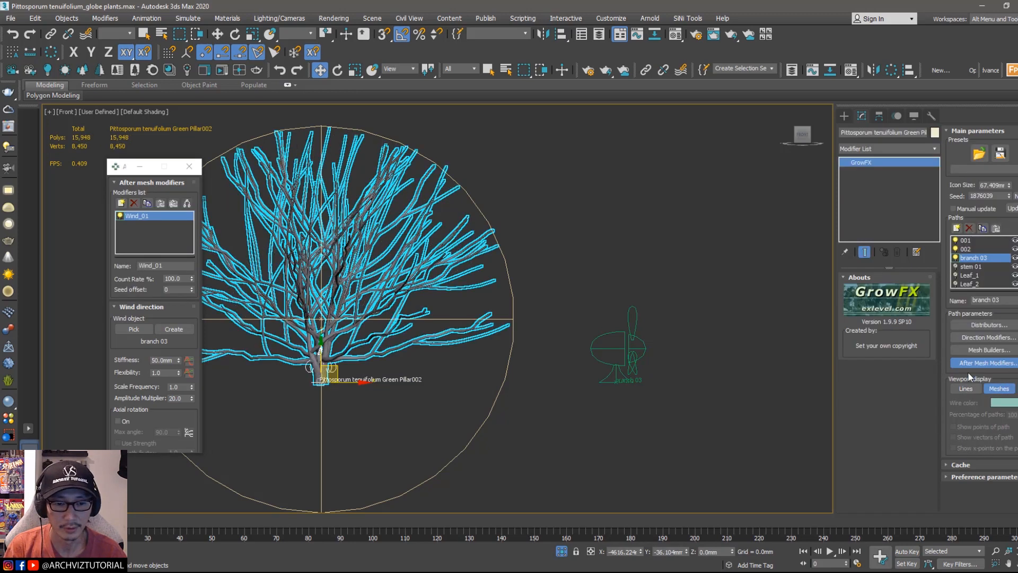
Step: Check the frame rate and animation length in the Time Configuration dialog
{"action": "middle_click_drag", "start_coordinate": [555, 315], "coordinate": [649, 382]}
{"action": "scroll", "coordinate": [553, 319], "scroll_direction": "up", "scroll_amount": 3}
{"action": "scroll", "coordinate": [650, 383], "scroll_direction": "down", "scroll_amount": 3}
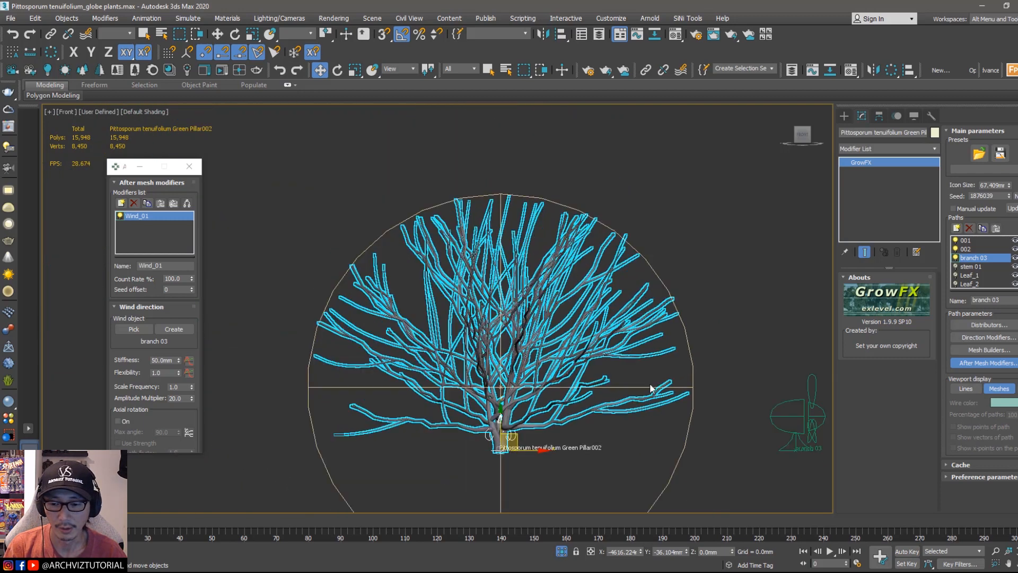
{"action": "left_click", "coordinate": [856, 565]}
{"action": "left_click", "coordinate": [483, 196]}
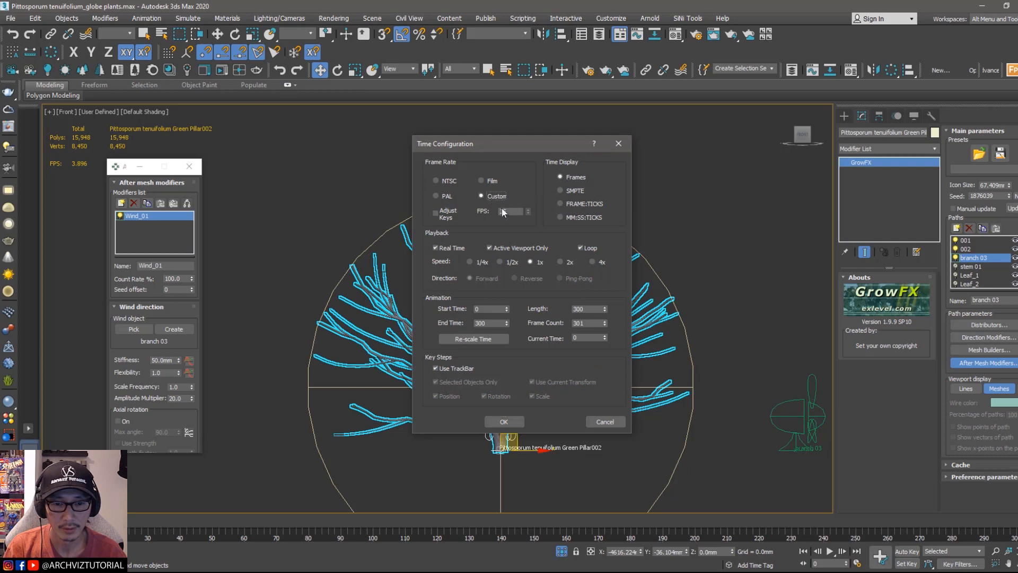
{"action": "double_click", "coordinate": [495, 324]}
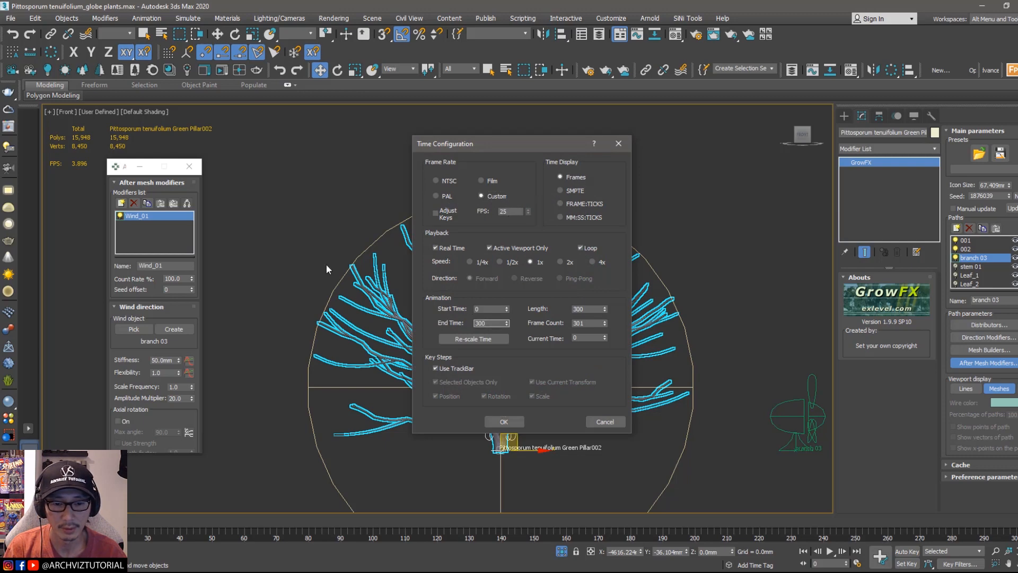
{"action": "left_click", "coordinate": [604, 421]}
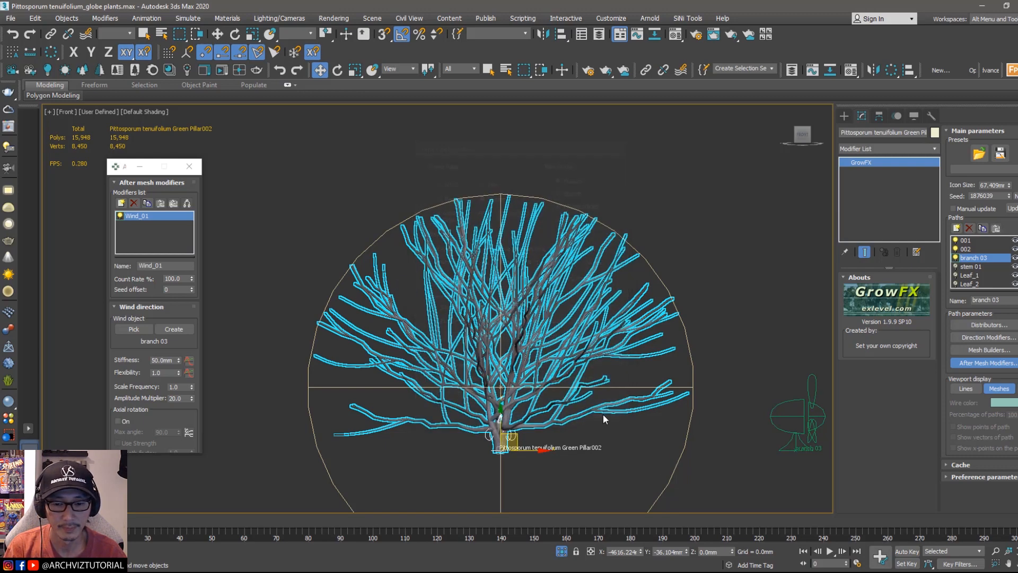
Step: Play the animation to preview the wind motion on the branches
{"action": "scroll", "coordinate": [603, 376], "scroll_direction": "up", "scroll_amount": 3}
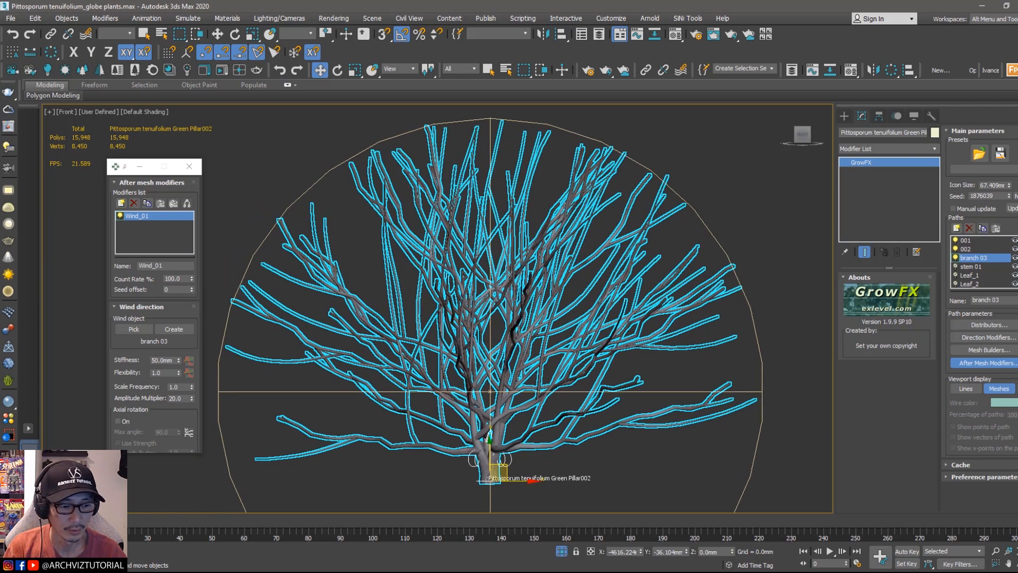
{"action": "key", "text": "/"}
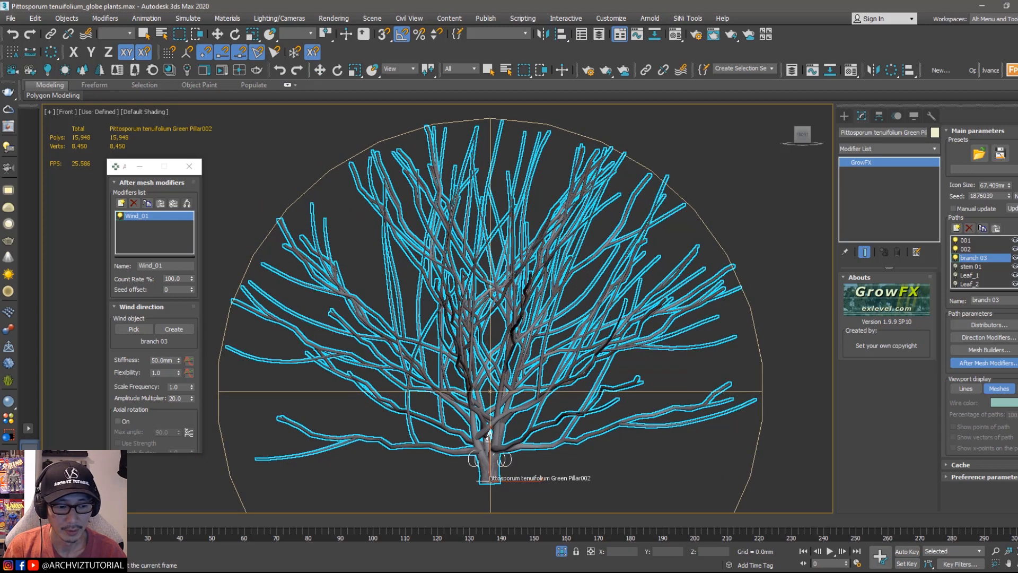
{"action": "key", "text": "w"}
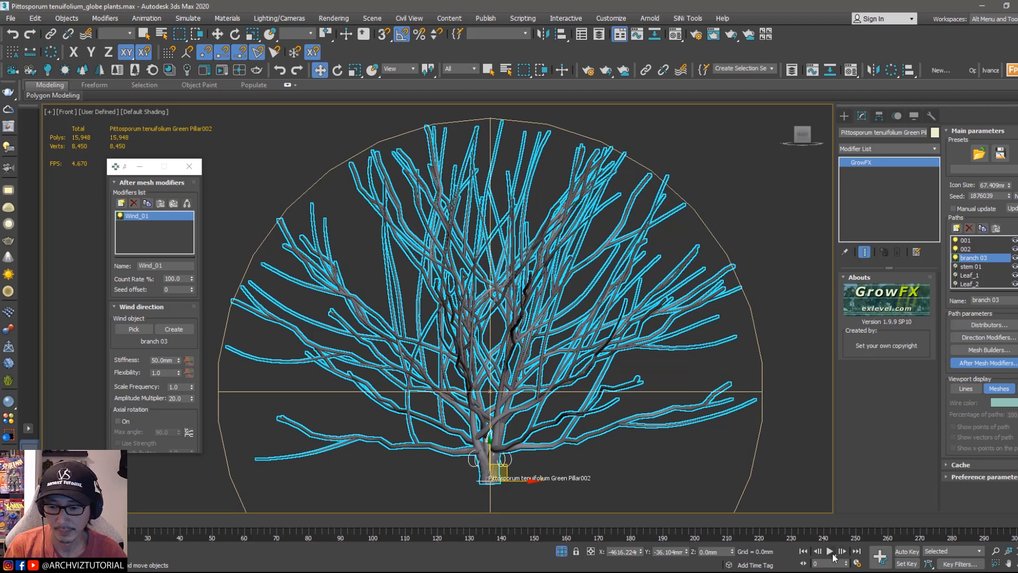
{"action": "left_click", "coordinate": [830, 551]}
{"action": "left_click", "coordinate": [736, 431]}
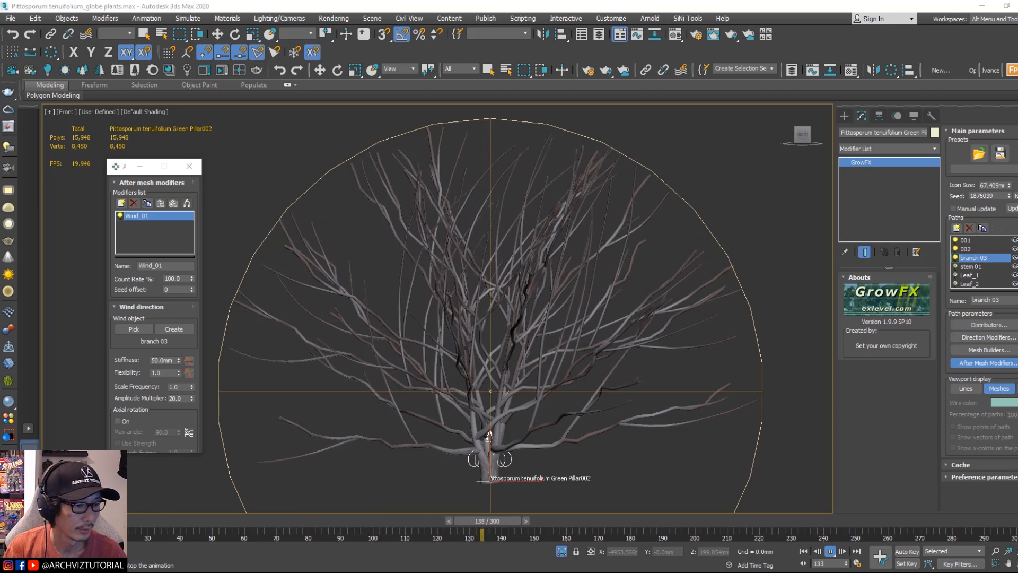
Step: Set the Wind_01 modifier's Stiffness to 2000 mm and Flexibility to 2
{"action": "double_click", "coordinate": [168, 361]}
{"action": "type", "text": "200"}
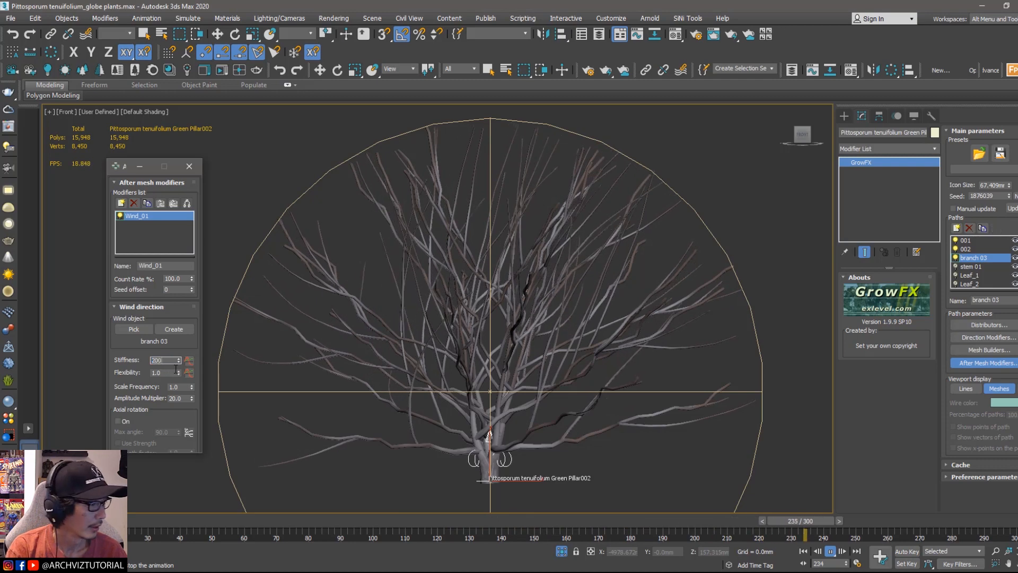
{"action": "type", "text": "0"}
{"action": "key", "text": "Return"}
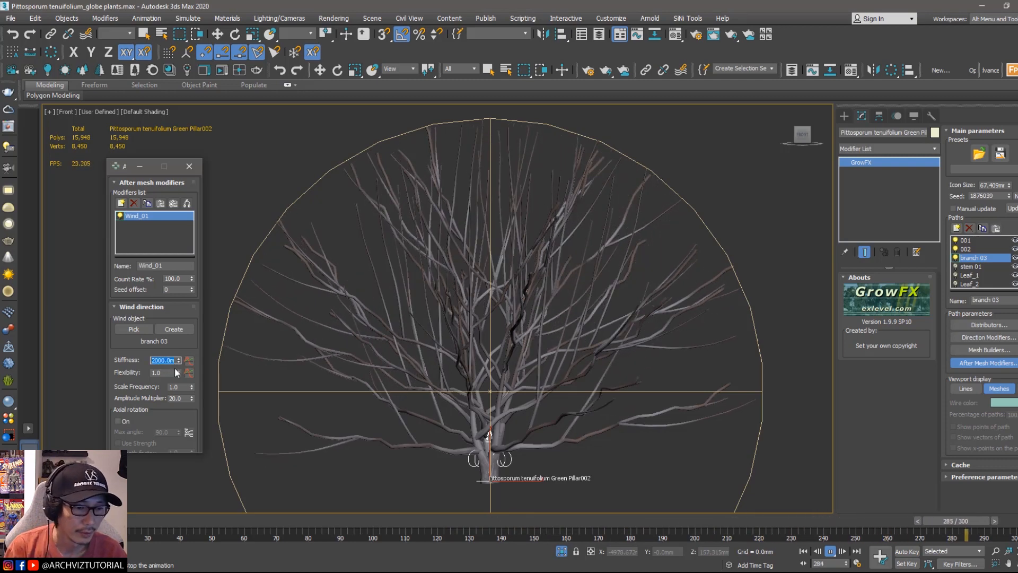
{"action": "double_click", "coordinate": [169, 373]}
{"action": "type", "text": "2"}
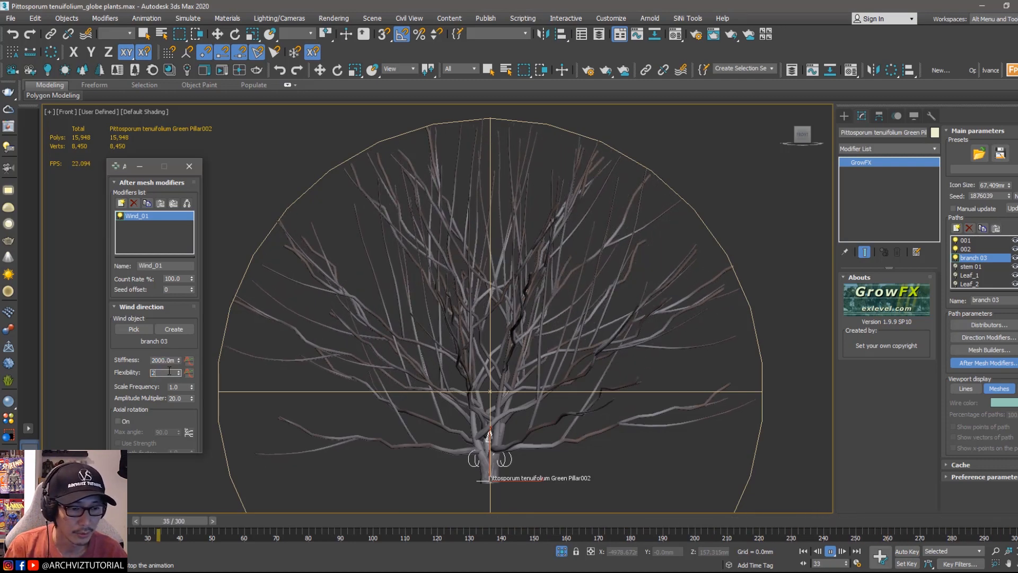
{"action": "key", "text": "Return"}
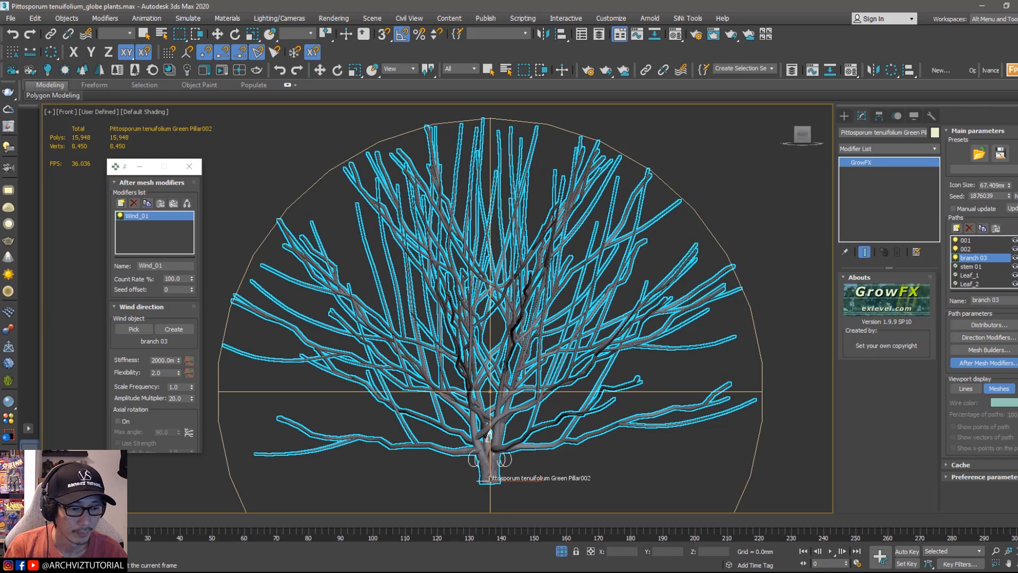
Step: Play the animation again to preview the adjusted wind motion
{"action": "key", "text": "w"}
{"action": "left_click", "coordinate": [831, 551]}
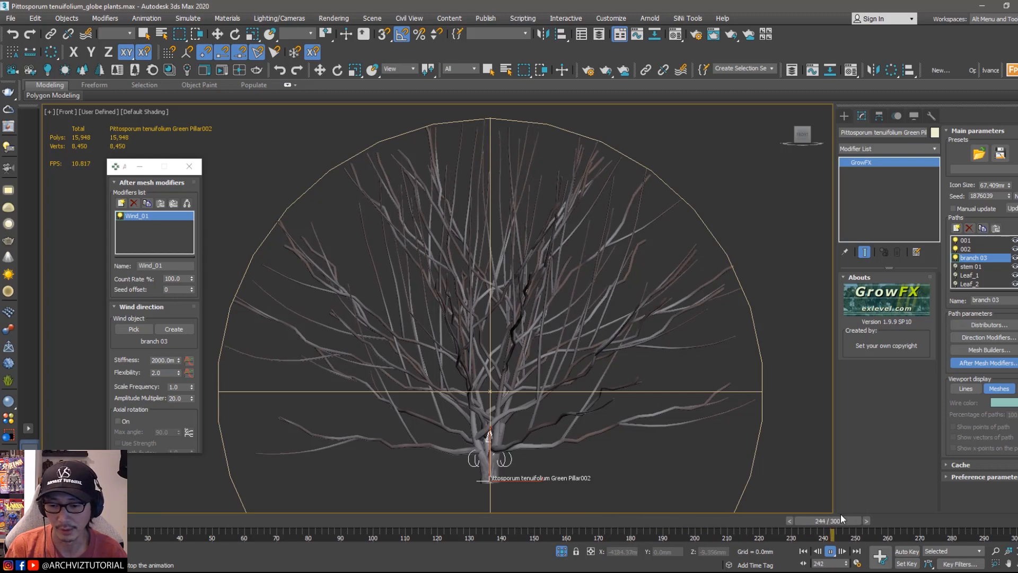
{"action": "left_click_drag", "start_coordinate": [961, 520], "coordinate": [80, 501]}
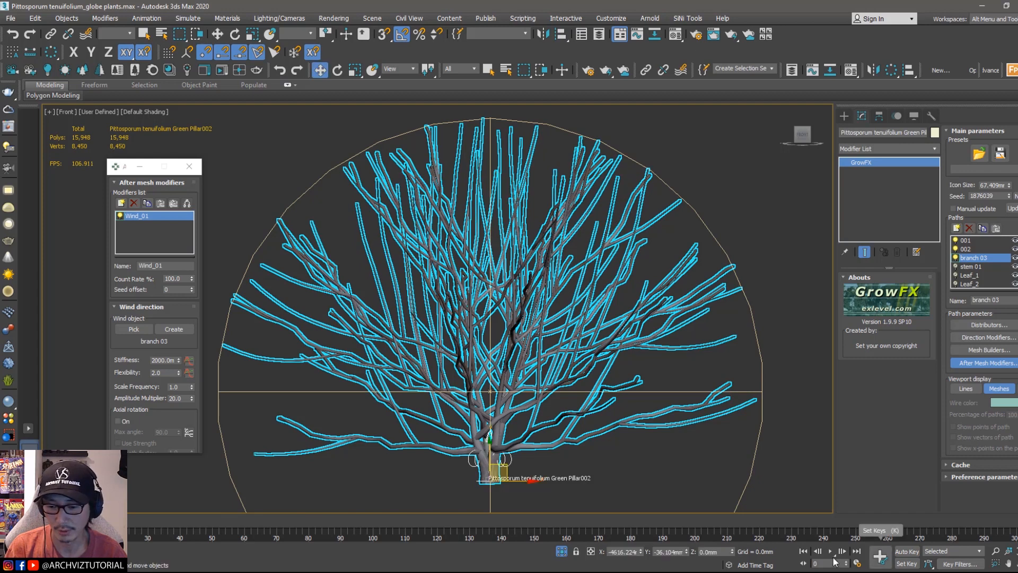
{"action": "left_click", "coordinate": [830, 551]}
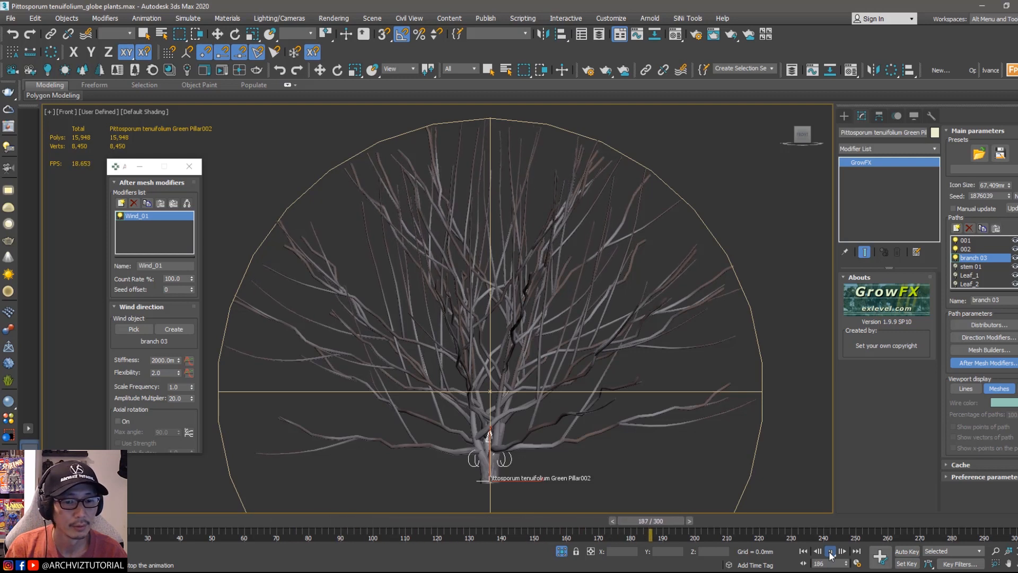
{"action": "left_click", "coordinate": [830, 552]}
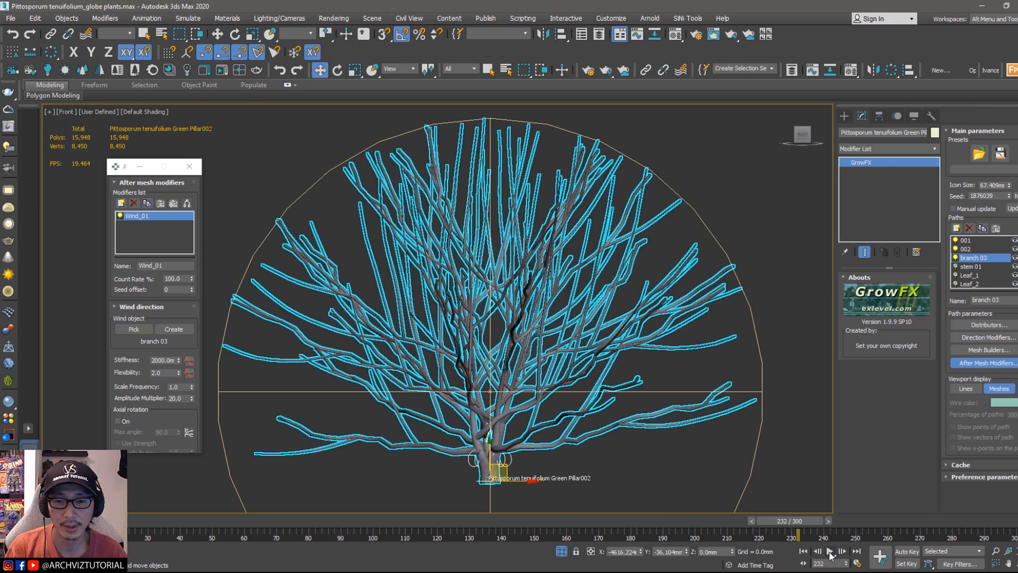
Step: Turn on the stem 01 path's visibility and select it in the GrowFX paths list
{"action": "left_click", "coordinate": [956, 266]}
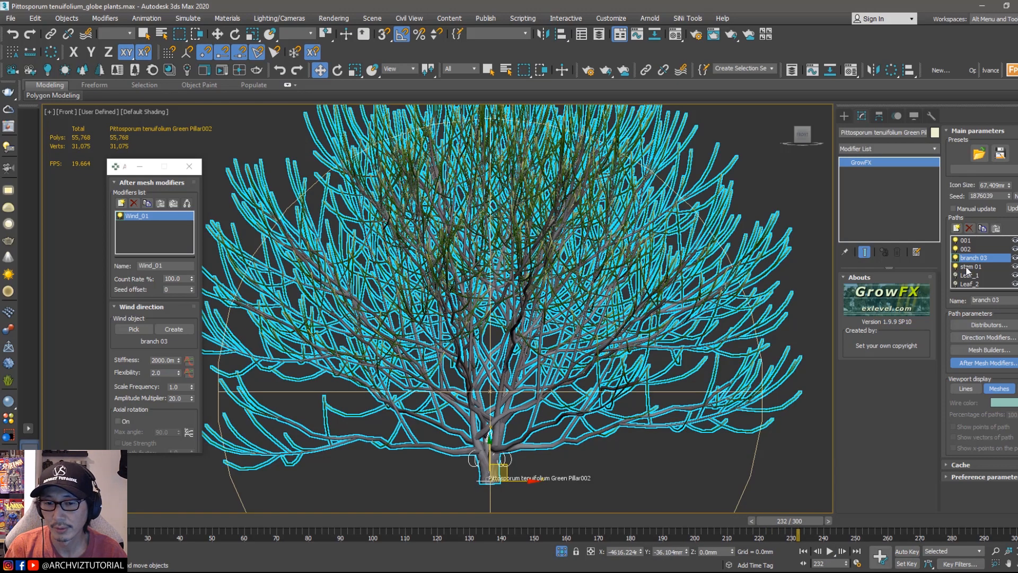
{"action": "left_click", "coordinate": [969, 268]}
Step: Clone the branch 03 wind object as a copy to its right, naming it stem 01
{"action": "middle_click_drag", "start_coordinate": [711, 278], "coordinate": [454, 270]}
{"action": "scroll", "coordinate": [534, 307], "scroll_direction": "down", "scroll_amount": 4}
{"action": "left_click", "coordinate": [610, 386]}
{"action": "scroll", "coordinate": [610, 385], "scroll_direction": "up", "scroll_amount": 5}
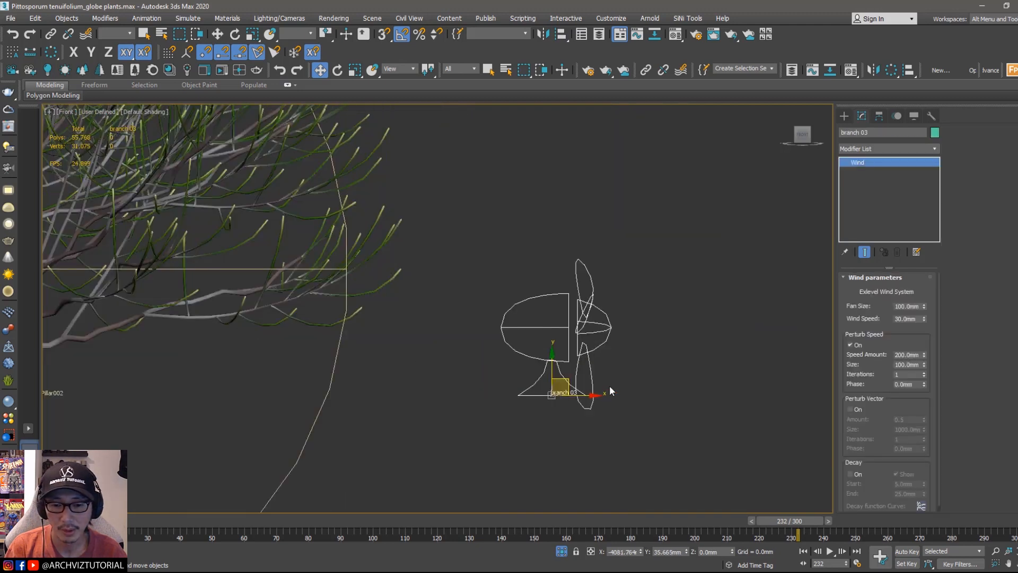
{"action": "left_click_drag", "start_coordinate": [581, 397], "coordinate": [719, 397], "text": "shift"}
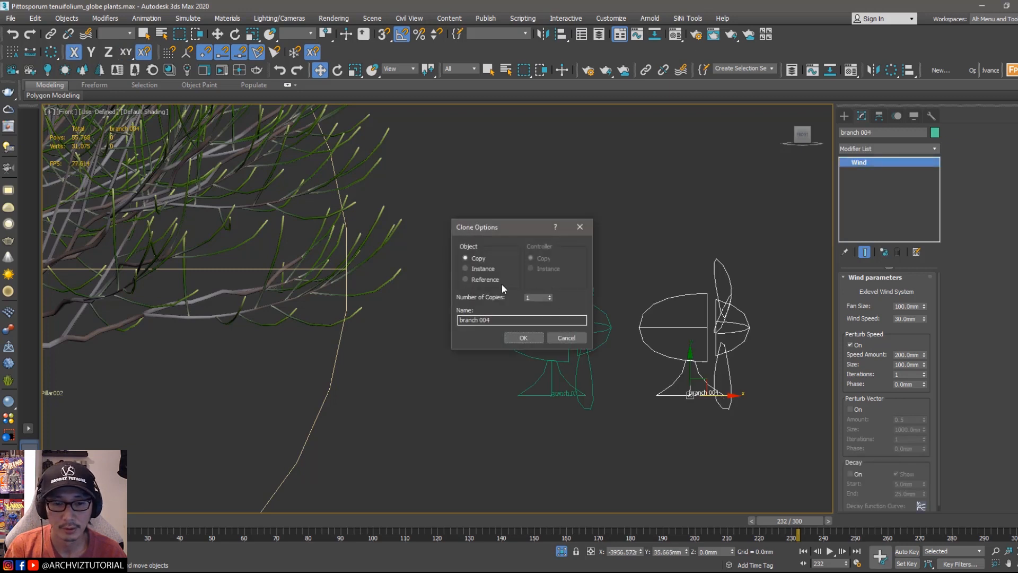
{"action": "double_click", "coordinate": [485, 320]}
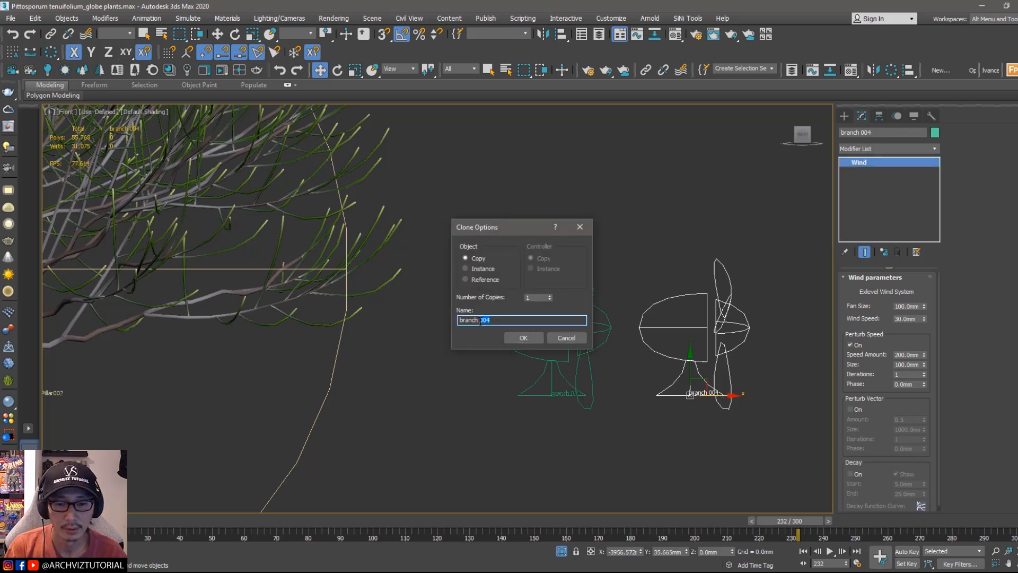
{"action": "type", "text": "stem "}
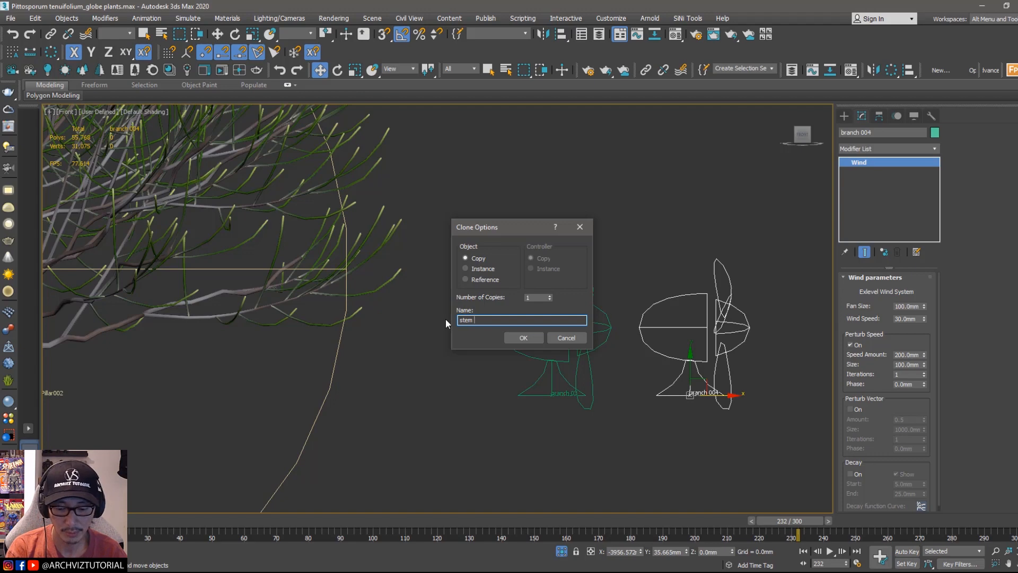
{"action": "type", "text": "01"}
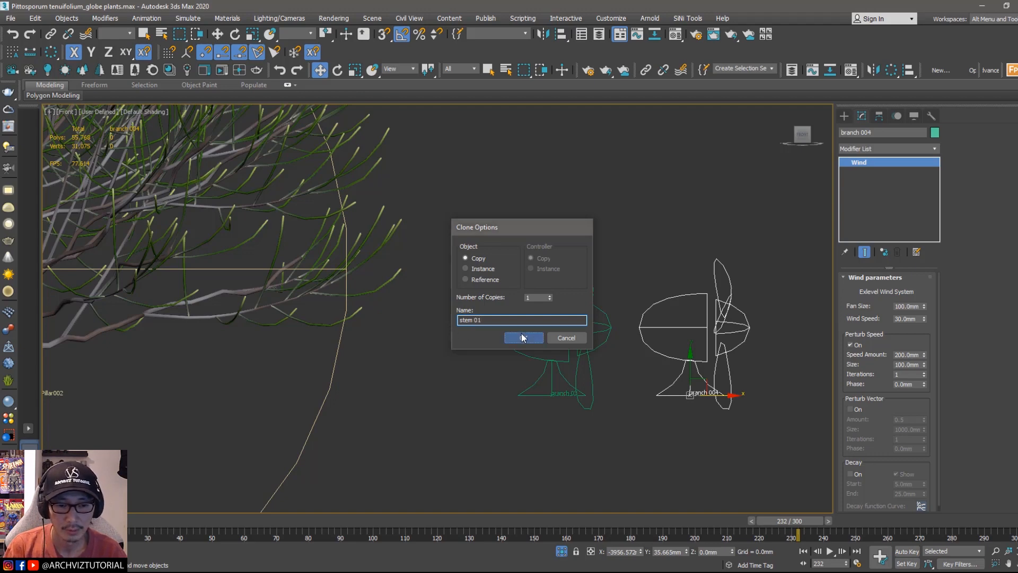
{"action": "left_click", "coordinate": [522, 338]}
Step: Change the stem 01 wind object's color to orange
{"action": "scroll", "coordinate": [470, 355], "scroll_direction": "down", "scroll_amount": 2}
{"action": "left_click", "coordinate": [217, 372]}
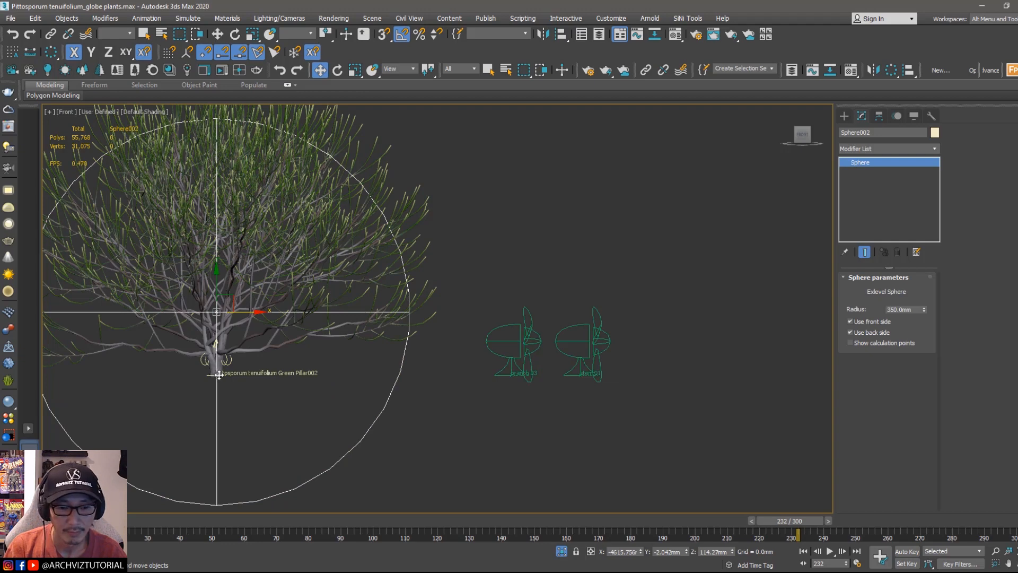
{"action": "left_click", "coordinate": [211, 373]}
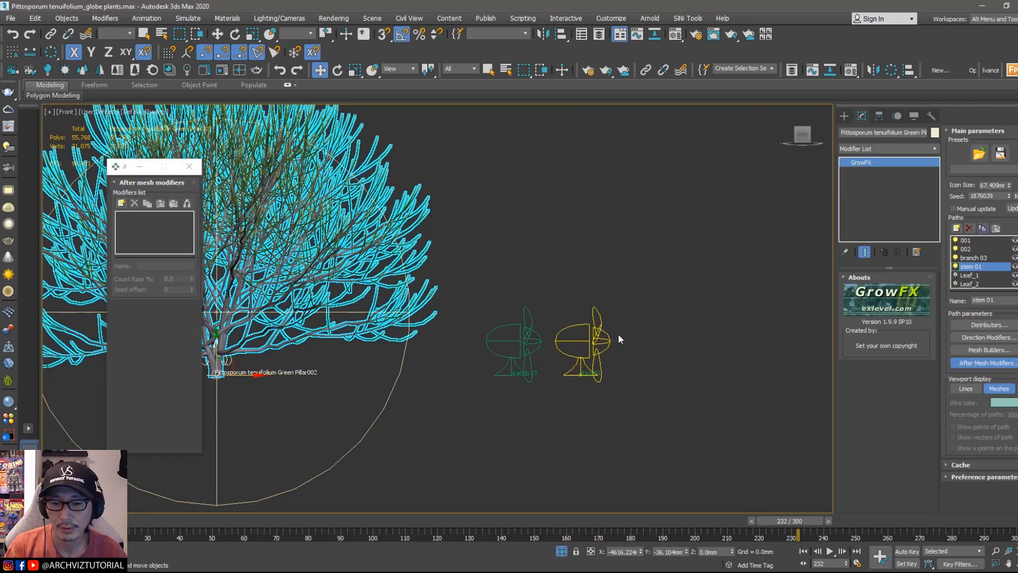
{"action": "left_click", "coordinate": [580, 357]}
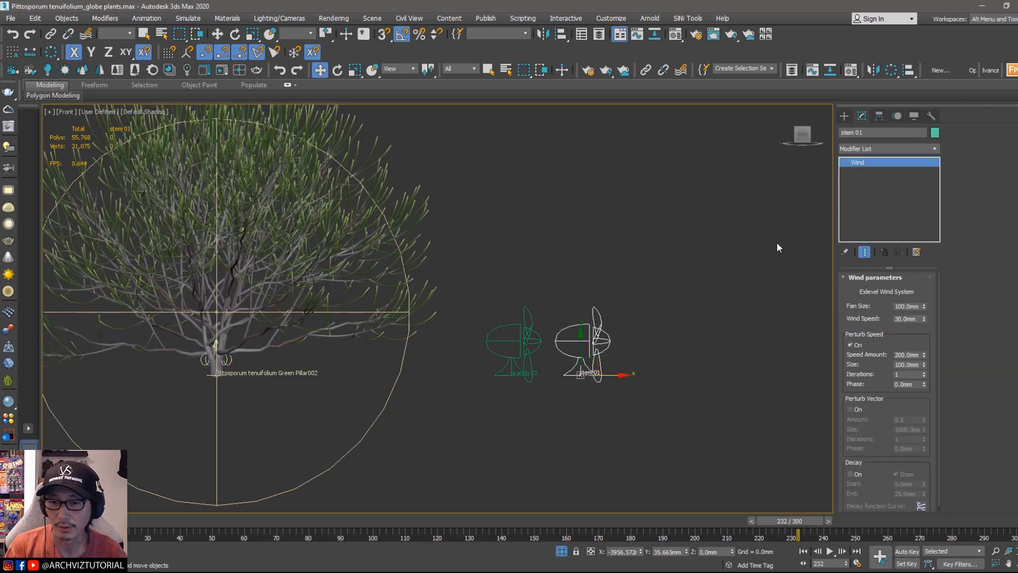
{"action": "left_click", "coordinate": [935, 132]}
{"action": "left_click", "coordinate": [689, 245]}
{"action": "left_click", "coordinate": [743, 278]}
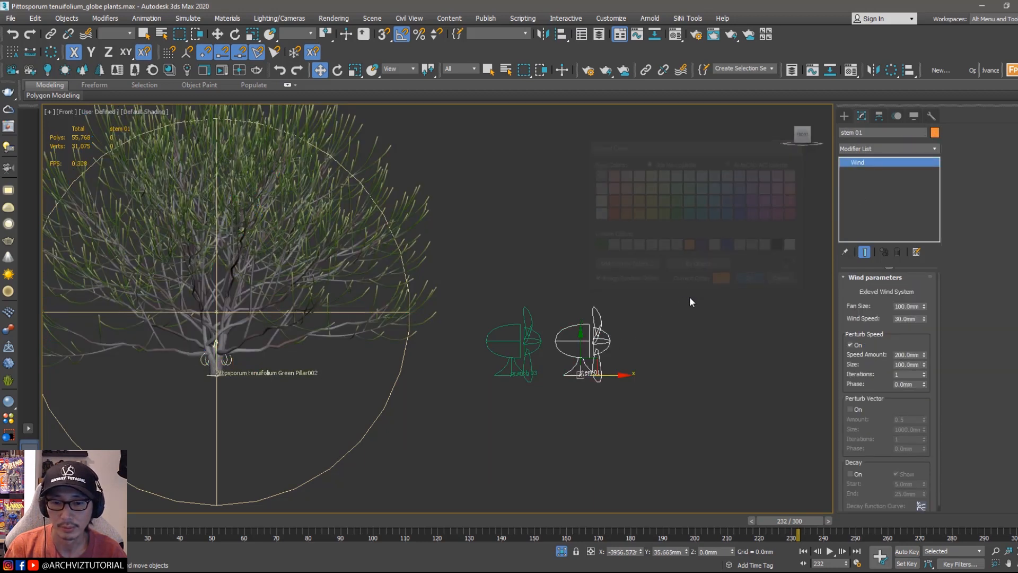
{"action": "left_click", "coordinate": [681, 298]}
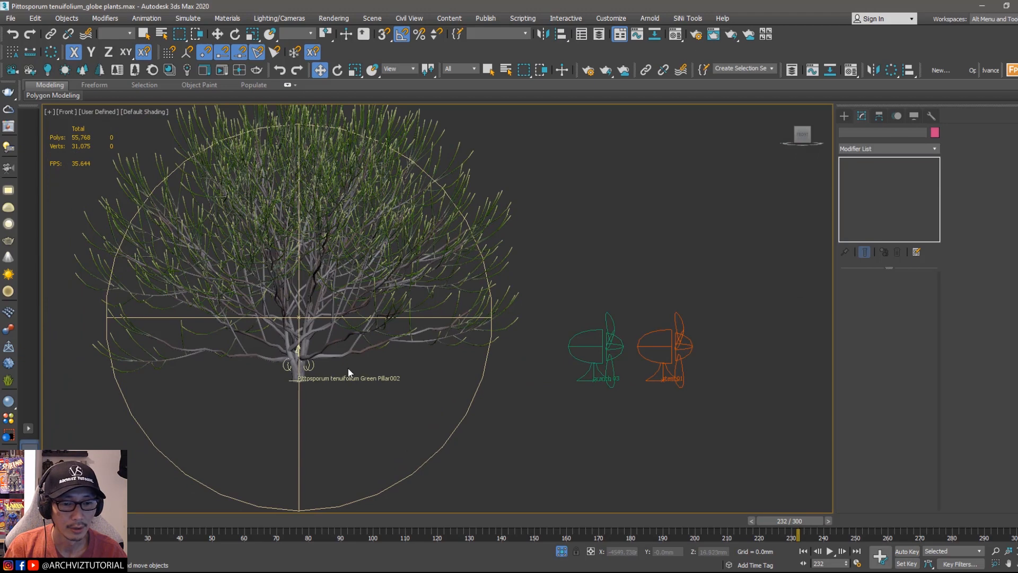
Step: Copy the Wind_01 after-mesh modifier from the branch 03 path and paste it onto the stem 01 path
{"action": "left_click", "coordinate": [306, 357]}
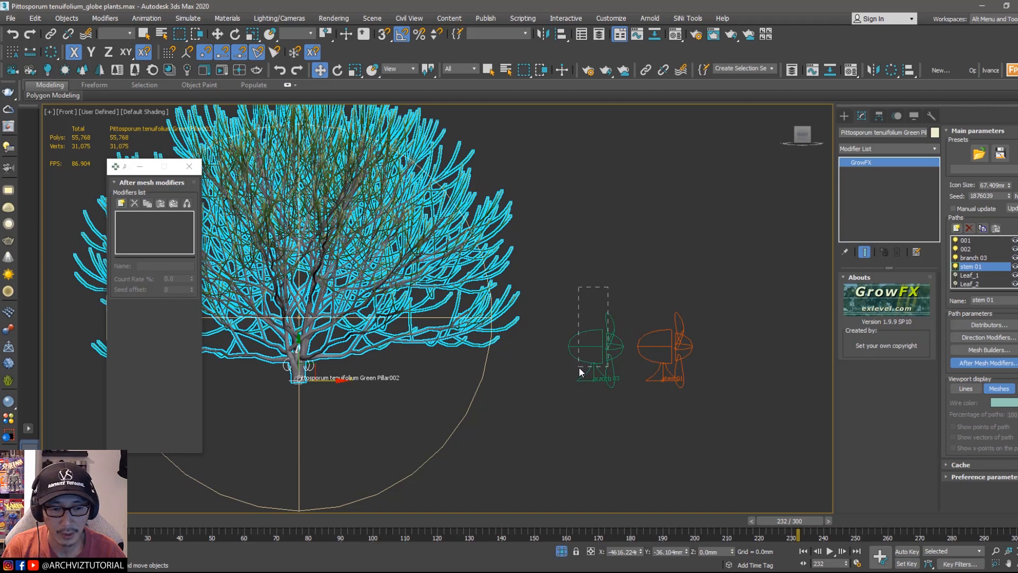
{"action": "left_click_drag", "start_coordinate": [709, 315], "coordinate": [773, 305]}
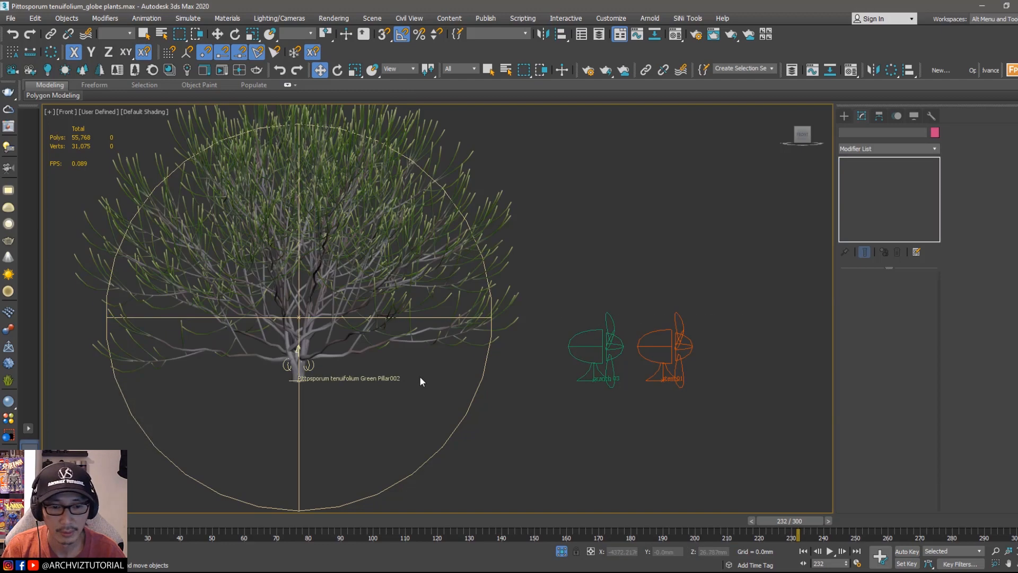
{"action": "left_click", "coordinate": [308, 354]}
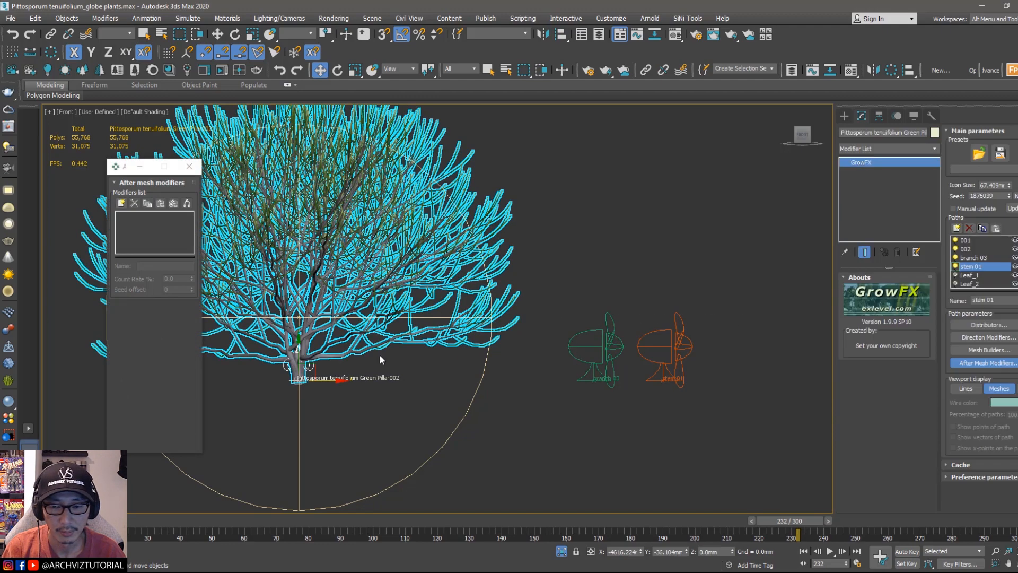
{"action": "left_click", "coordinate": [974, 258]}
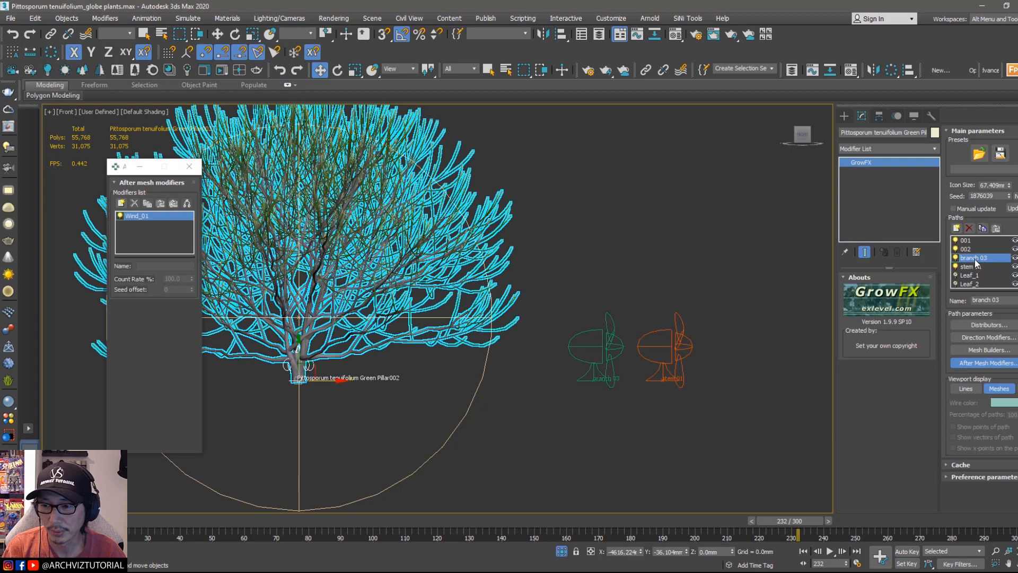
{"action": "left_click", "coordinate": [147, 206]}
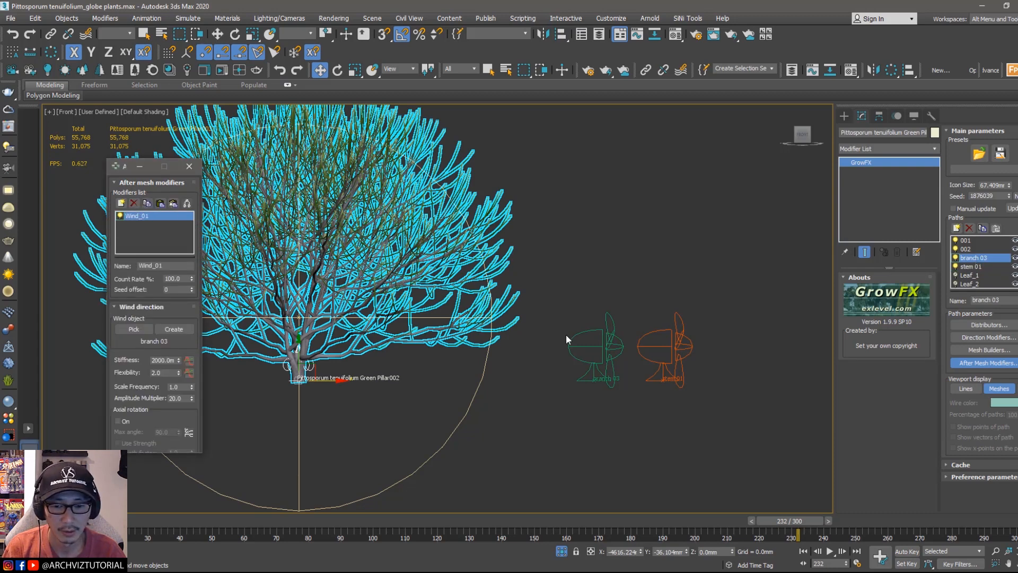
{"action": "left_click", "coordinate": [972, 267]}
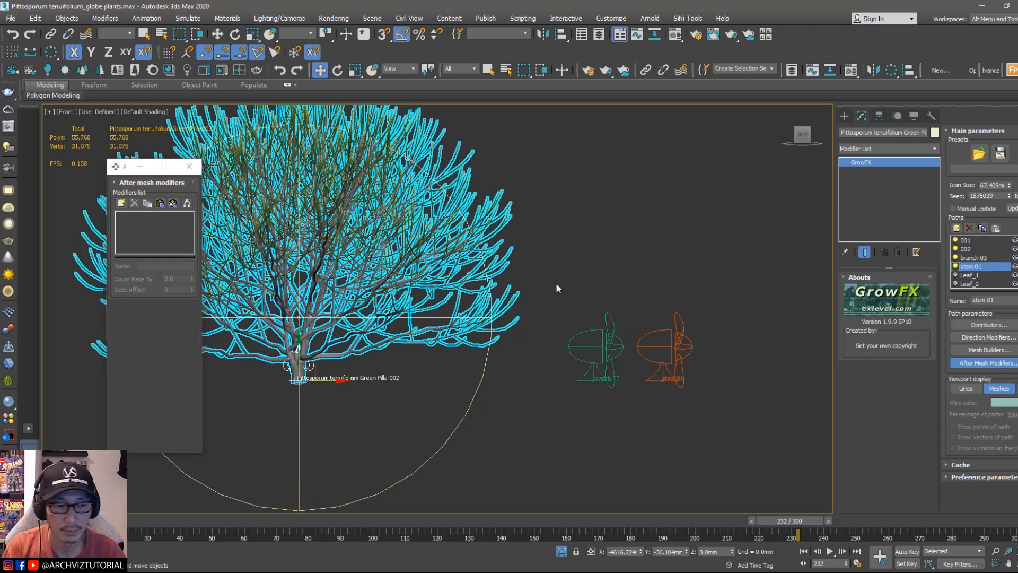
{"action": "left_click", "coordinate": [160, 204]}
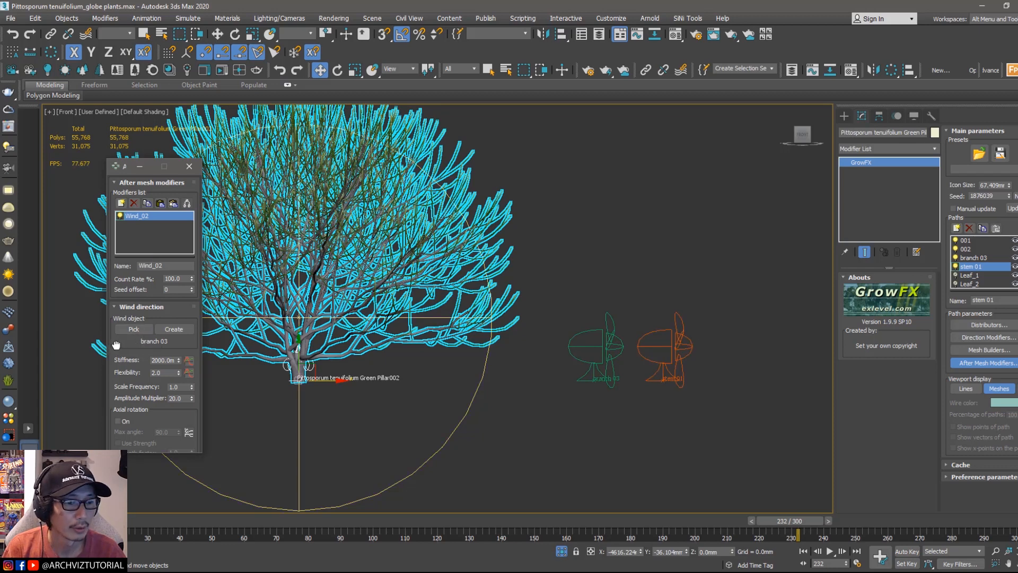
Step: Pick the stem 01 wind object as the Wind_02 modifier's wind object
{"action": "left_click_drag", "start_coordinate": [118, 346], "coordinate": [119, 342]}
{"action": "left_click", "coordinate": [129, 330]}
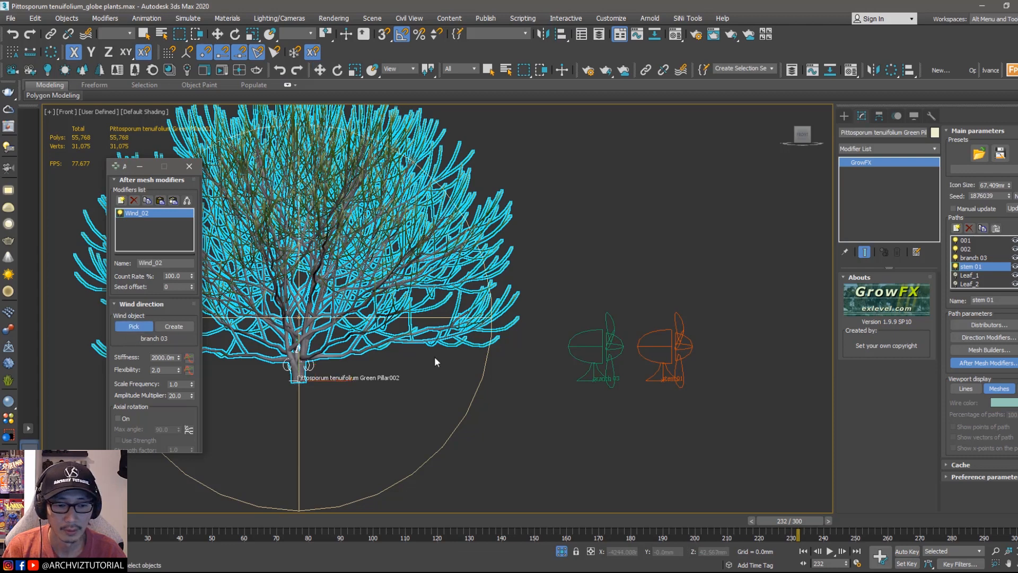
{"action": "left_click", "coordinate": [681, 348]}
{"action": "scroll", "coordinate": [135, 349], "scroll_direction": "down", "scroll_amount": 1}
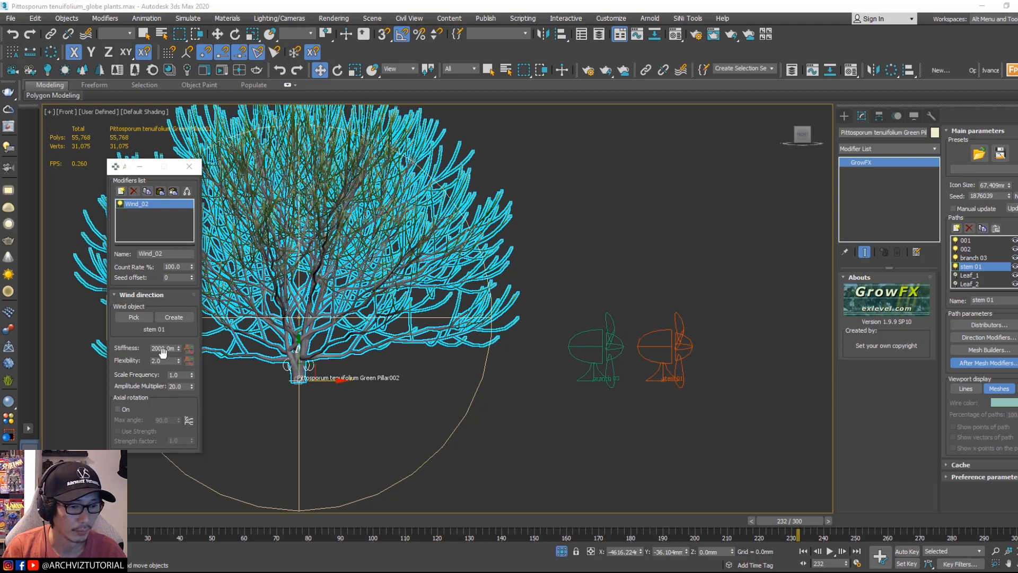
Step: Set the Wind_02 modifier's Stiffness to 10000 mm and Flexibility to 50
{"action": "left_click", "coordinate": [154, 349]}
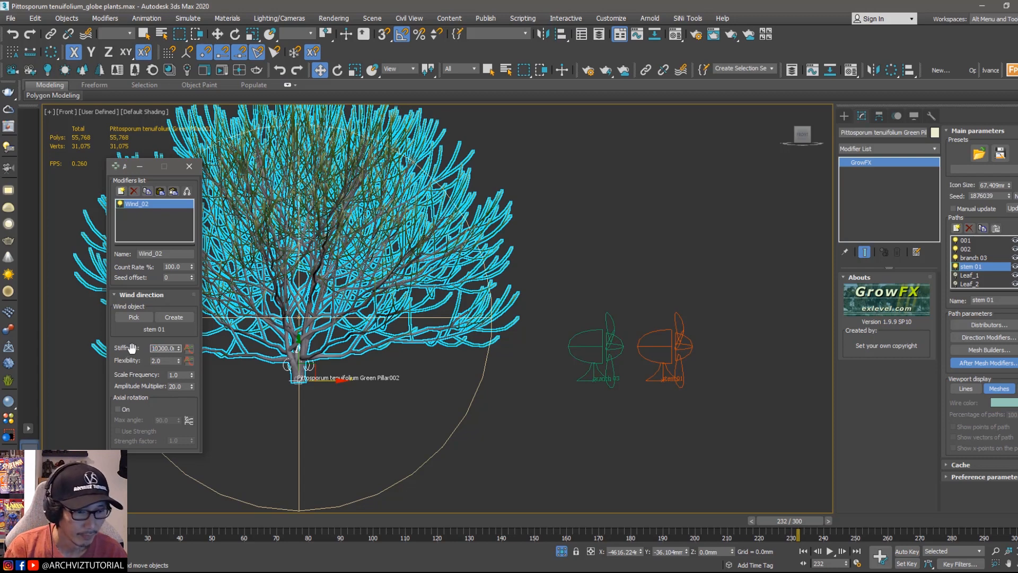
{"action": "key", "text": "Tab"}
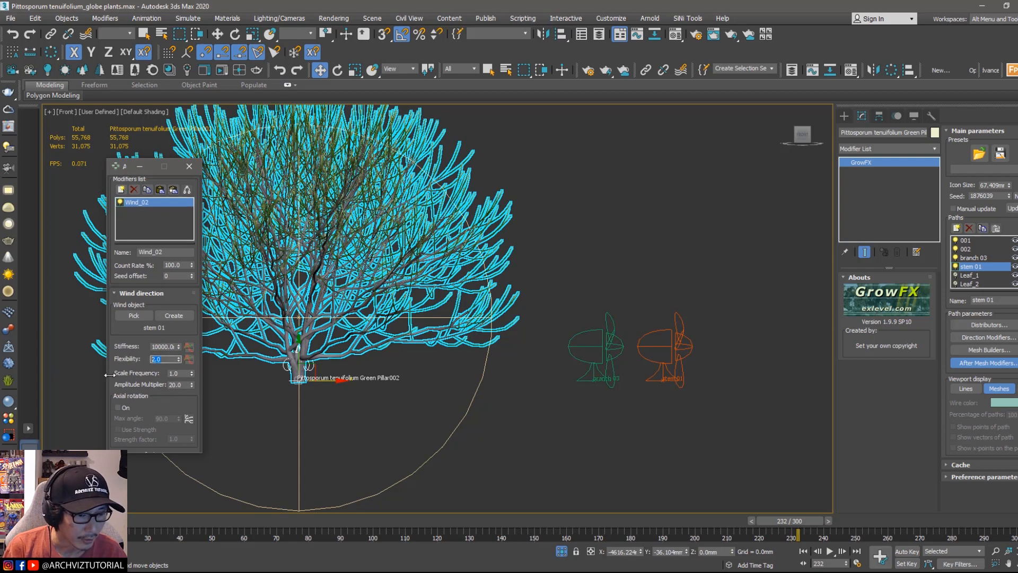
{"action": "type", "text": "50"}
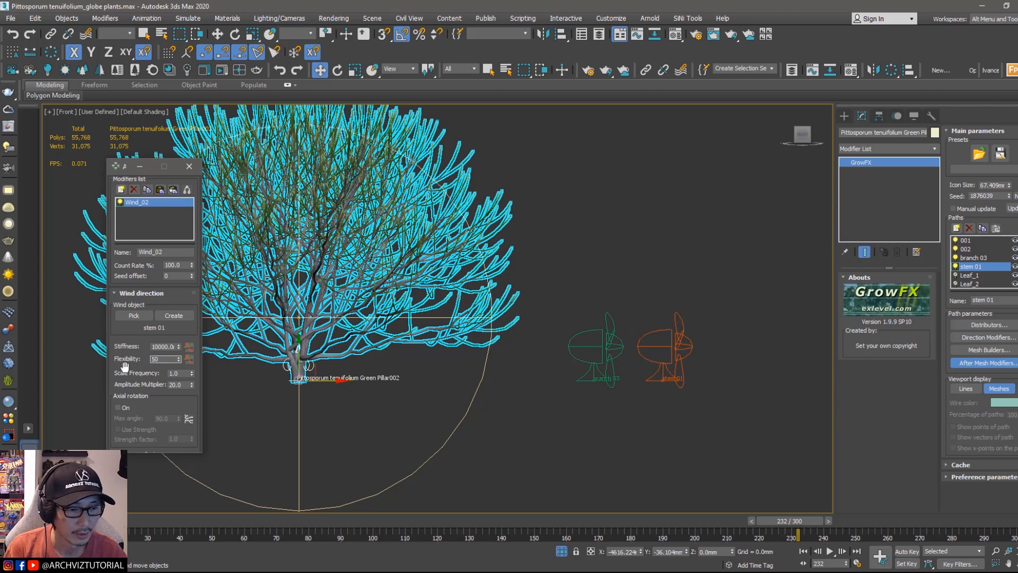
{"action": "key", "text": "Return"}
Step: Play the animation from the start to preview the stem wind motion
{"action": "middle_click_drag", "start_coordinate": [308, 366], "coordinate": [484, 418]}
{"action": "scroll", "coordinate": [475, 371], "scroll_direction": "up", "scroll_amount": 3}
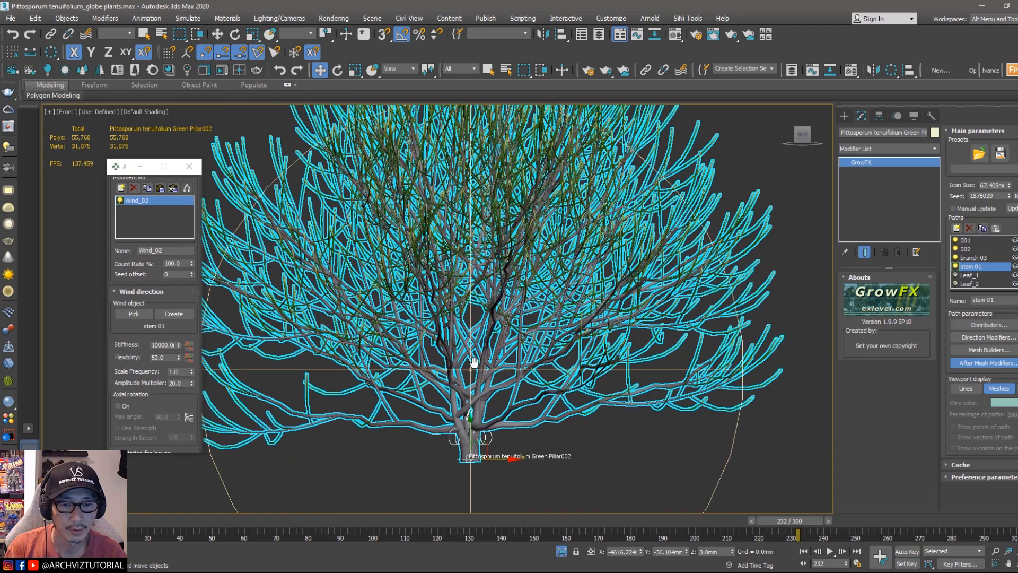
{"action": "middle_click_drag", "start_coordinate": [474, 363], "coordinate": [475, 414]}
{"action": "left_click_drag", "start_coordinate": [172, 523], "coordinate": [53, 522]}
{"action": "left_click", "coordinate": [830, 551]}
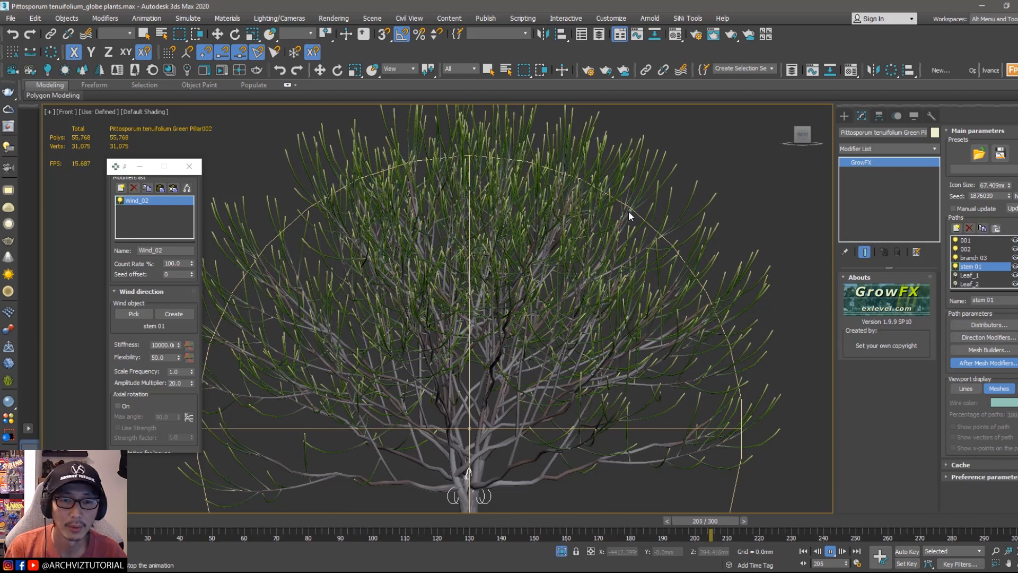
{"action": "scroll", "coordinate": [629, 212], "scroll_direction": "down", "scroll_amount": 2}
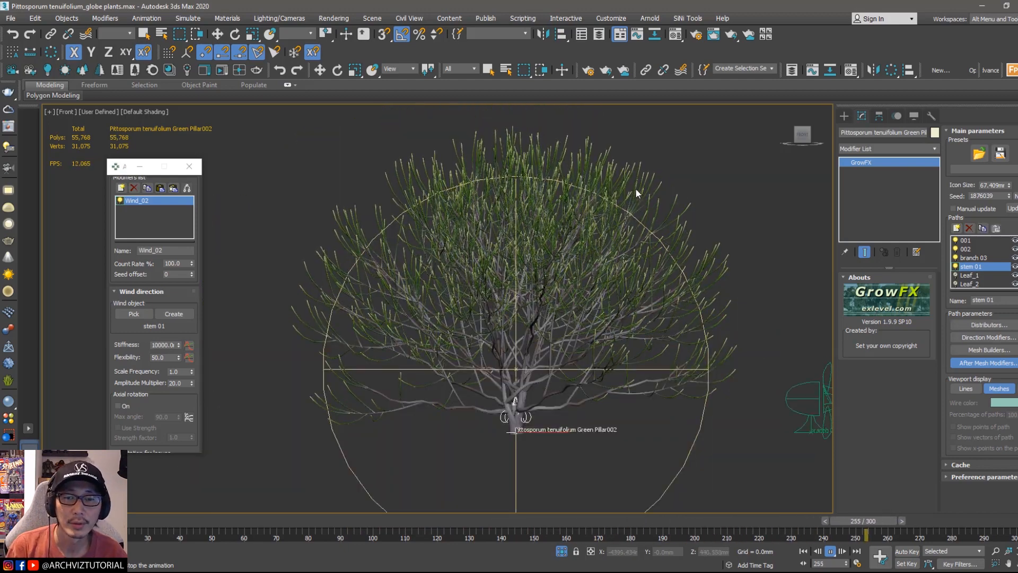
{"action": "scroll", "coordinate": [635, 188], "scroll_direction": "up", "scroll_amount": 2}
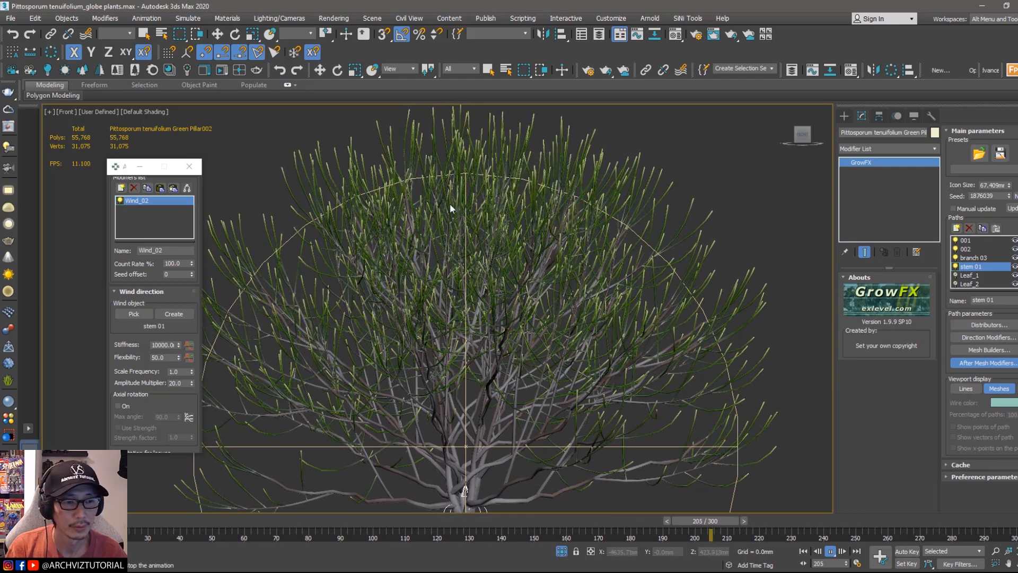
{"action": "middle_click_drag", "start_coordinate": [638, 219], "coordinate": [629, 222]}
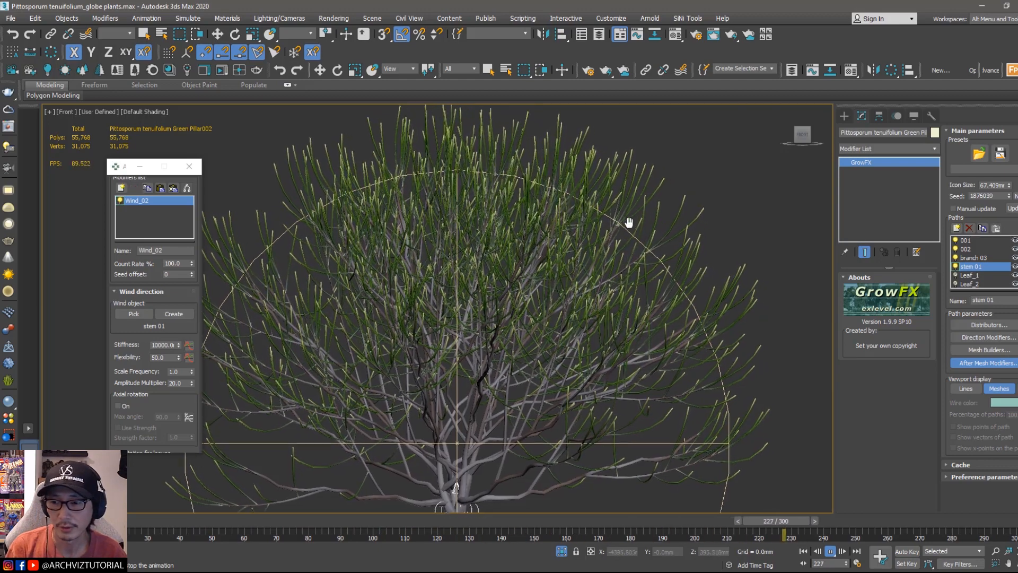
Step: Turn on the Leaf_1 path's visibility, select it, and return the time slider to frame 0
{"action": "left_click", "coordinate": [968, 276]}
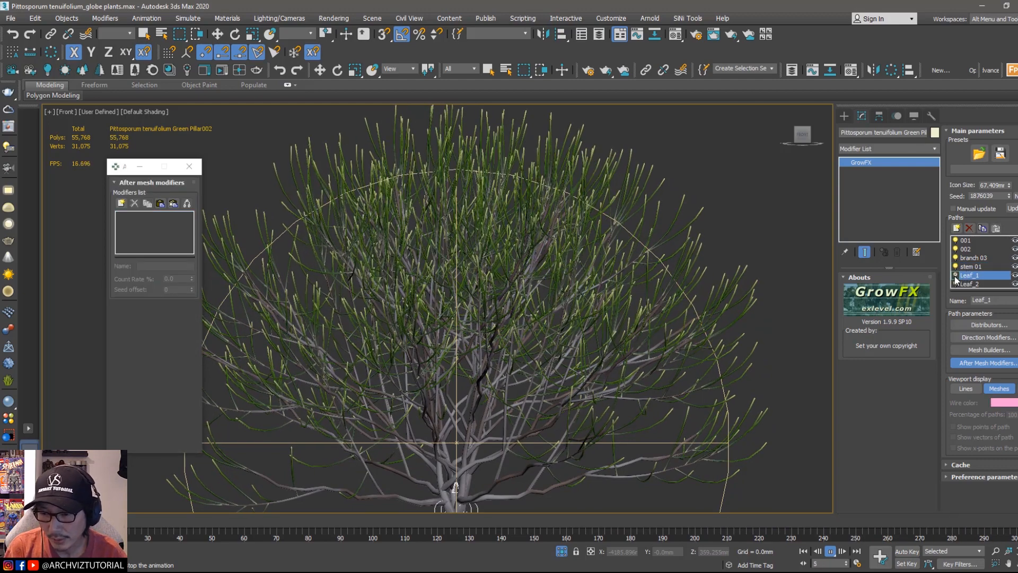
{"action": "left_click", "coordinate": [956, 275]}
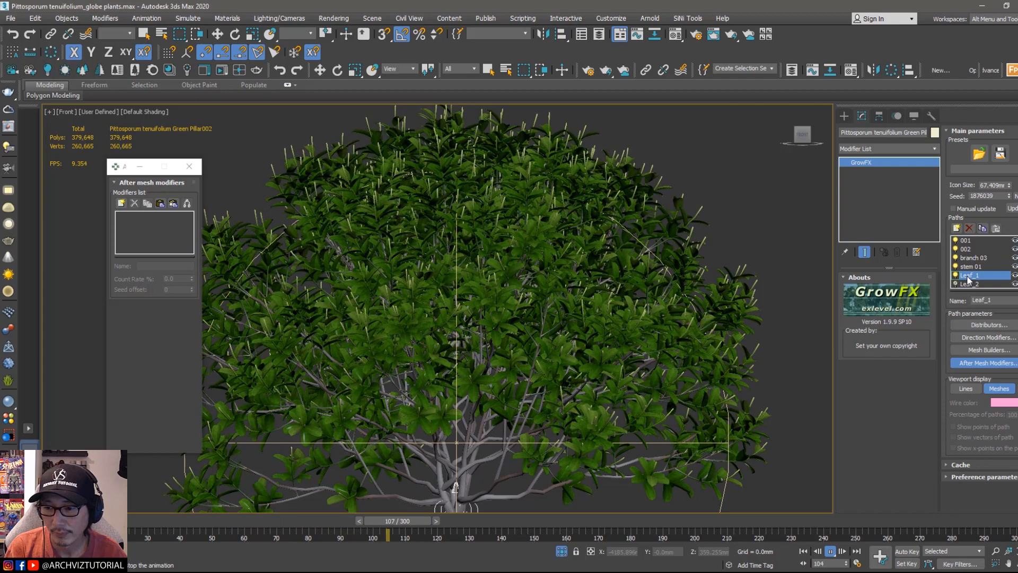
{"action": "left_click", "coordinate": [495, 520]}
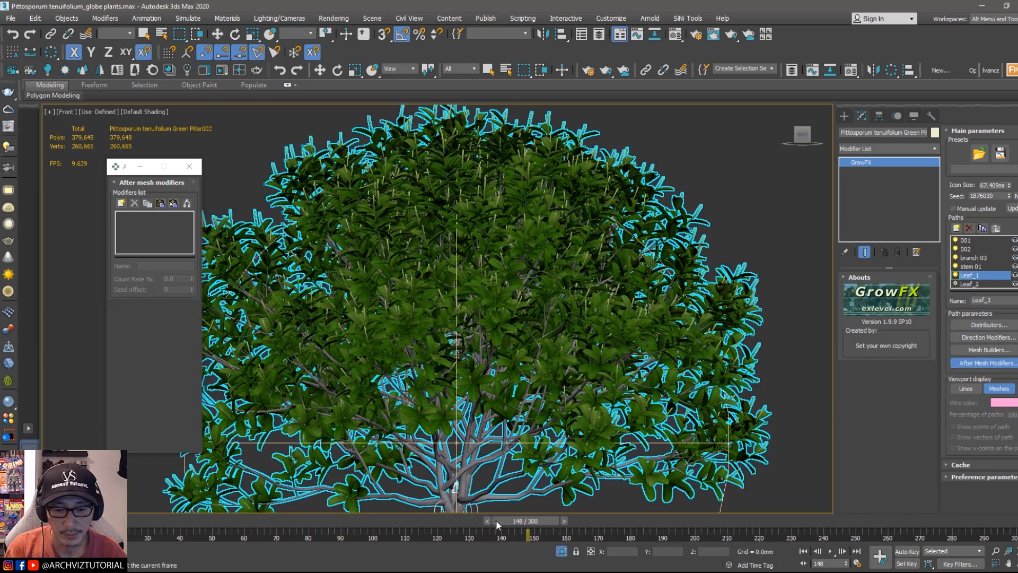
{"action": "left_click_drag", "start_coordinate": [512, 520], "coordinate": [50, 519]}
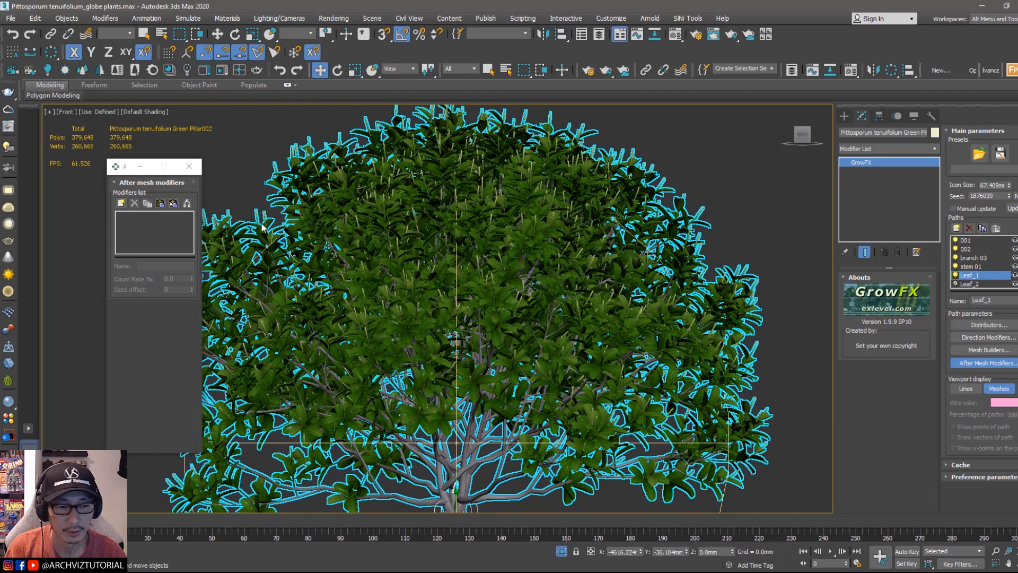
Step: Paste the copied wind modifier onto the Leaf_1 path's after-mesh modifiers
{"action": "left_click", "coordinate": [160, 205]}
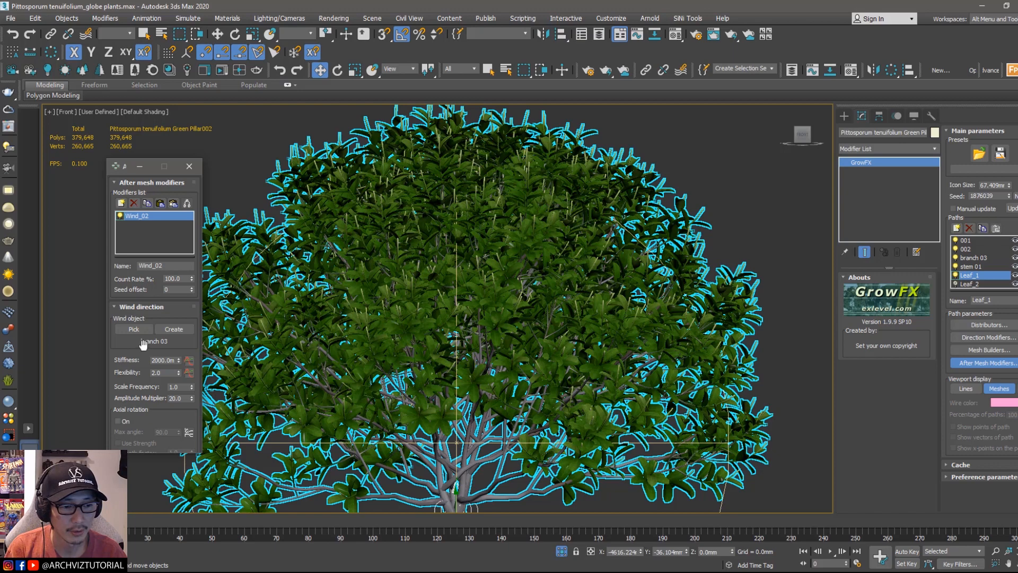
{"action": "scroll", "coordinate": [719, 350], "scroll_direction": "down", "scroll_amount": 5}
{"action": "scroll", "coordinate": [664, 347], "scroll_direction": "up", "scroll_amount": 6}
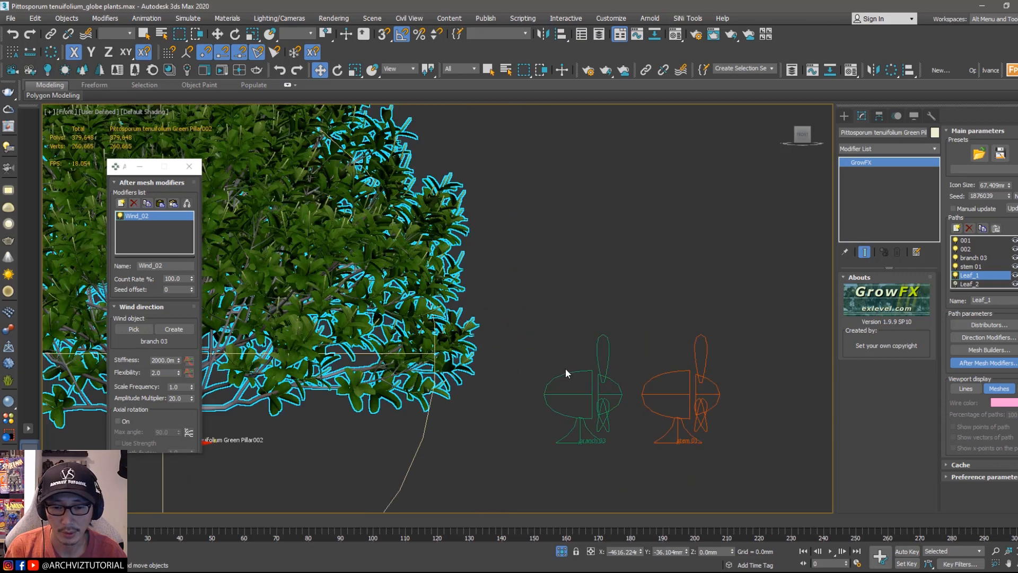
Step: Clone the branch 03 wind object as a copy to its right, naming it leaf 01
{"action": "mouse_move", "coordinate": [616, 294]}
{"action": "left_mouse_down"}
{"action": "mouse_move", "coordinate": [589, 414]}
{"action": "mouse_move", "coordinate": [682, 443]}
{"action": "mouse_move", "coordinate": [796, 444]}
{"action": "left_mouse_up"}
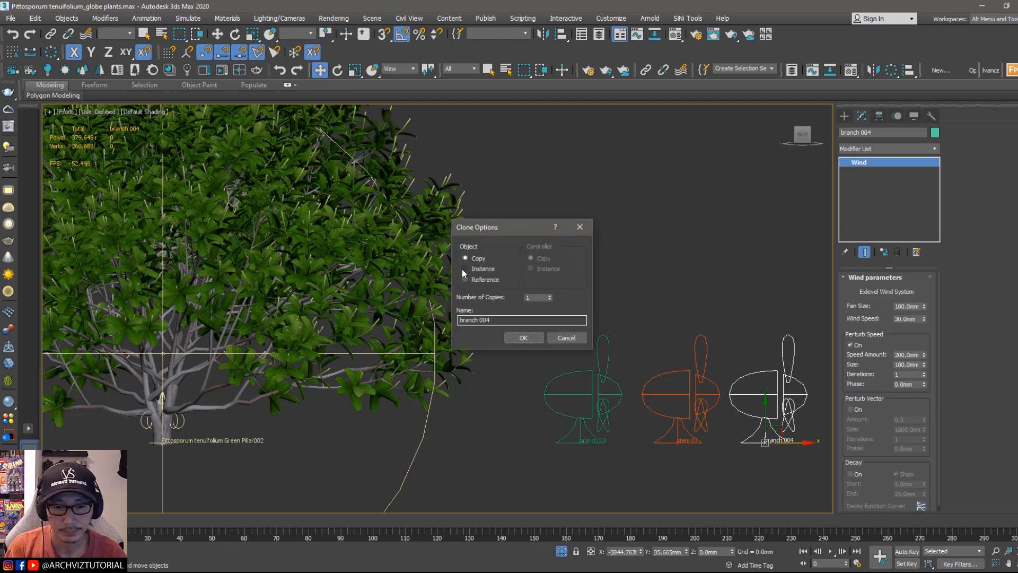
{"action": "left_click_drag", "start_coordinate": [500, 320], "coordinate": [431, 320]}
{"action": "type", "text": "lea"}
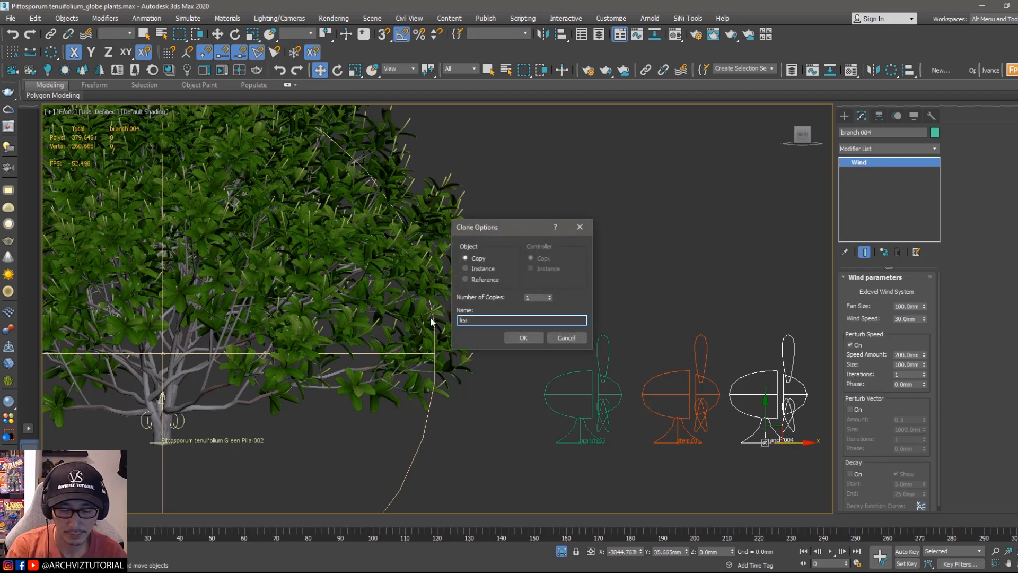
{"action": "type", "text": "f 01"}
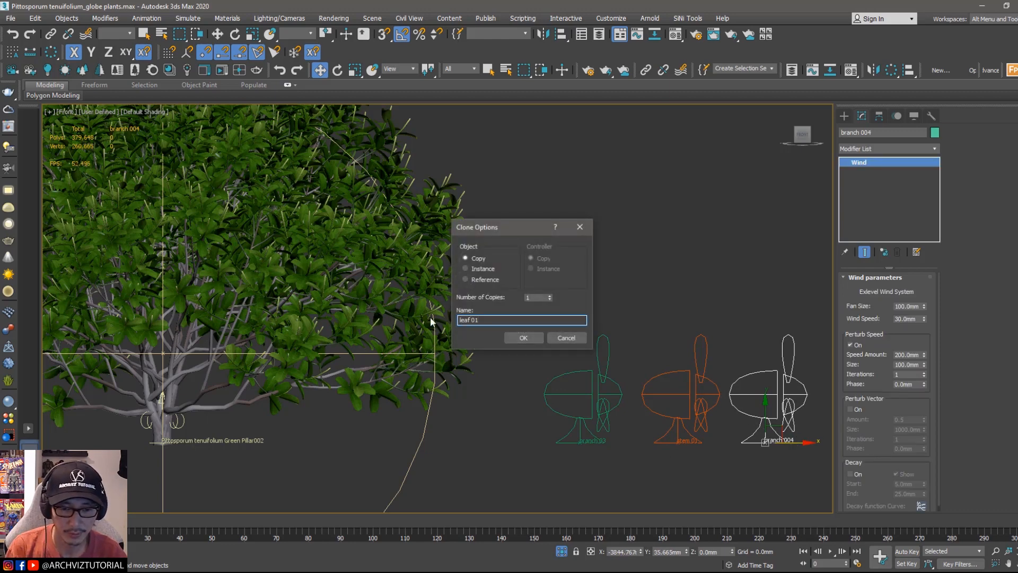
{"action": "left_click", "coordinate": [520, 341]}
Step: Change the leaf 01 wind object's color to yellow
{"action": "middle_click_drag", "start_coordinate": [709, 328], "coordinate": [655, 324]}
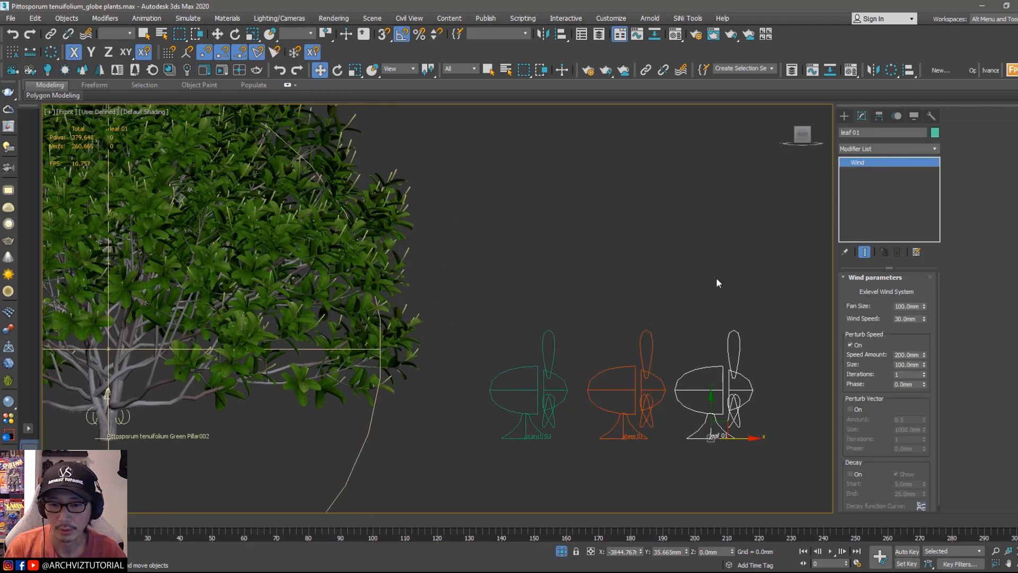
{"action": "left_click", "coordinate": [636, 200]}
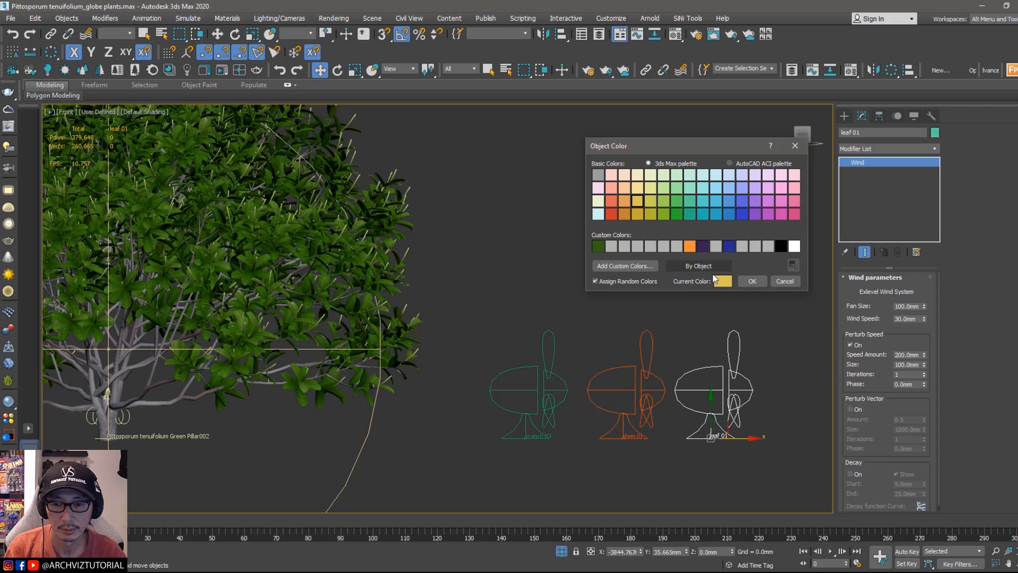
{"action": "left_click", "coordinate": [751, 283]}
{"action": "left_click", "coordinate": [692, 298]}
Step: Pick the leaf 01 wind object as the wind object for the Leaf_1 path's wind modifier
{"action": "scroll", "coordinate": [692, 302], "scroll_direction": "down", "scroll_amount": 2}
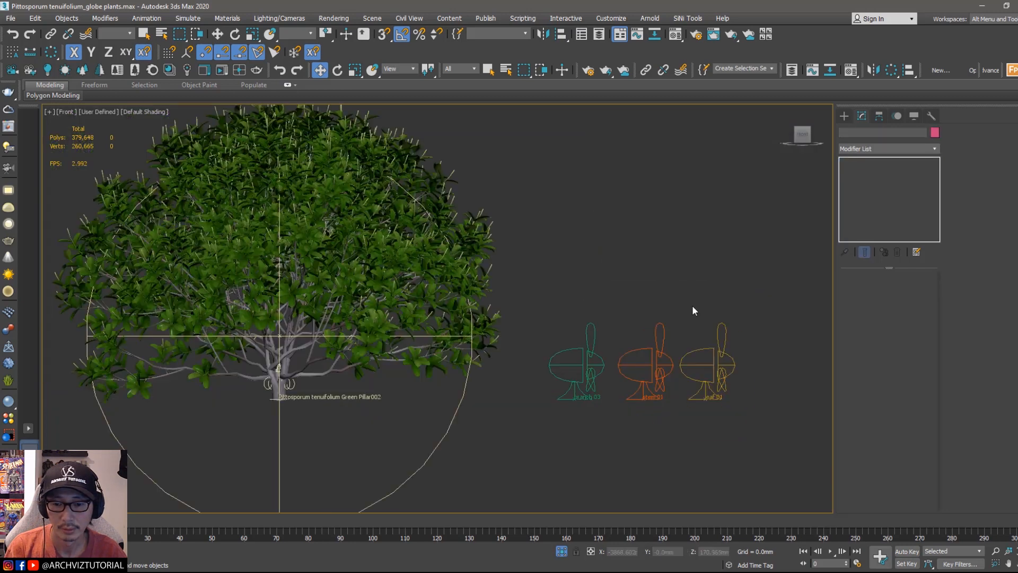
{"action": "left_click", "coordinate": [304, 374]}
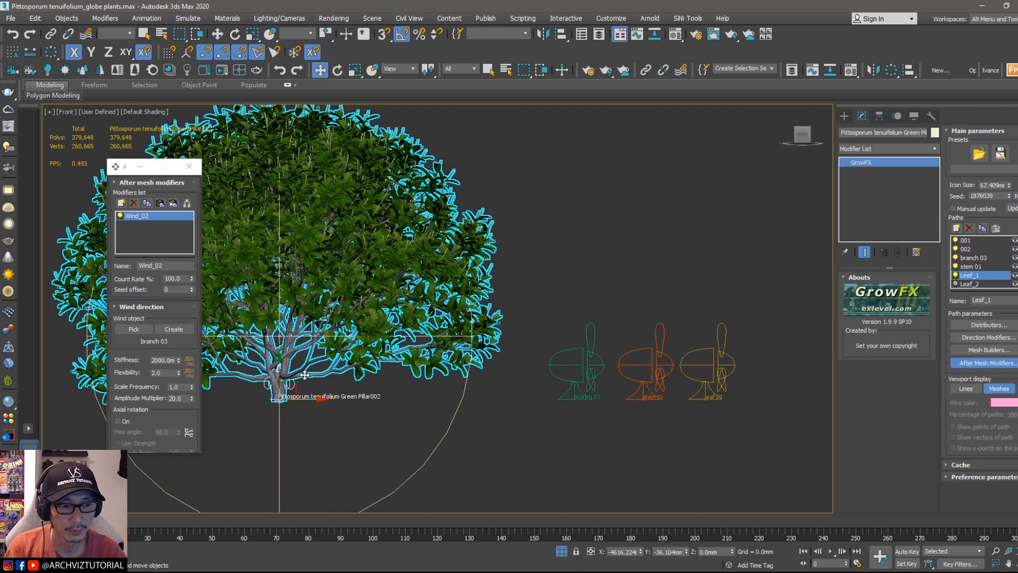
{"action": "middle_click_drag", "start_coordinate": [305, 375], "coordinate": [472, 393]}
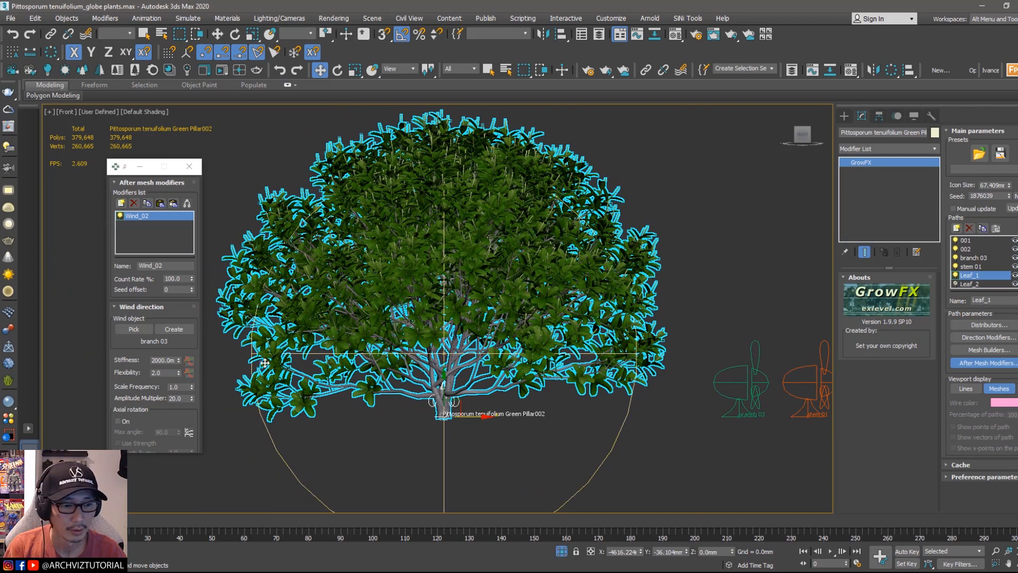
{"action": "left_click", "coordinate": [133, 329]}
{"action": "middle_click_drag", "start_coordinate": [814, 400], "coordinate": [682, 380]}
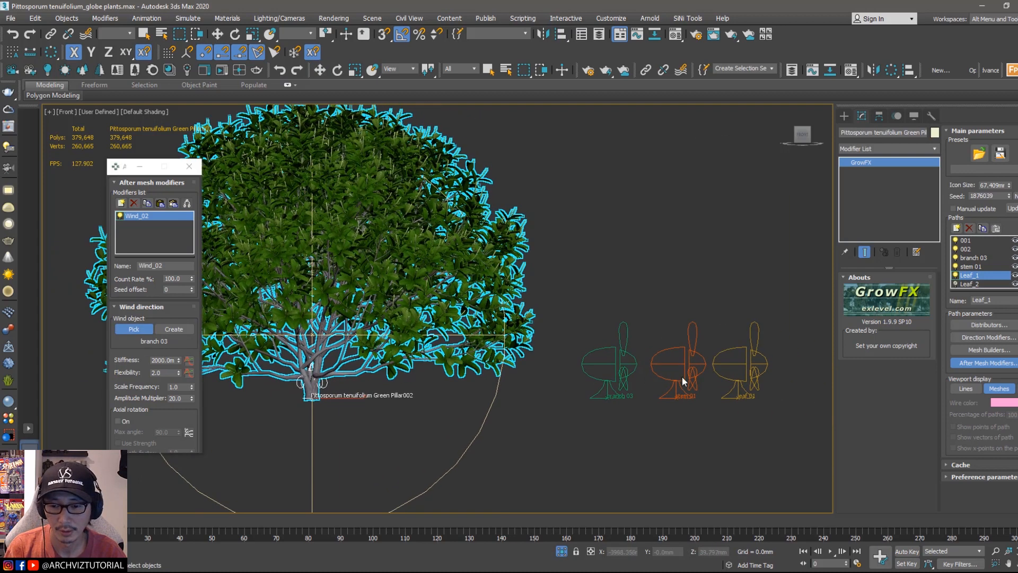
{"action": "left_click", "coordinate": [741, 366]}
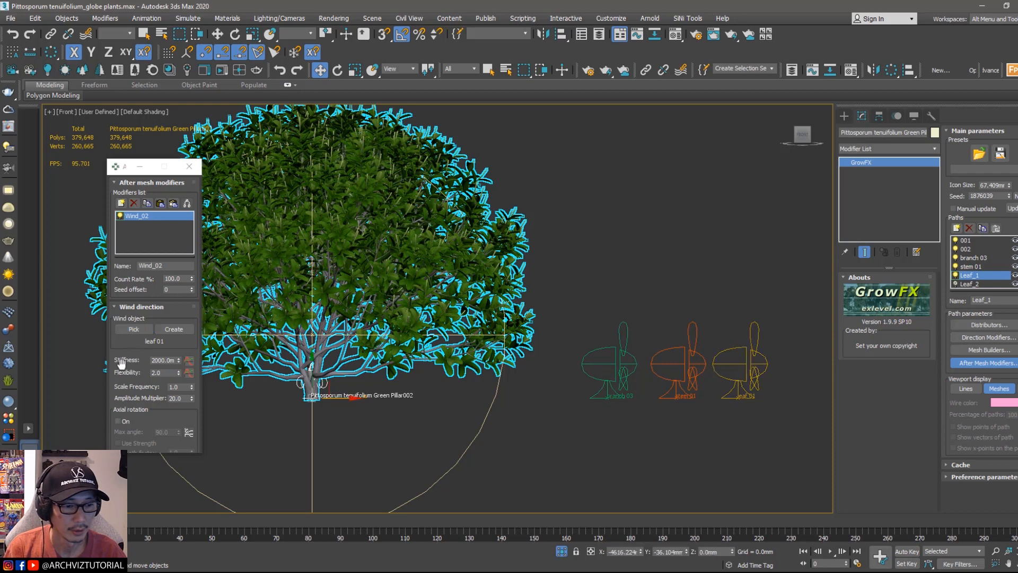
Step: Set the Leaf_1 wind modifier's stiffness to 800 mm and flexibility to 50
{"action": "scroll", "coordinate": [136, 364], "scroll_direction": "down", "scroll_amount": 1}
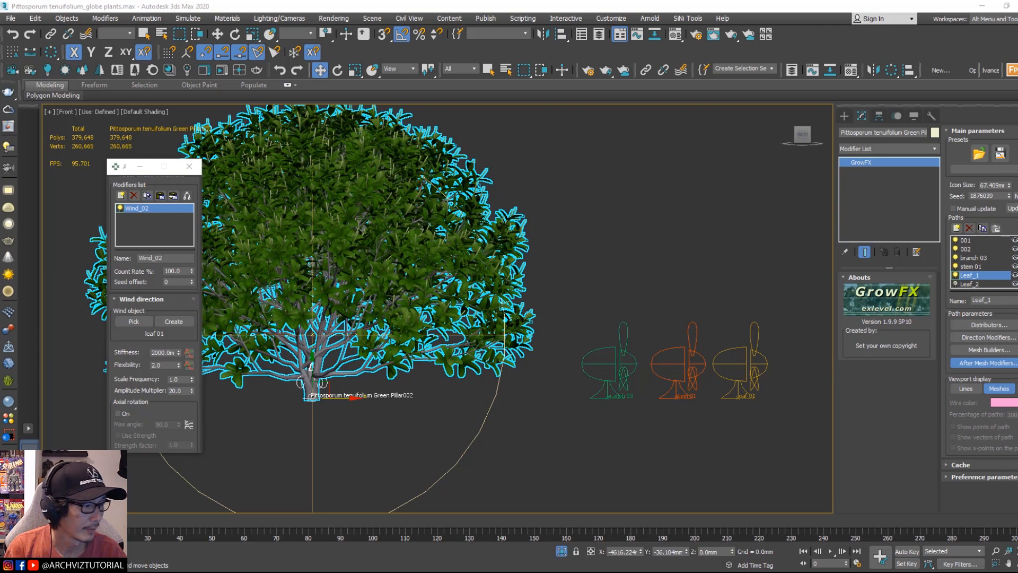
{"action": "left_click", "coordinate": [169, 352]}
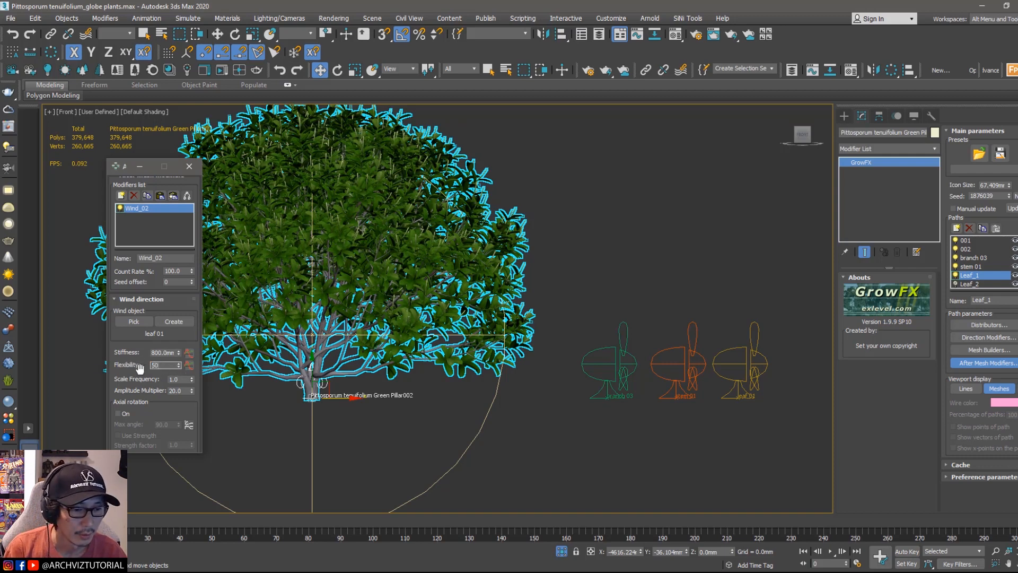
{"action": "left_click_drag", "start_coordinate": [140, 367], "coordinate": [139, 364]}
Step: Play the animation to preview the leaves moving in the wind
{"action": "left_click_drag", "start_coordinate": [125, 176], "coordinate": [49, 183]}
{"action": "middle_click_drag", "start_coordinate": [328, 270], "coordinate": [371, 293]}
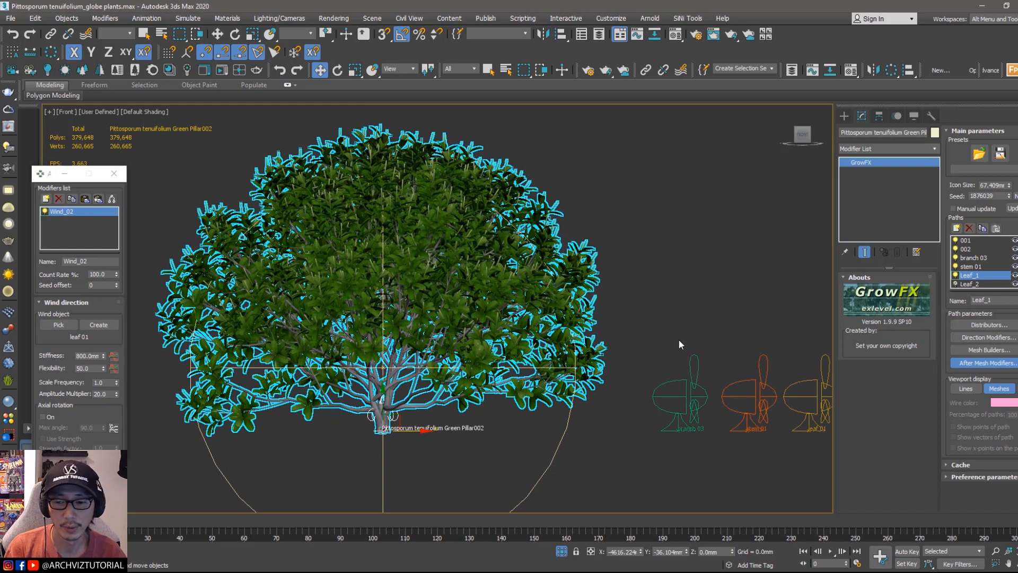
{"action": "middle_click_drag", "start_coordinate": [679, 344], "coordinate": [647, 345]}
{"action": "scroll", "coordinate": [499, 232], "scroll_direction": "up", "scroll_amount": 5}
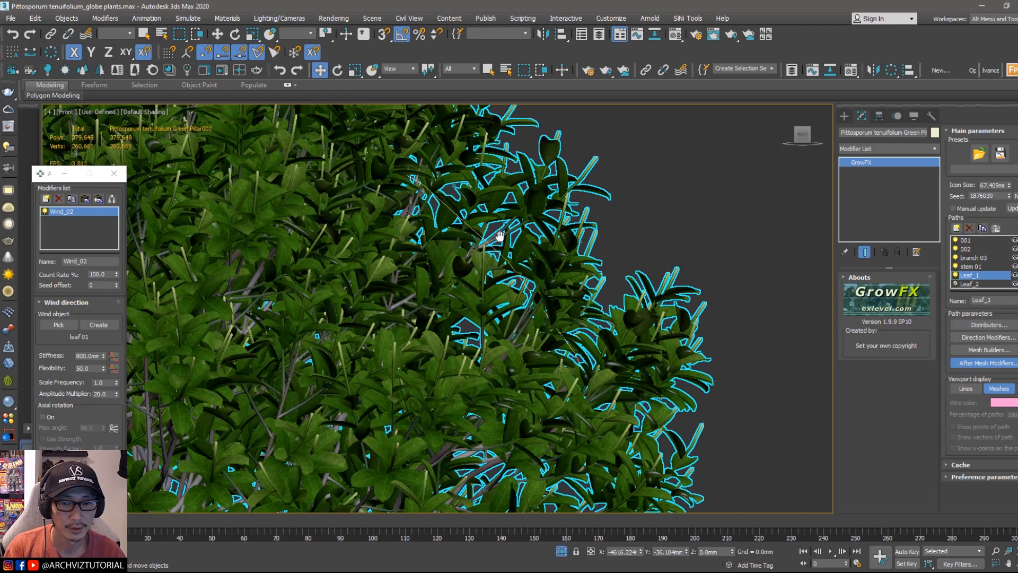
{"action": "middle_click_drag", "start_coordinate": [499, 235], "coordinate": [513, 318]}
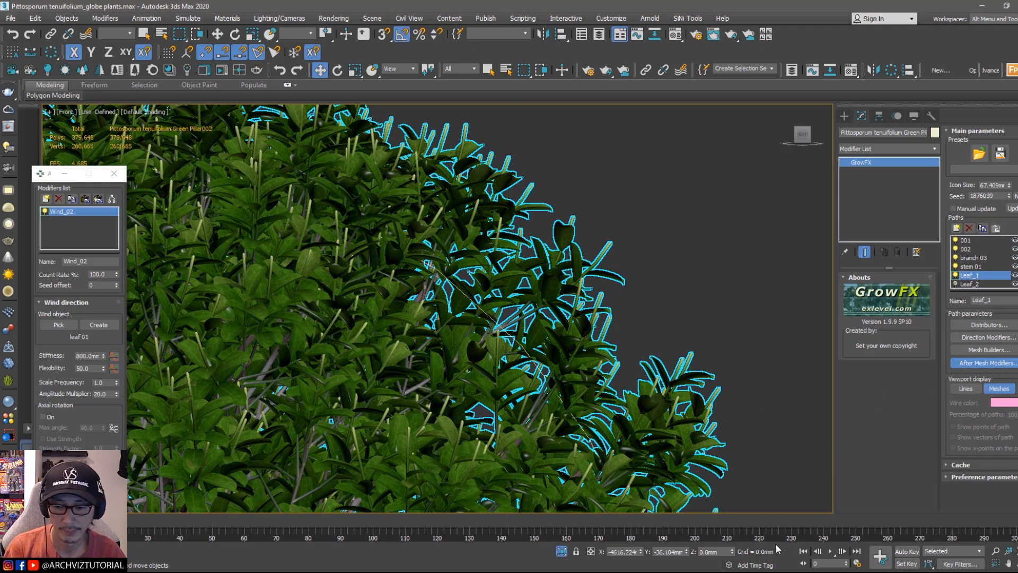
{"action": "left_click", "coordinate": [830, 554]}
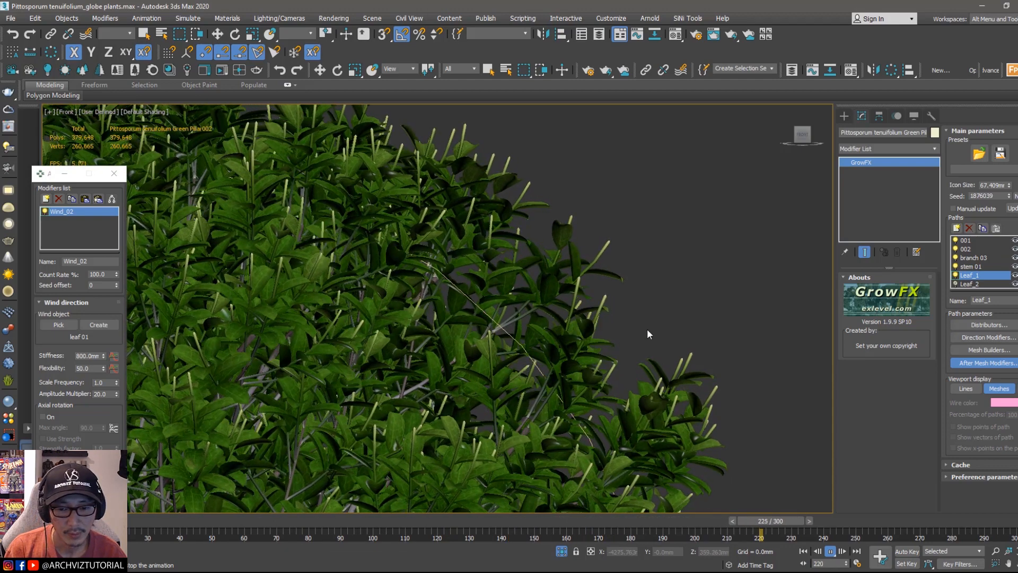
Step: Set the Leaf_1 wind modifier's flexibility to 500
{"action": "double_click", "coordinate": [82, 368]}
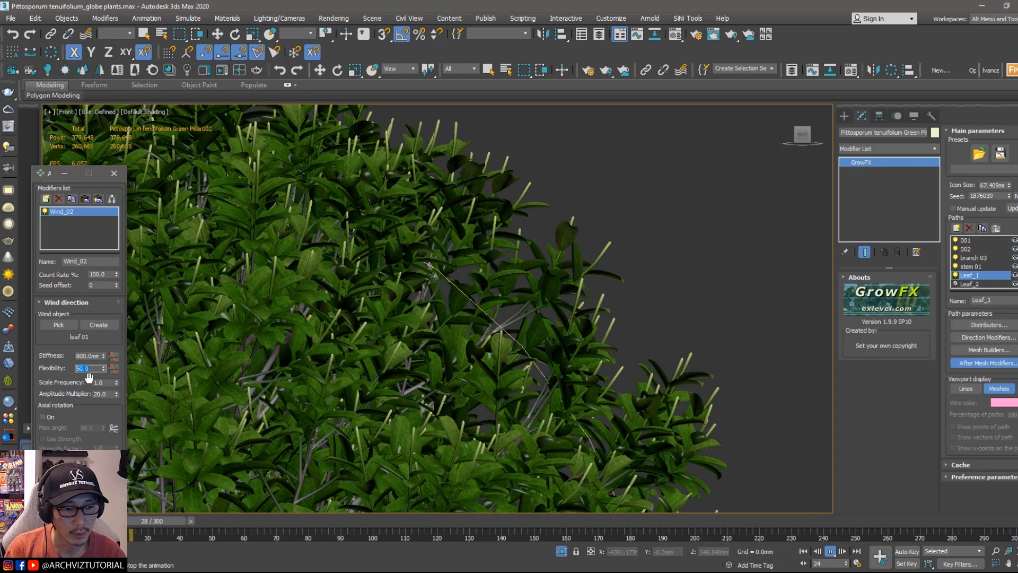
{"action": "type", "text": "1"}
{"action": "key", "text": "Return"}
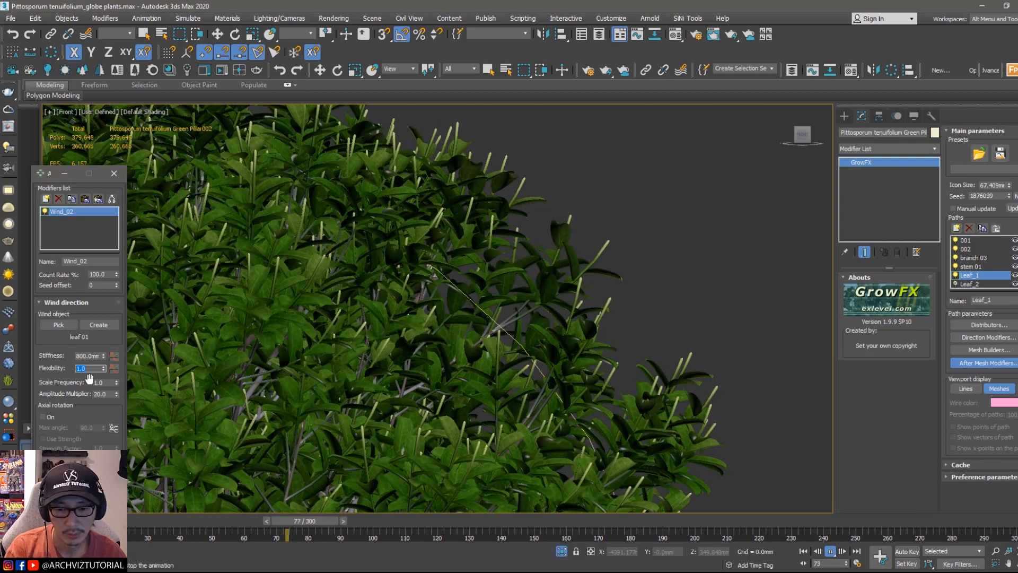
{"action": "type", "text": "500"}
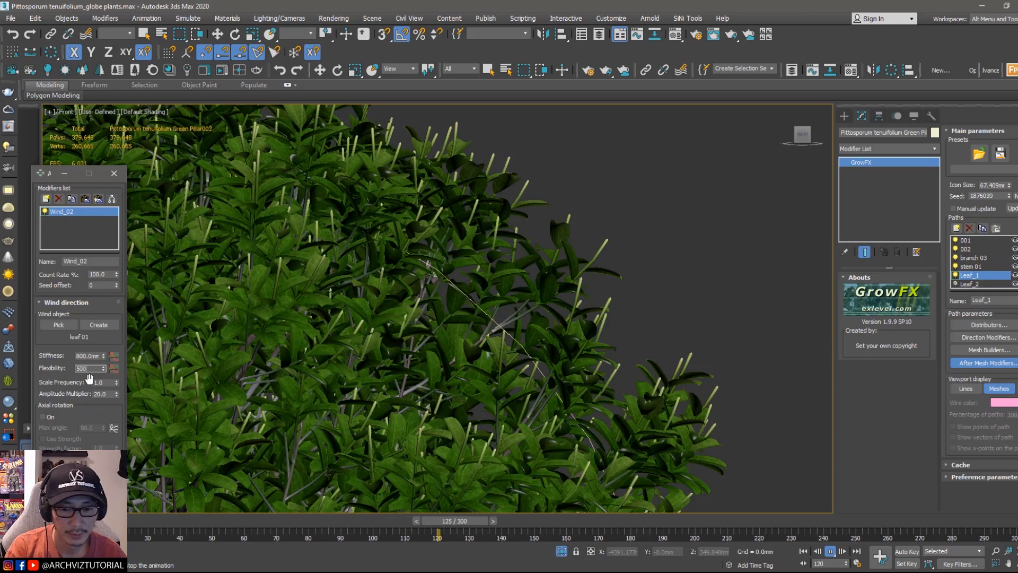
{"action": "key", "text": "Return"}
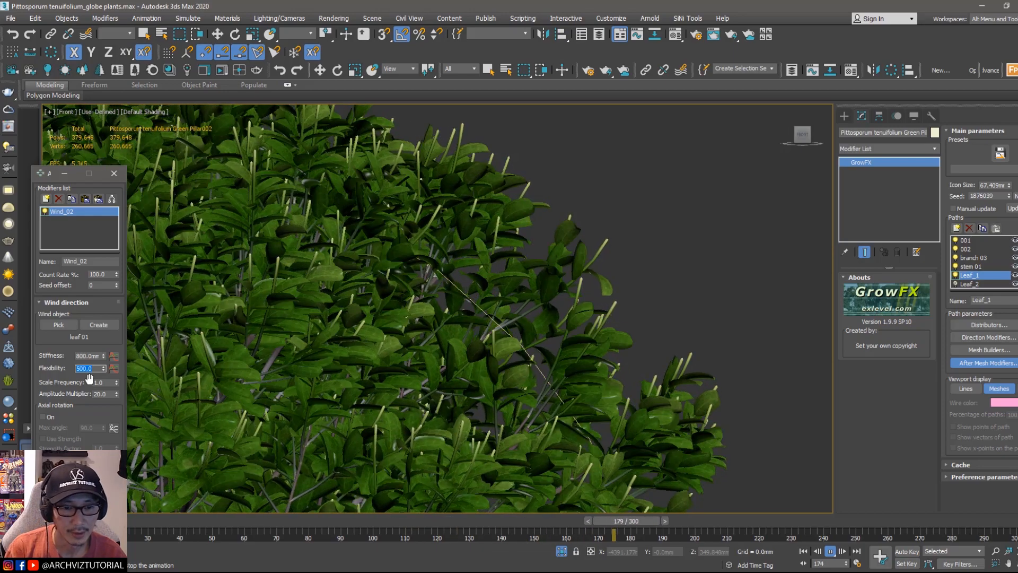
Step: Set the flexibility back to 50 and the stiffness to 800 mm
{"action": "scroll", "coordinate": [302, 304], "scroll_direction": "down", "scroll_amount": 3}
{"action": "middle_click_drag", "start_coordinate": [268, 323], "coordinate": [505, 300]}
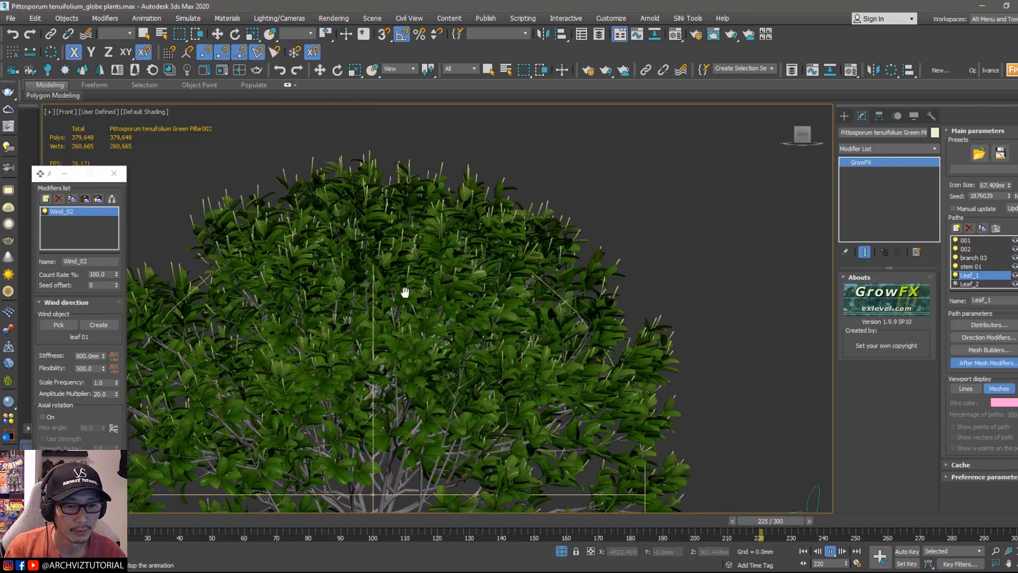
{"action": "middle_click_drag", "start_coordinate": [315, 291], "coordinate": [446, 292]}
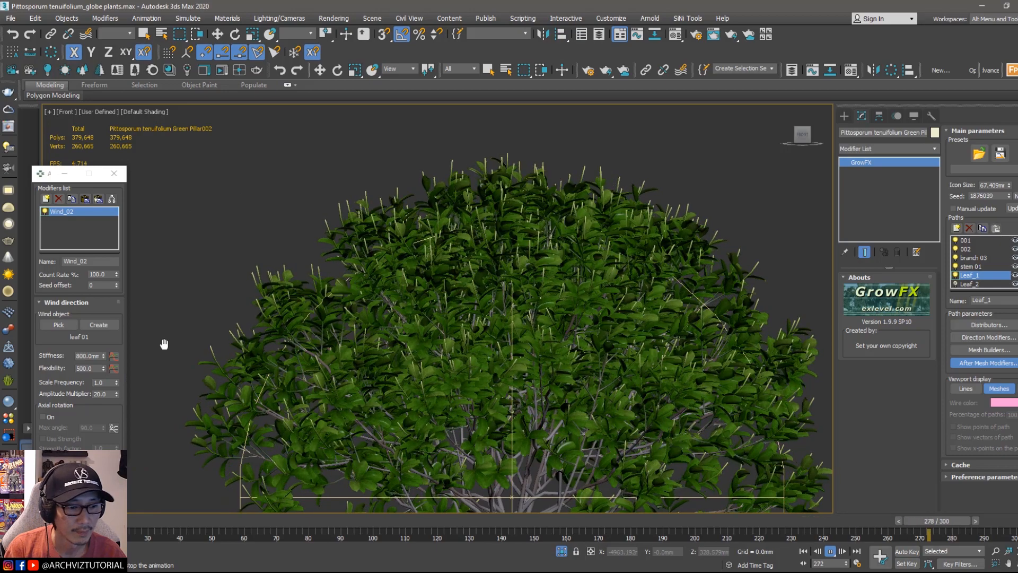
{"action": "double_click", "coordinate": [94, 368]}
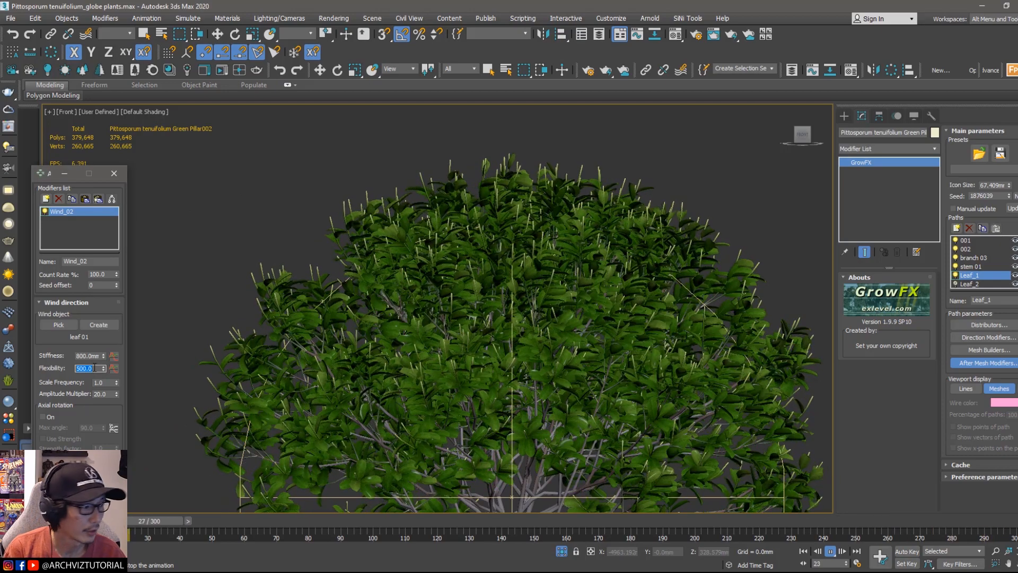
{"action": "type", "text": "5"}
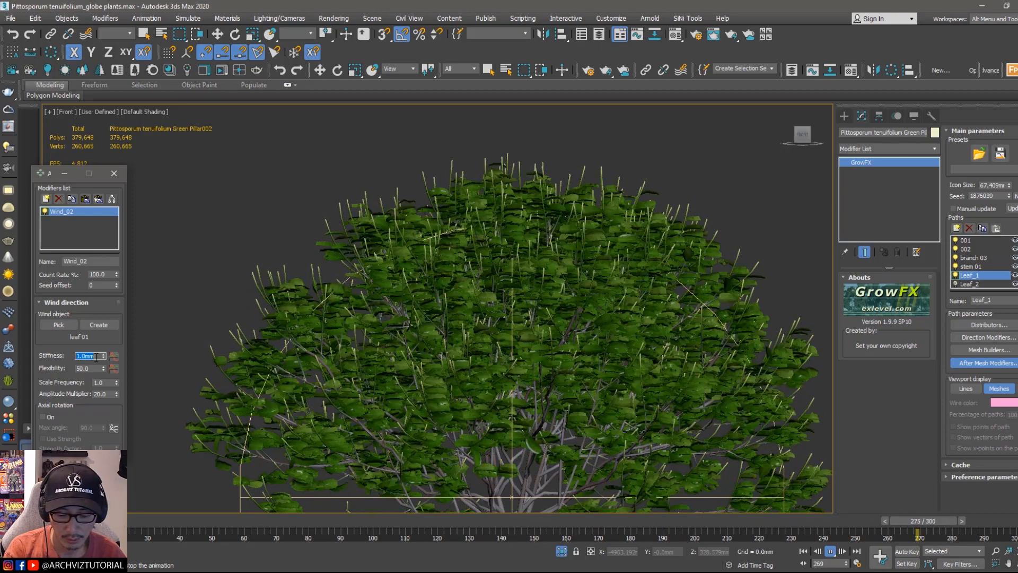
{"action": "type", "text": "800"}
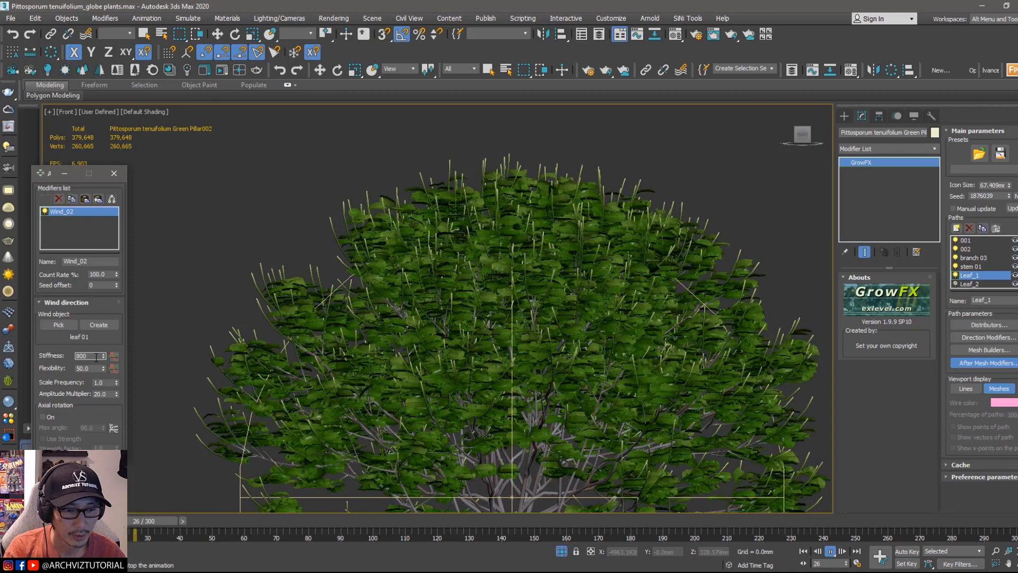
{"action": "key", "text": "Return"}
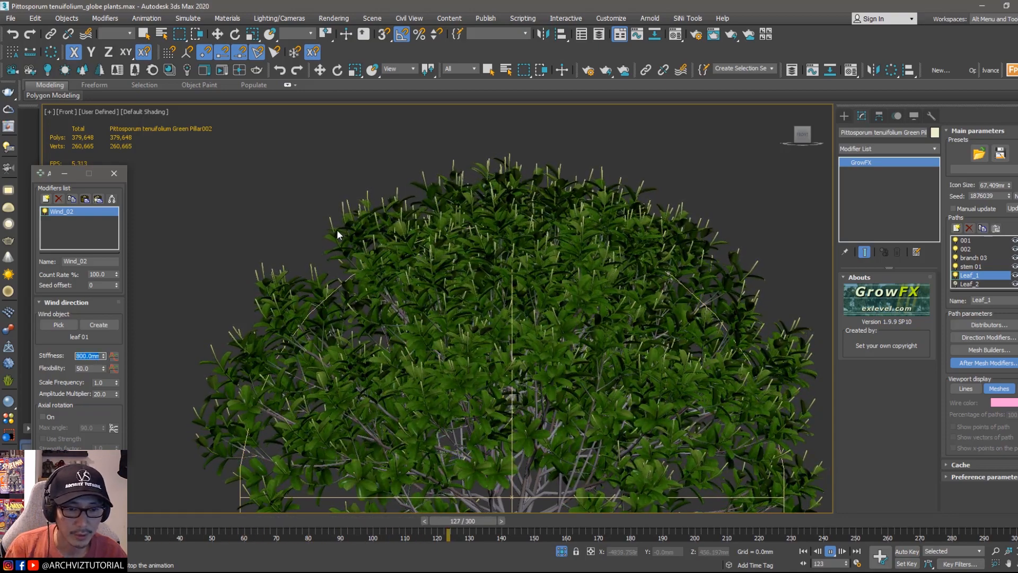
Step: Inspect the leaf motion up close while the animation plays, then stop it
{"action": "scroll", "coordinate": [337, 229], "scroll_direction": "up", "scroll_amount": 2}
{"action": "scroll", "coordinate": [334, 231], "scroll_direction": "up", "scroll_amount": 2}
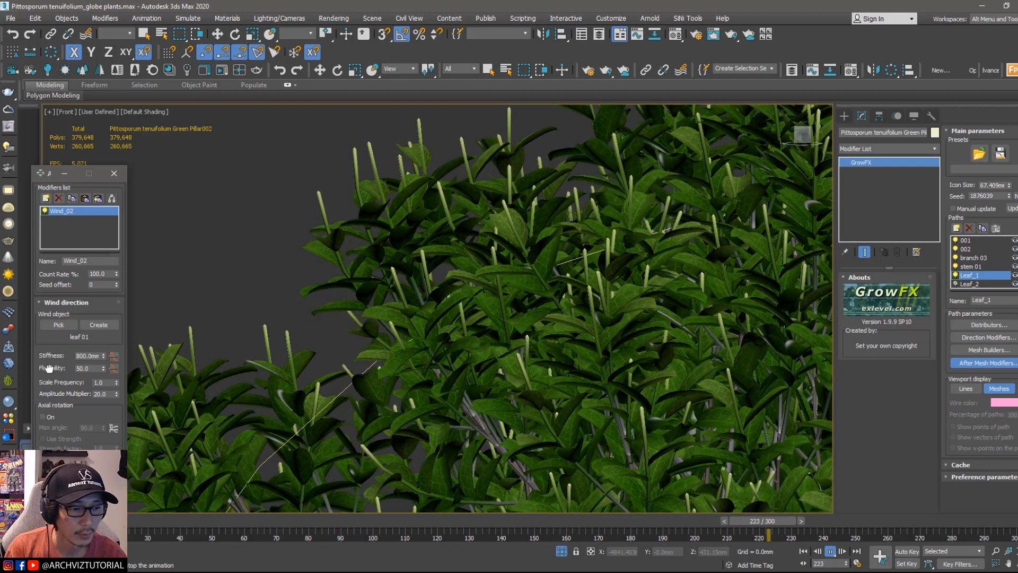
{"action": "left_click_drag", "start_coordinate": [53, 355], "coordinate": [51, 369]}
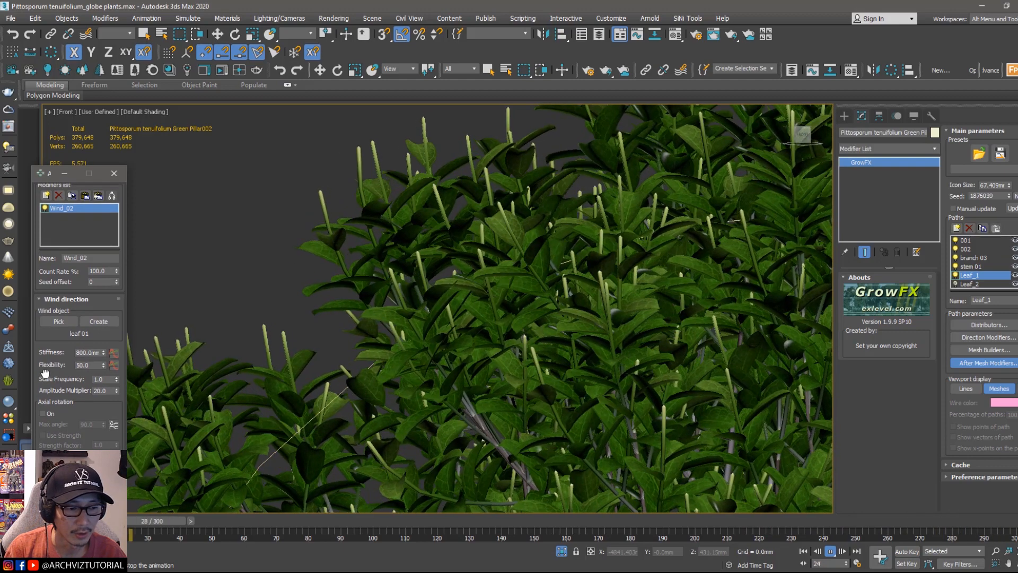
{"action": "left_click_drag", "start_coordinate": [58, 368], "coordinate": [66, 372]}
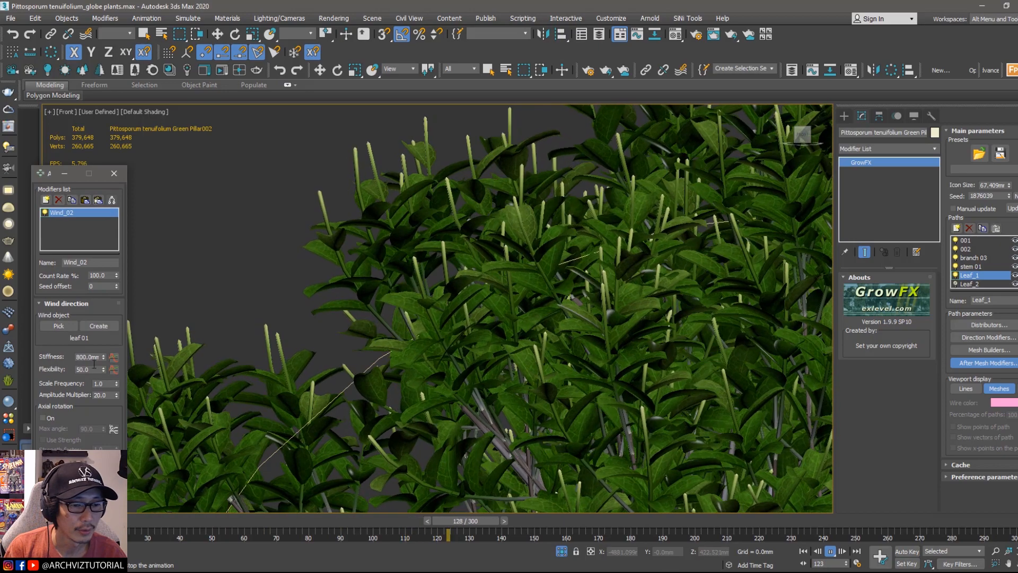
{"action": "scroll", "coordinate": [421, 248], "scroll_direction": "down", "scroll_amount": 4}
{"action": "middle_click_drag", "start_coordinate": [439, 252], "coordinate": [410, 251]}
{"action": "scroll", "coordinate": [759, 196], "scroll_direction": "up", "scroll_amount": 4}
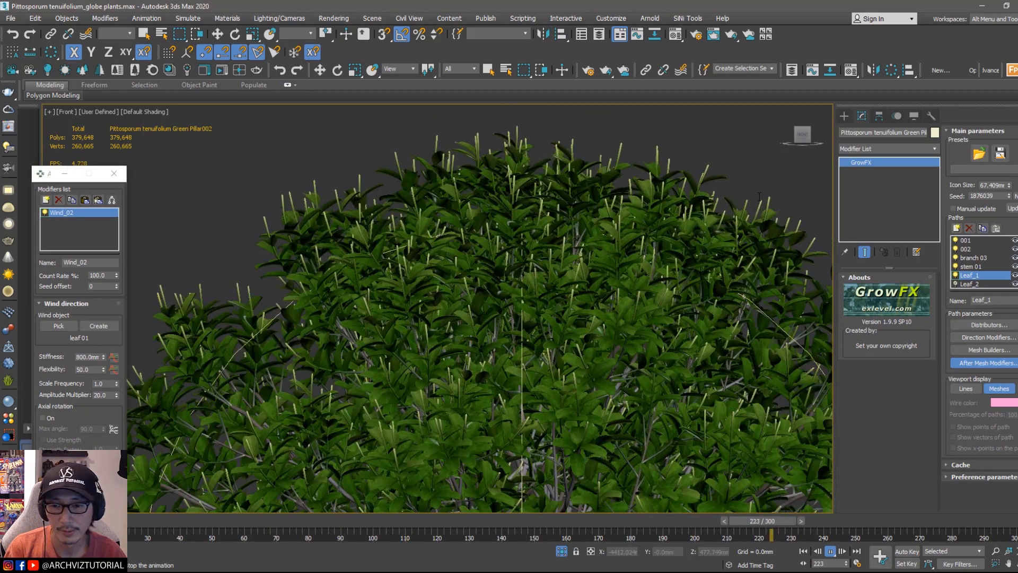
{"action": "scroll", "coordinate": [760, 196], "scroll_direction": "down", "scroll_amount": 3}
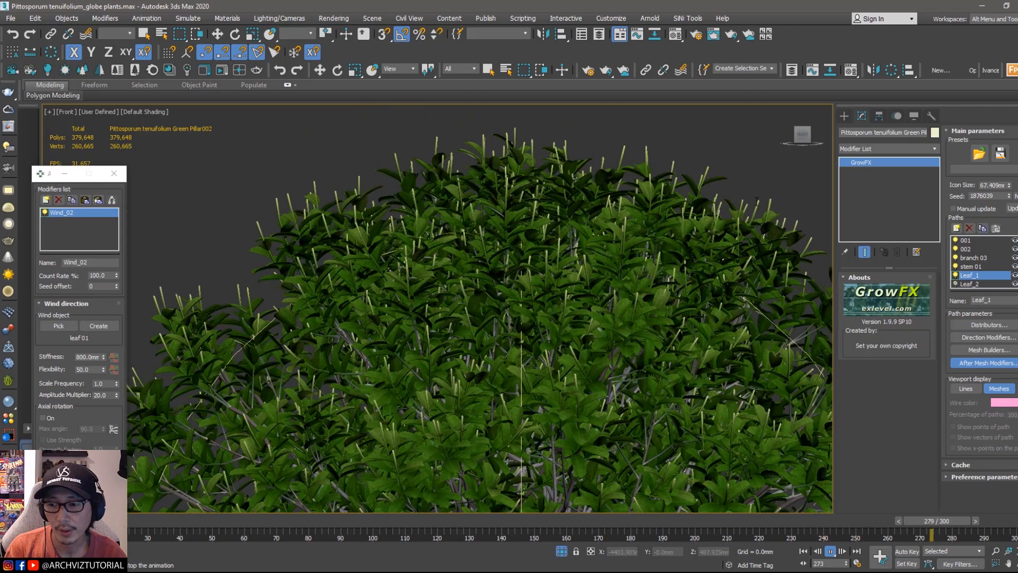
{"action": "middle_click_drag", "start_coordinate": [645, 221], "coordinate": [617, 205]}
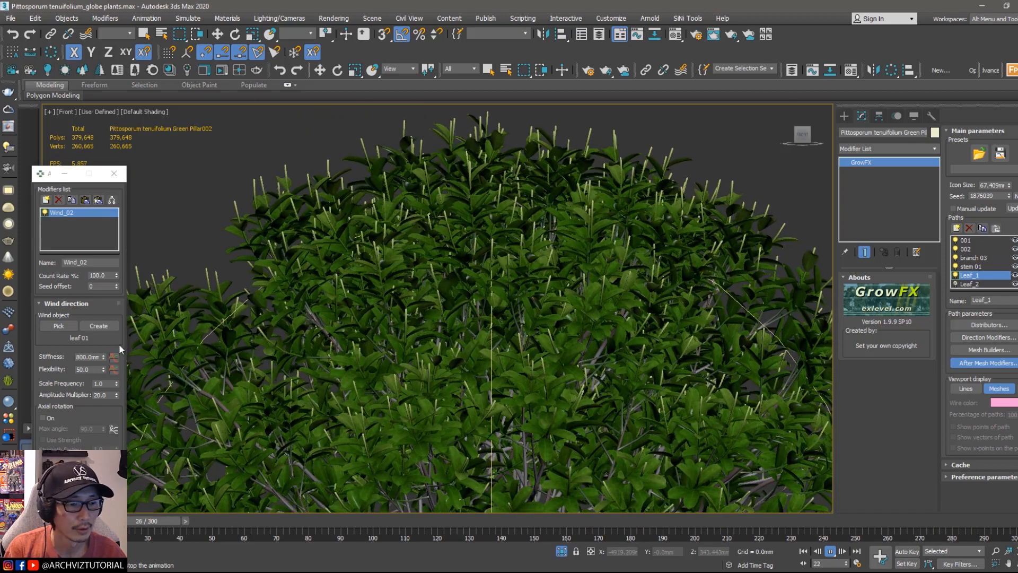
{"action": "middle_click_drag", "start_coordinate": [575, 295], "coordinate": [539, 275]}
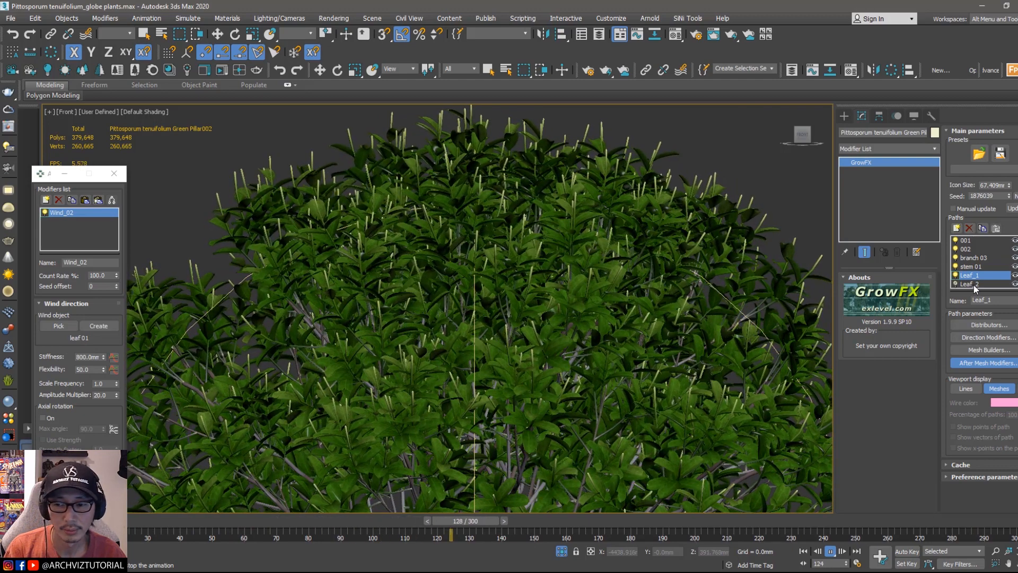
{"action": "left_click", "coordinate": [557, 521]}
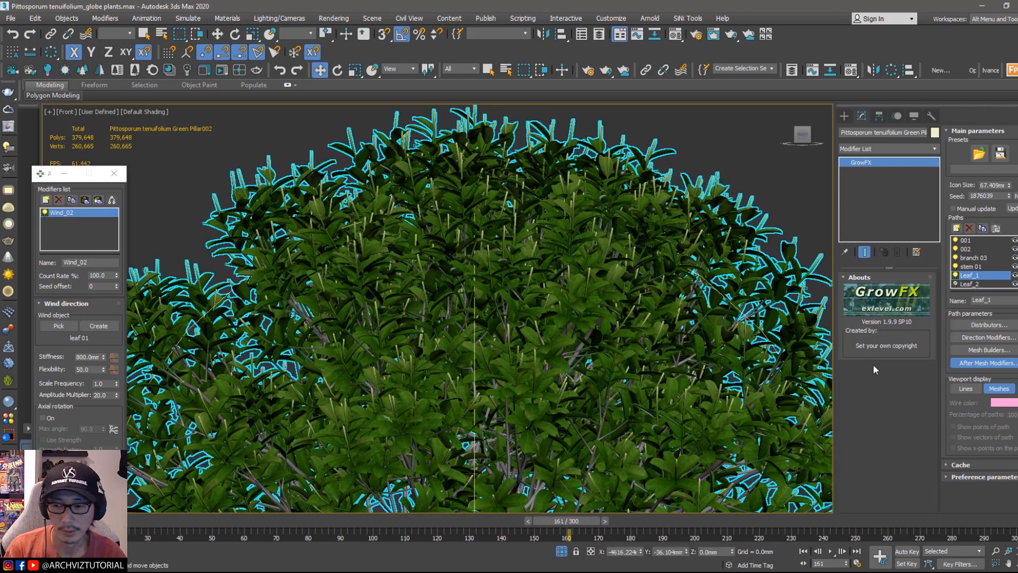
Step: Make the Leaf_2 path visible and paste the copied wind modifier into its after-mesh modifiers
{"action": "left_click", "coordinate": [976, 284]}
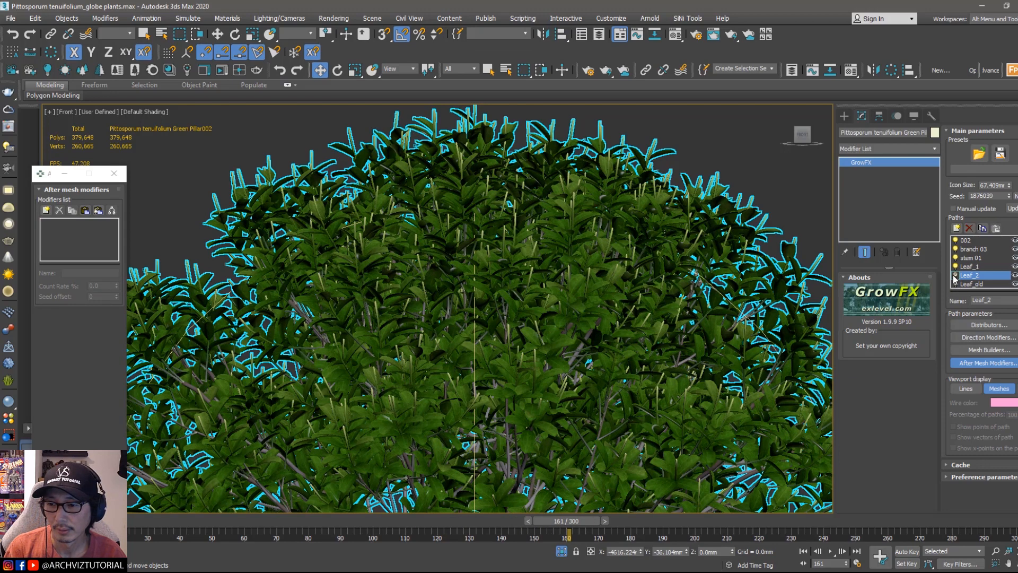
{"action": "left_click", "coordinate": [955, 275]}
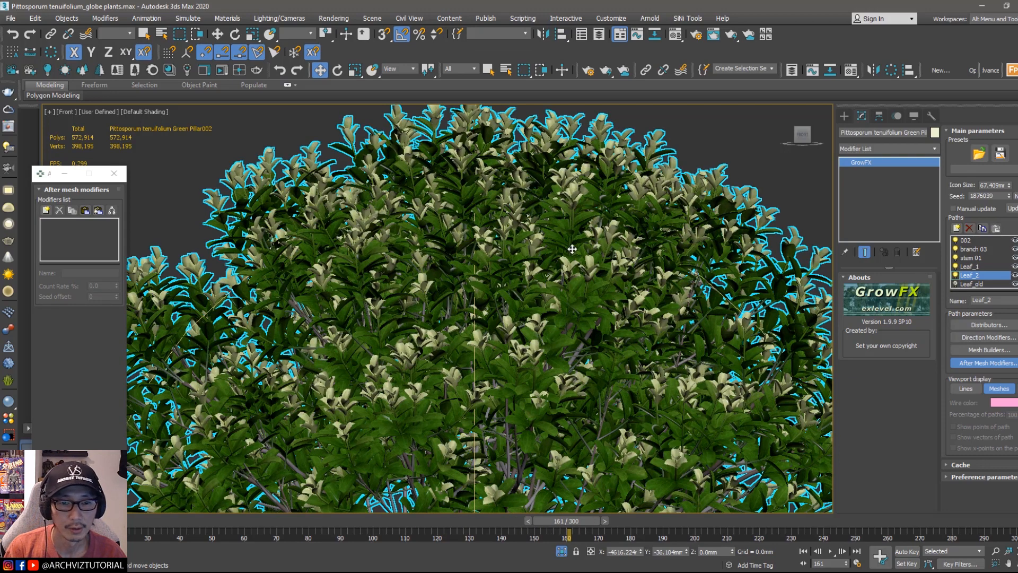
{"action": "left_click", "coordinate": [85, 211]}
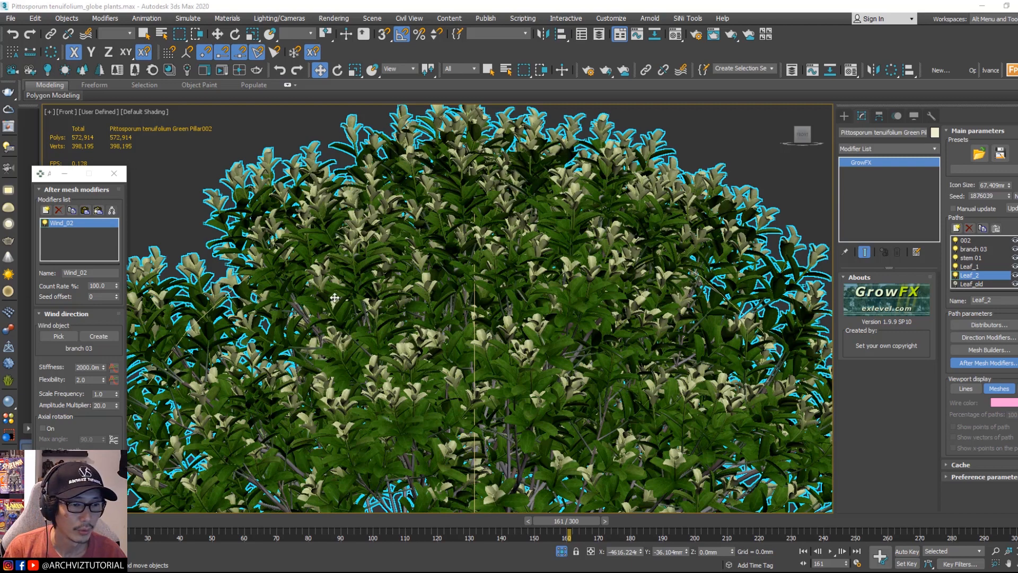
Step: Pick the leaf 01 wind object as the wind object for the Leaf_2 path's wind modifier
{"action": "mouse_move", "coordinate": [50, 360]}
{"action": "left_mouse_down"}
{"action": "mouse_move", "coordinate": [51, 345]}
{"action": "mouse_move", "coordinate": [49, 355]}
{"action": "left_mouse_up"}
{"action": "left_click", "coordinate": [58, 332]}
{"action": "scroll", "coordinate": [448, 335], "scroll_direction": "down", "scroll_amount": 10}
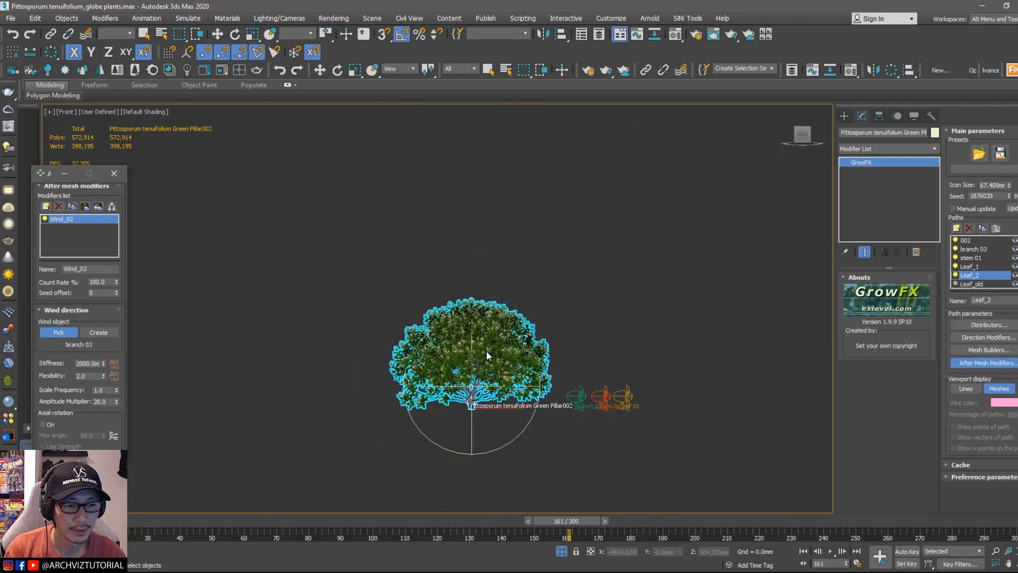
{"action": "scroll", "coordinate": [552, 318], "scroll_direction": "up", "scroll_amount": 6}
{"action": "scroll", "coordinate": [554, 335], "scroll_direction": "up", "scroll_amount": 4}
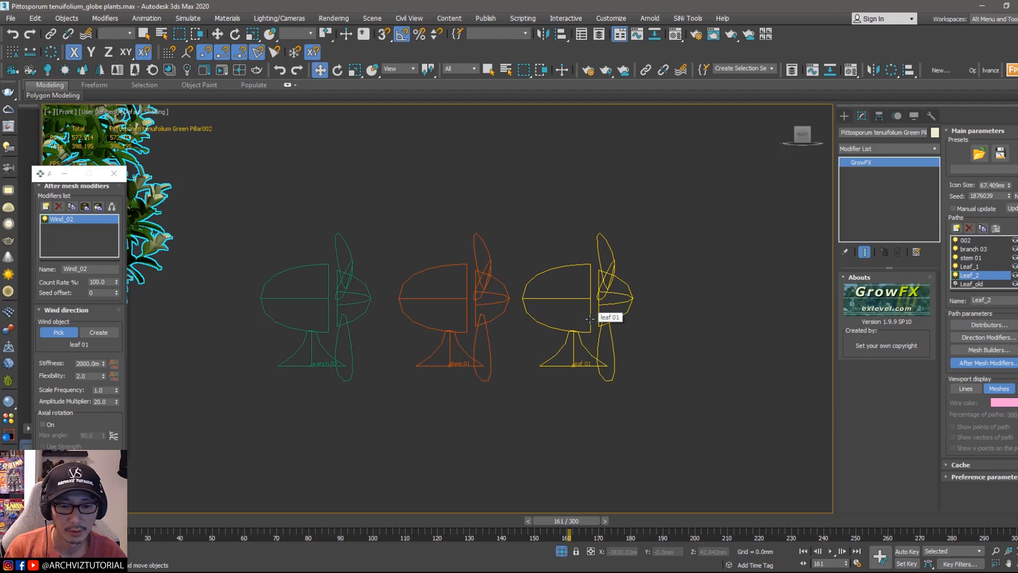
{"action": "left_click", "coordinate": [580, 355]}
{"action": "scroll", "coordinate": [579, 355], "scroll_direction": "down", "scroll_amount": 6}
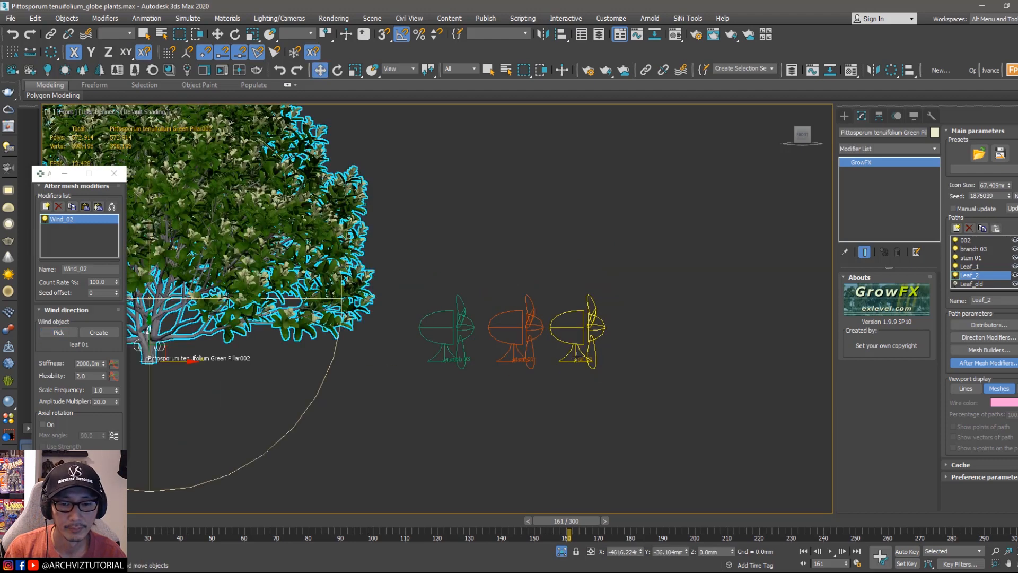
Step: Examine the branch 03 wind object's parameters, then reselect the plant
{"action": "scroll", "coordinate": [456, 318], "scroll_direction": "up", "scroll_amount": 8}
{"action": "middle_click_drag", "start_coordinate": [456, 313], "coordinate": [343, 245]}
{"action": "middle_click_drag", "start_coordinate": [580, 361], "coordinate": [540, 334]}
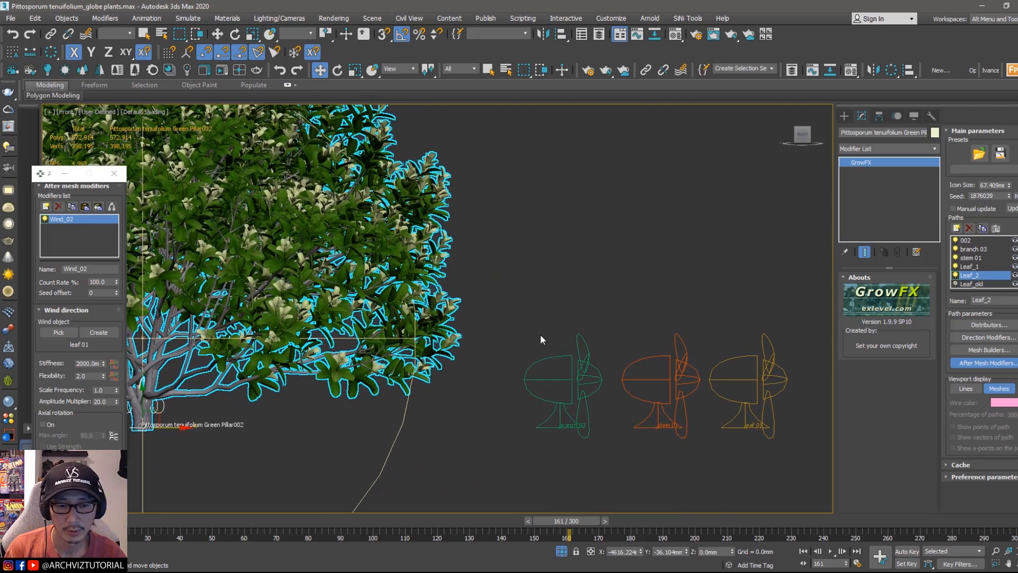
{"action": "middle_click_drag", "start_coordinate": [485, 295], "coordinate": [598, 352]}
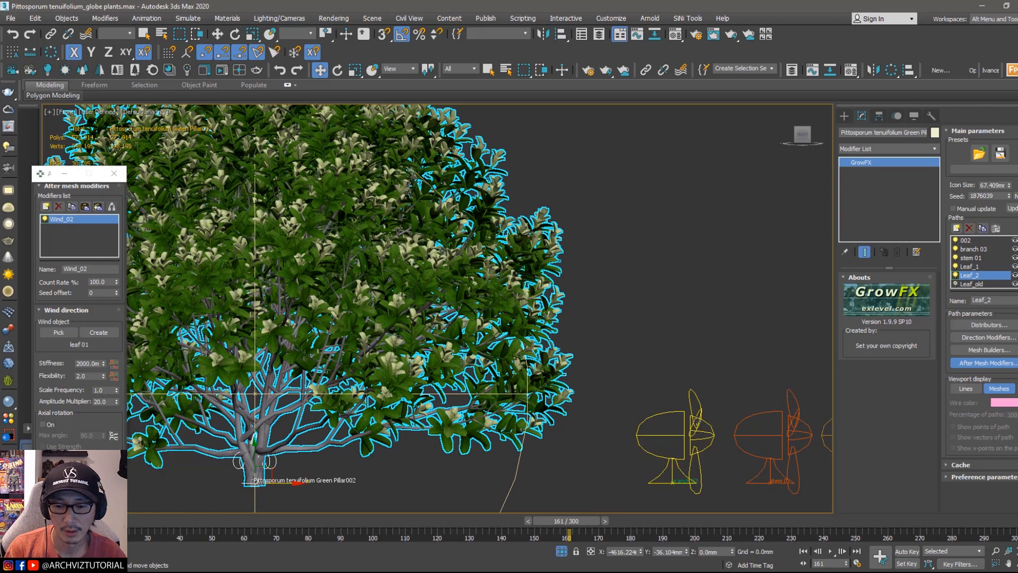
{"action": "left_click", "coordinate": [696, 416]}
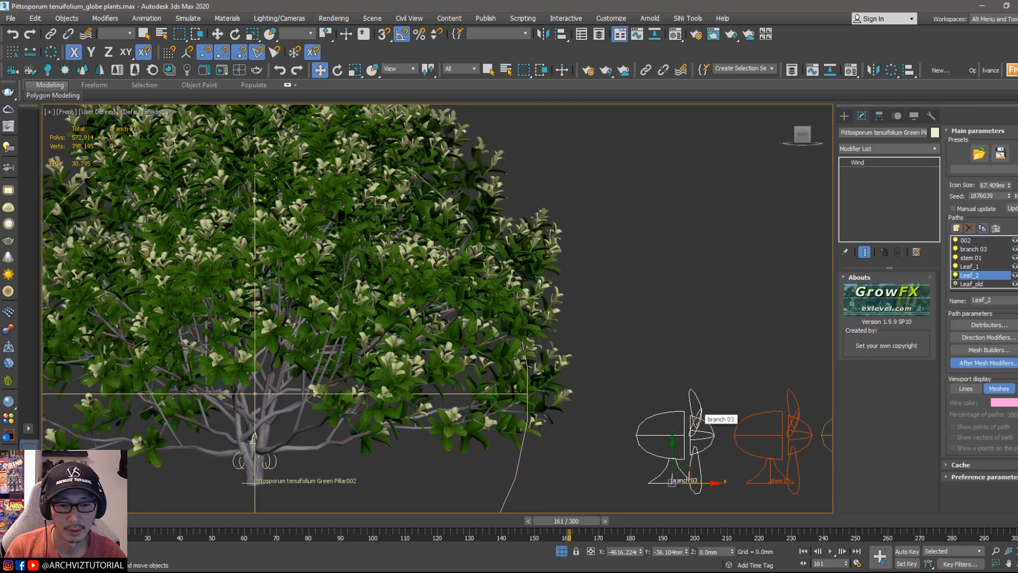
{"action": "scroll", "coordinate": [657, 401], "scroll_direction": "down", "scroll_amount": 2}
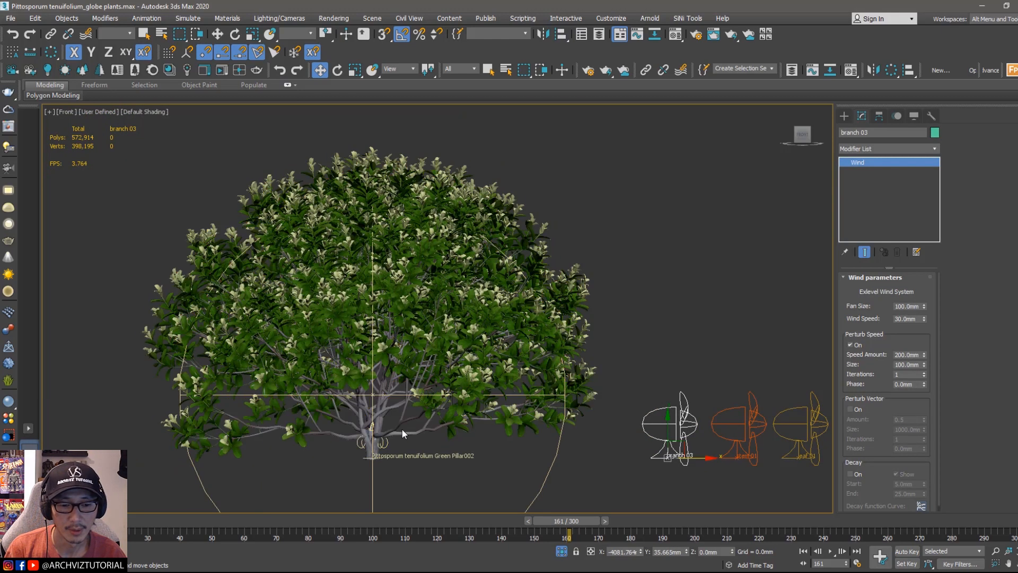
{"action": "left_click", "coordinate": [466, 345]}
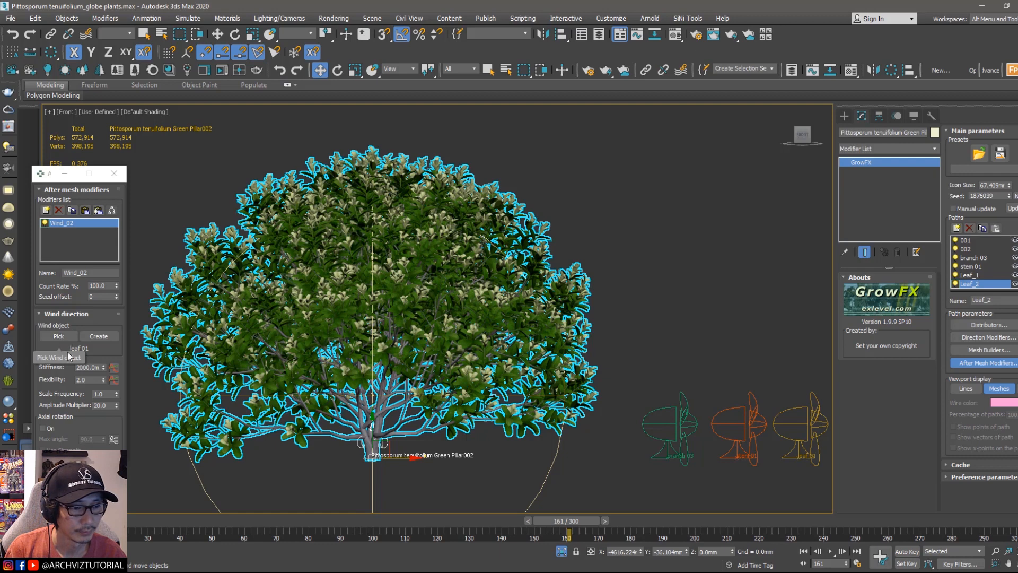
{"action": "left_click", "coordinate": [61, 336]}
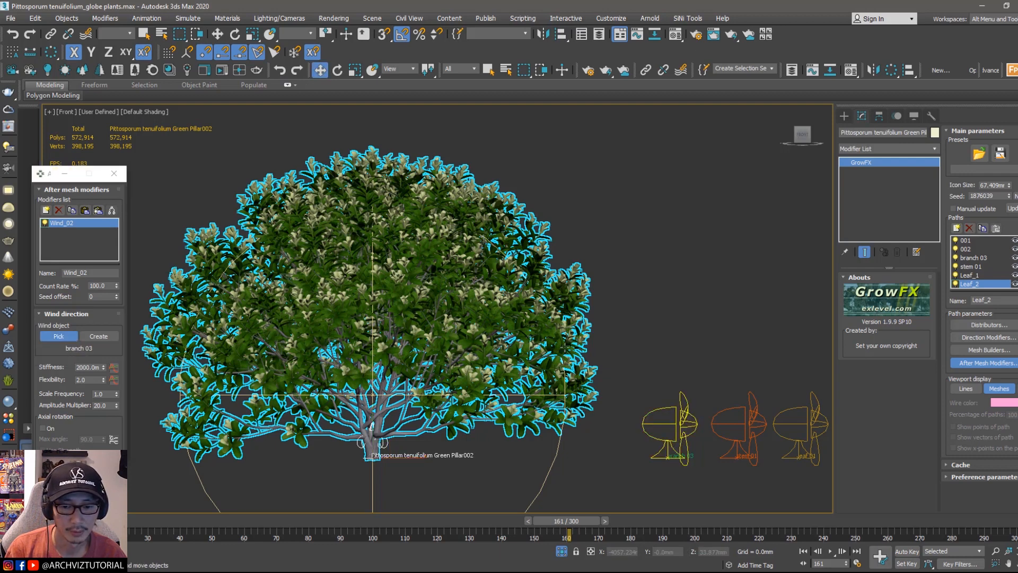
{"action": "scroll", "coordinate": [587, 349], "scroll_direction": "up", "scroll_amount": 3}
{"action": "right_click", "coordinate": [587, 349]}
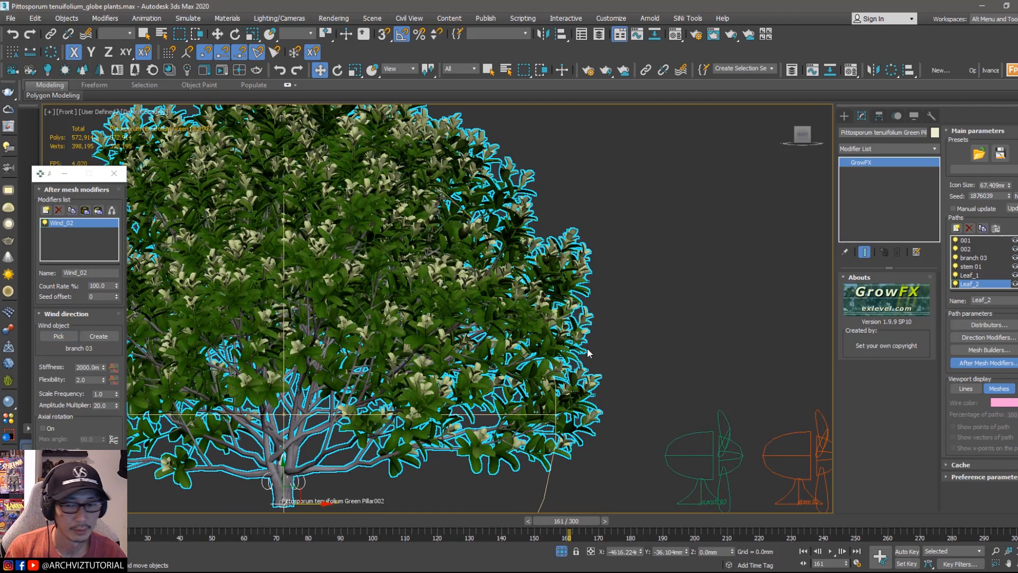
{"action": "scroll", "coordinate": [588, 349], "scroll_direction": "down", "scroll_amount": 4}
{"action": "right_click", "coordinate": [588, 348]}
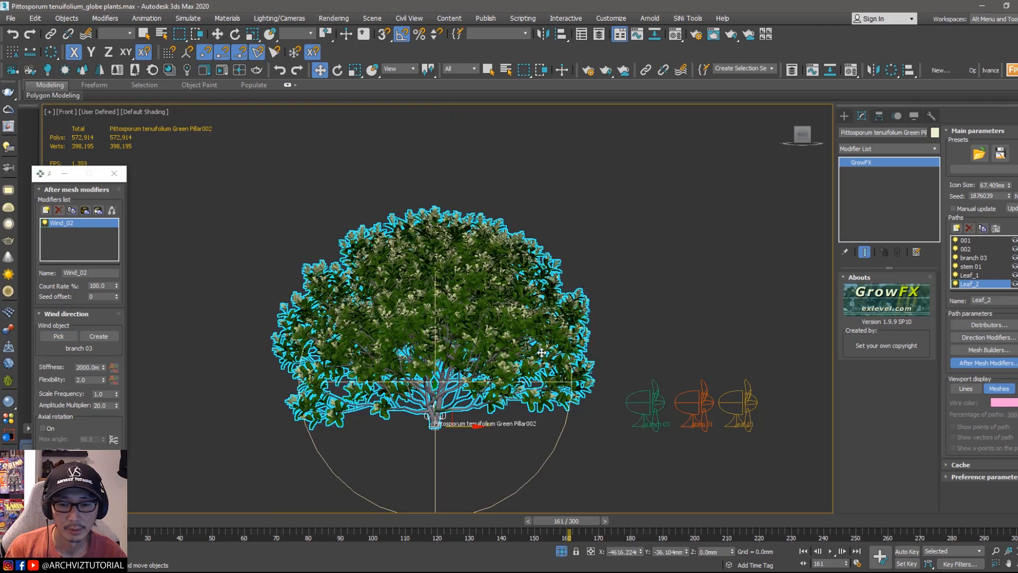
{"action": "scroll", "coordinate": [728, 391], "scroll_direction": "up", "scroll_amount": 3}
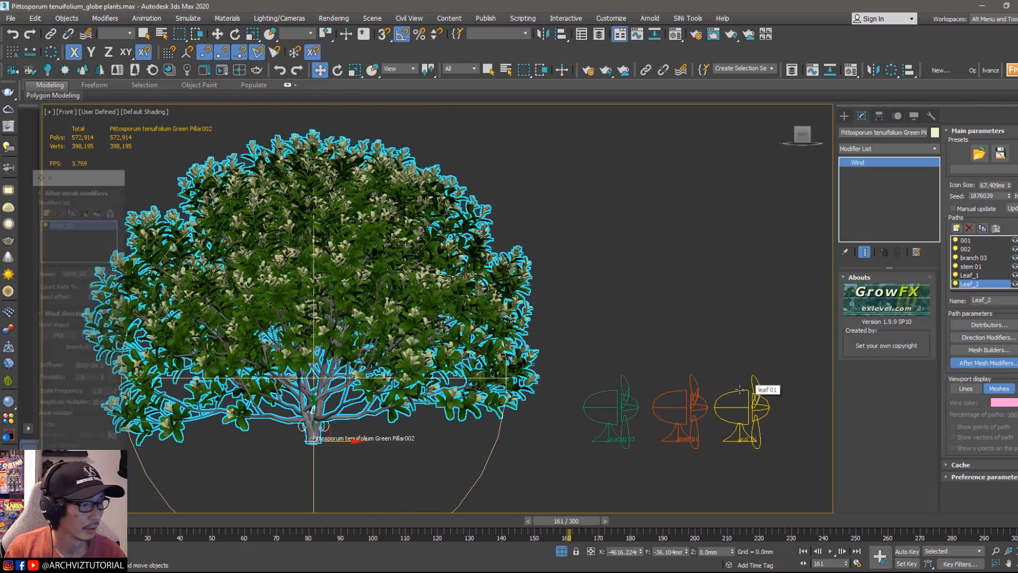
Step: Select the leaf 01 wind object and set its wind speed to 70 mm
{"action": "left_click", "coordinate": [748, 391]}
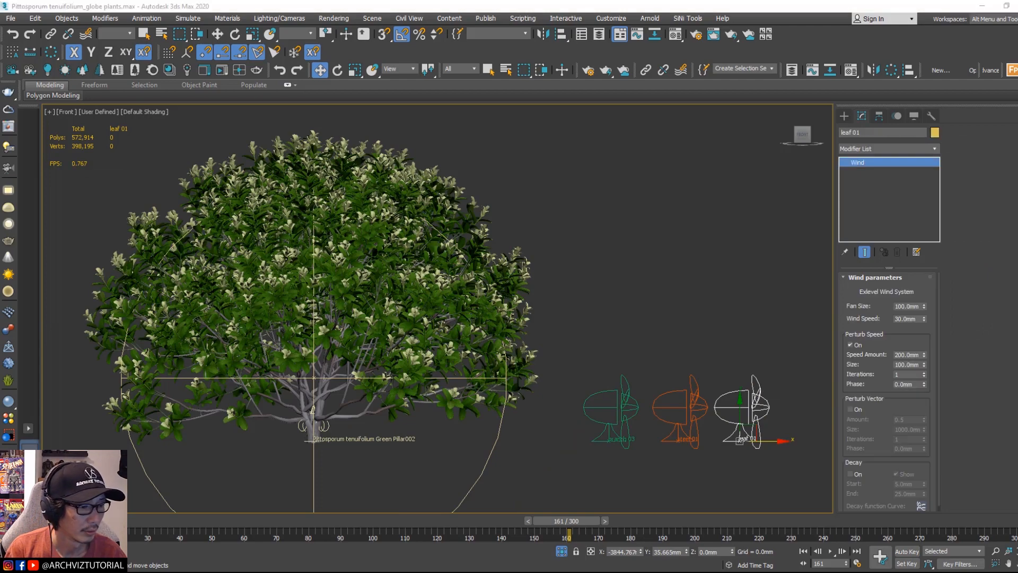
{"action": "left_click_drag", "start_coordinate": [757, 337], "coordinate": [738, 405]}
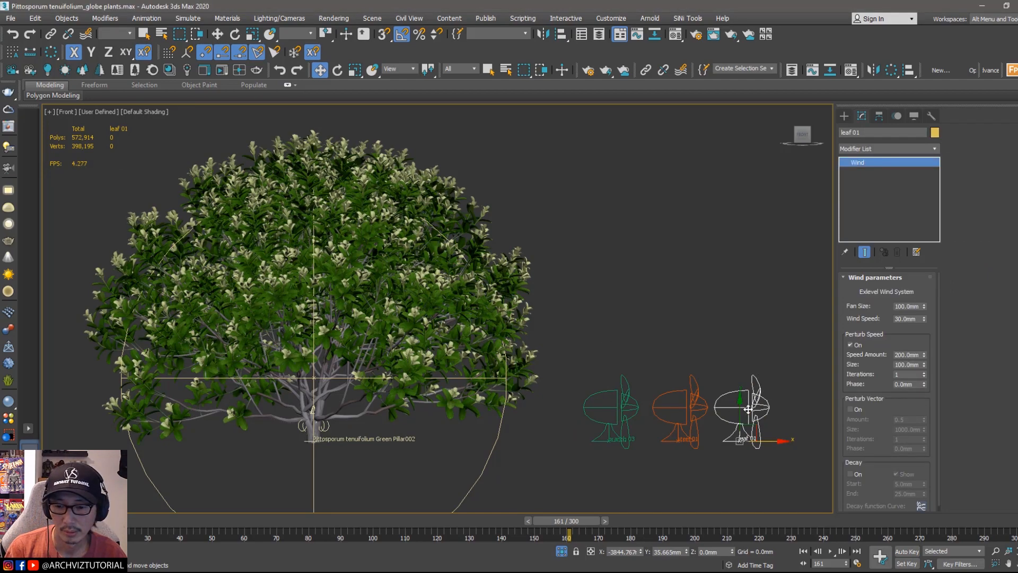
{"action": "scroll", "coordinate": [467, 364], "scroll_direction": "up", "scroll_amount": 3}
{"action": "middle_click_drag", "start_coordinate": [621, 363], "coordinate": [579, 369]}
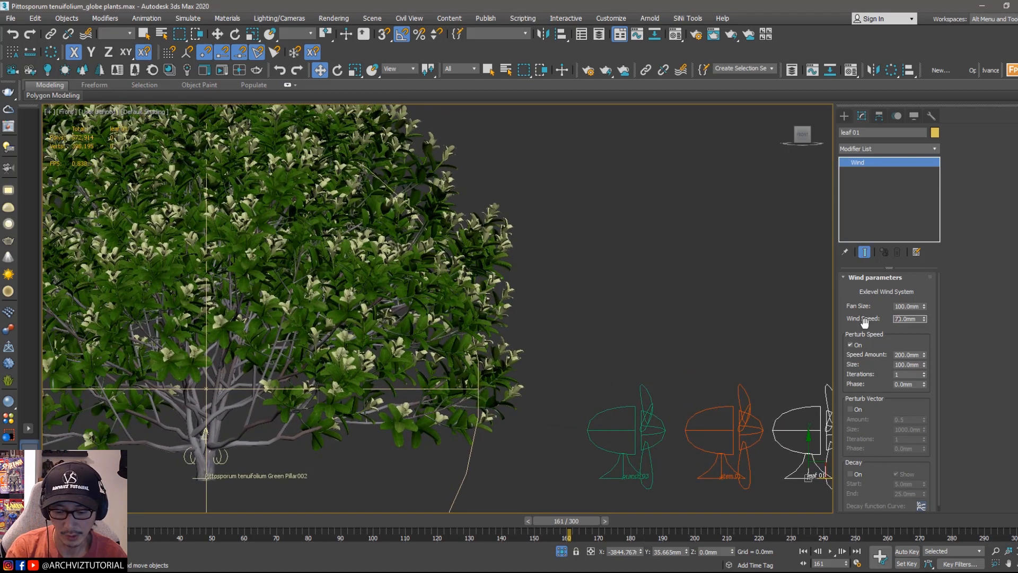
{"action": "middle_click_drag", "start_coordinate": [450, 174], "coordinate": [652, 254]}
{"action": "scroll", "coordinate": [641, 168], "scroll_direction": "up", "scroll_amount": 3}
{"action": "scroll", "coordinate": [644, 334], "scroll_direction": "up", "scroll_amount": 4}
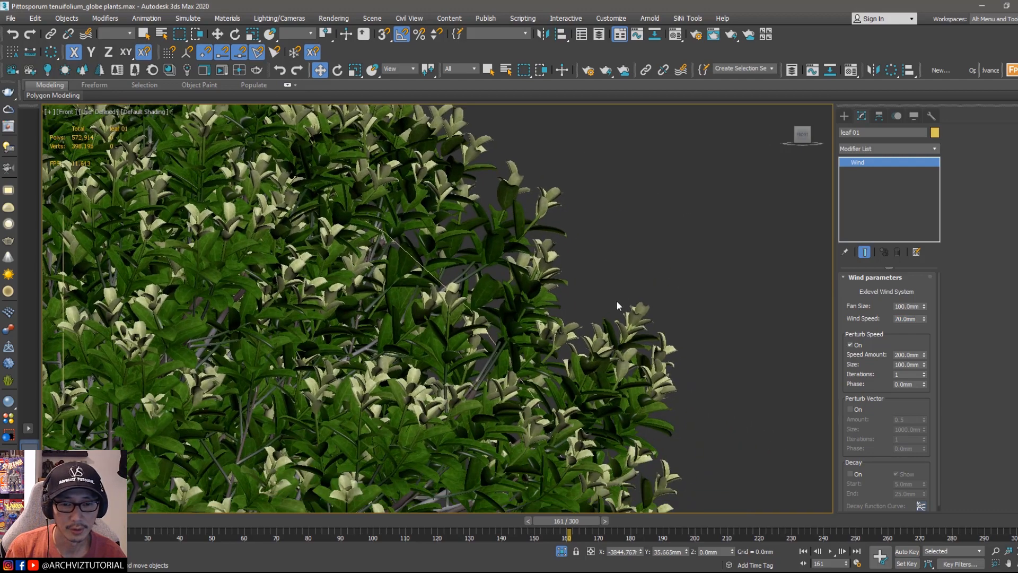
Step: Play the animation to review the leaf motion up close, then stop it
{"action": "left_click_drag", "start_coordinate": [569, 531], "coordinate": [594, 532]}
{"action": "right_click", "coordinate": [594, 531]}
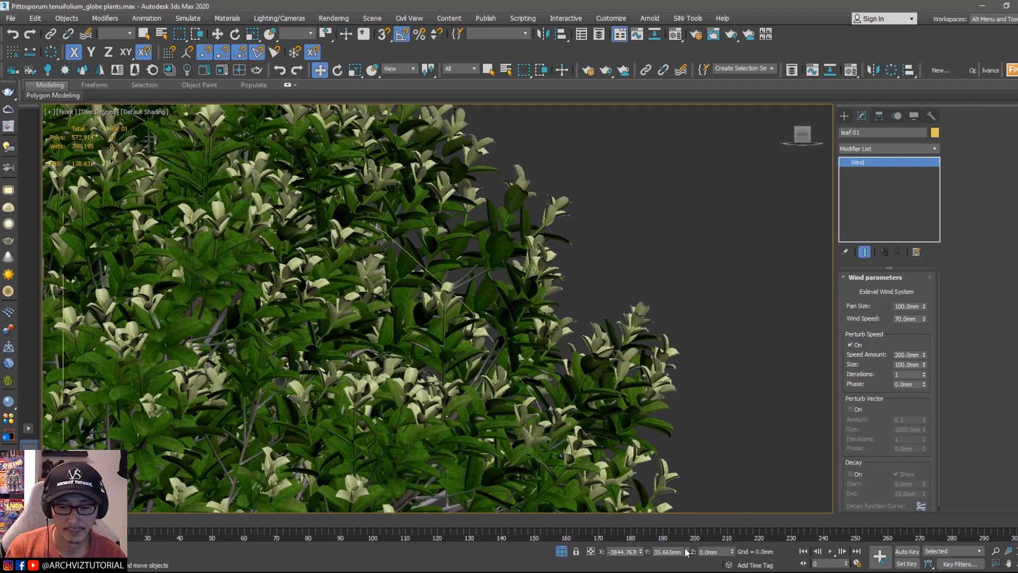
{"action": "left_click", "coordinate": [831, 551]}
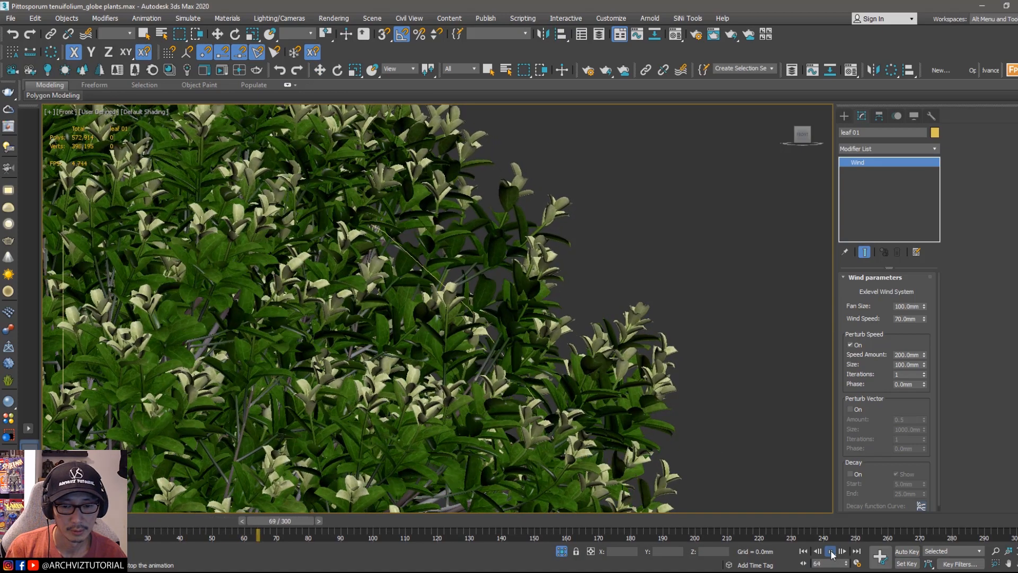
{"action": "scroll", "coordinate": [697, 363], "scroll_direction": "down", "scroll_amount": 2}
{"action": "scroll", "coordinate": [696, 361], "scroll_direction": "down", "scroll_amount": 2}
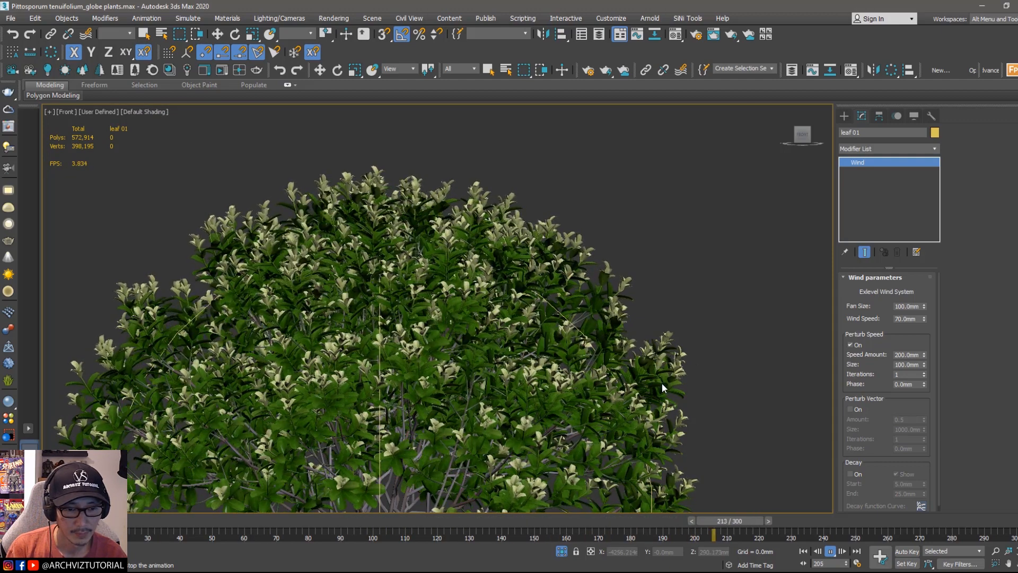
{"action": "left_click", "coordinate": [831, 553]}
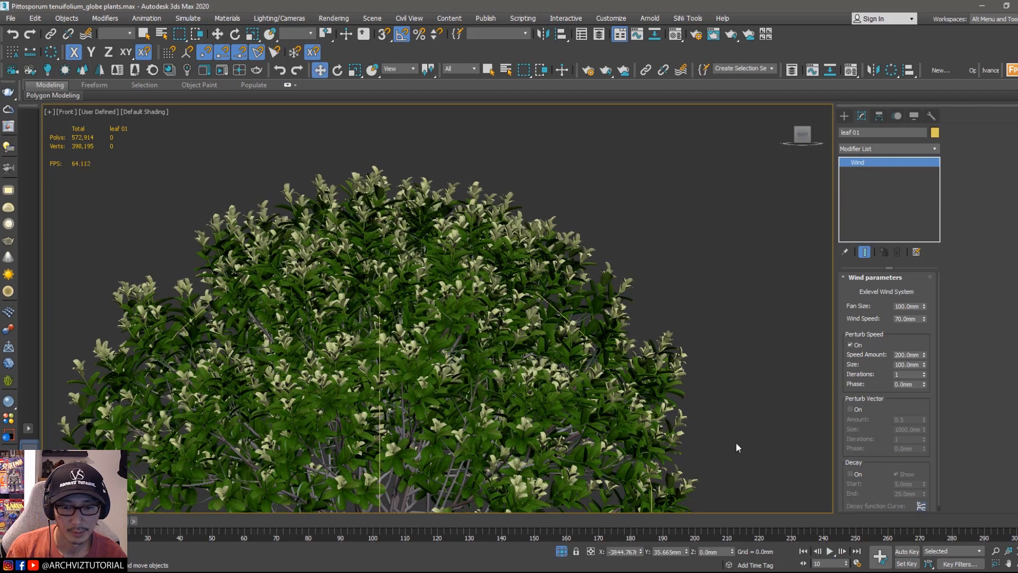
Step: Reselect the plant, make the Leaf_old path visible and paste the wind modifier into its after-mesh modifiers
{"action": "key", "text": "w"}
{"action": "scroll", "coordinate": [594, 313], "scroll_direction": "up", "scroll_amount": 3}
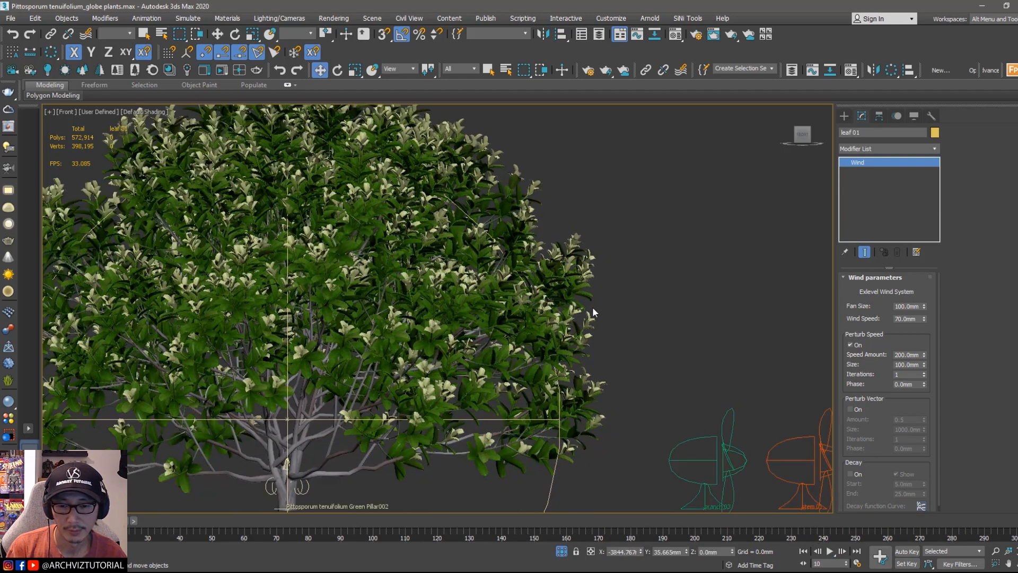
{"action": "left_click", "coordinate": [349, 474]}
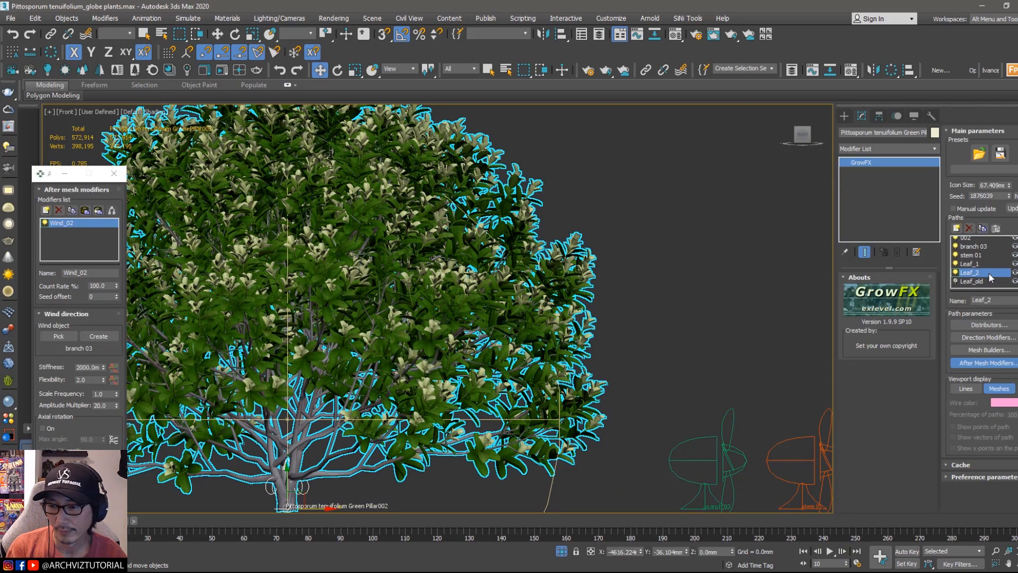
{"action": "left_click", "coordinate": [975, 276]}
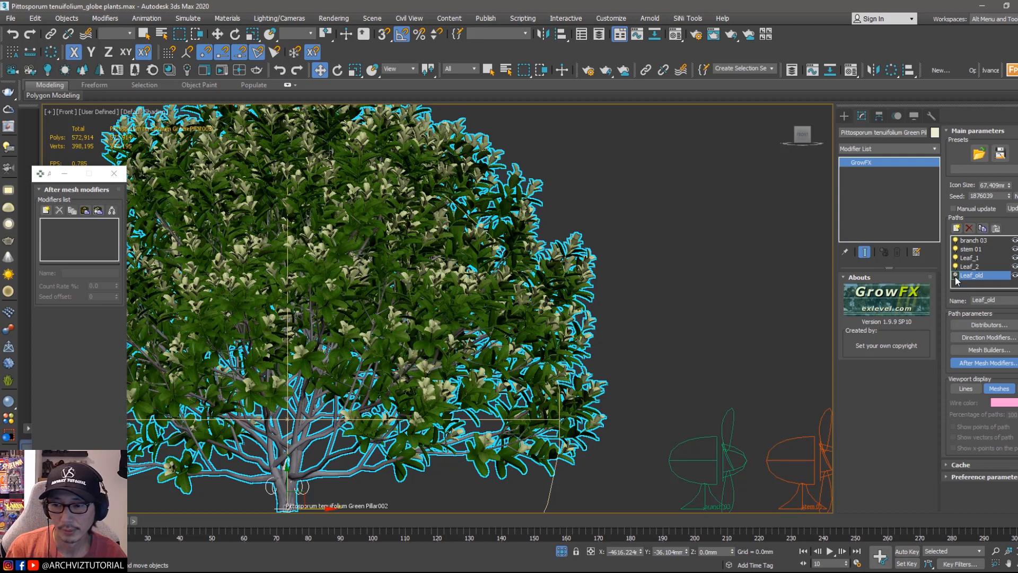
{"action": "left_click", "coordinate": [955, 276]}
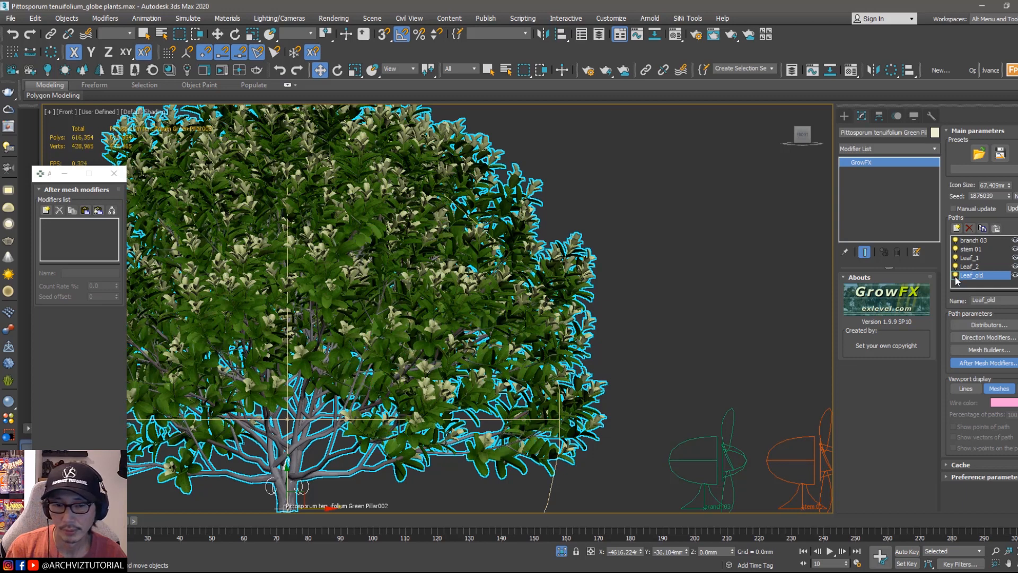
{"action": "left_click", "coordinate": [85, 211]}
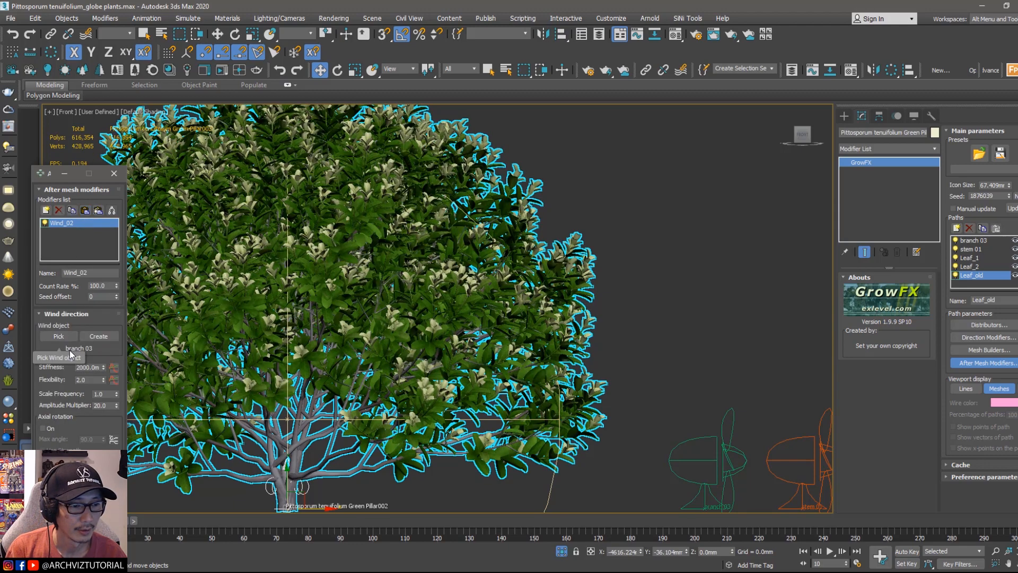
Step: Pick the leaf 01 wind object as the wind object for the Leaf_old path's wind modifier
{"action": "left_click", "coordinate": [58, 336]}
{"action": "scroll", "coordinate": [616, 365], "scroll_direction": "down", "scroll_amount": 4}
{"action": "scroll", "coordinate": [696, 388], "scroll_direction": "up", "scroll_amount": 6}
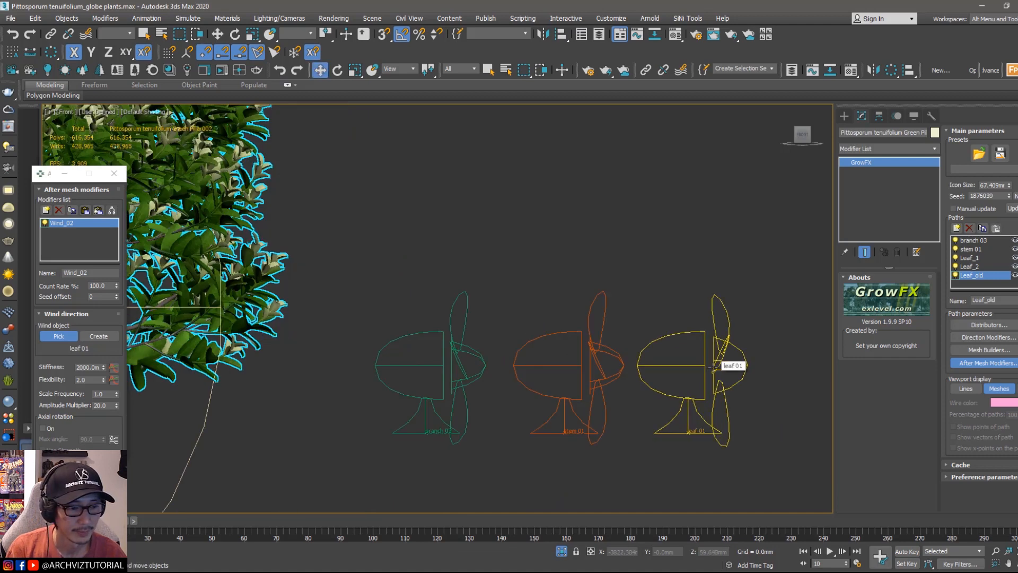
{"action": "left_click", "coordinate": [711, 366]}
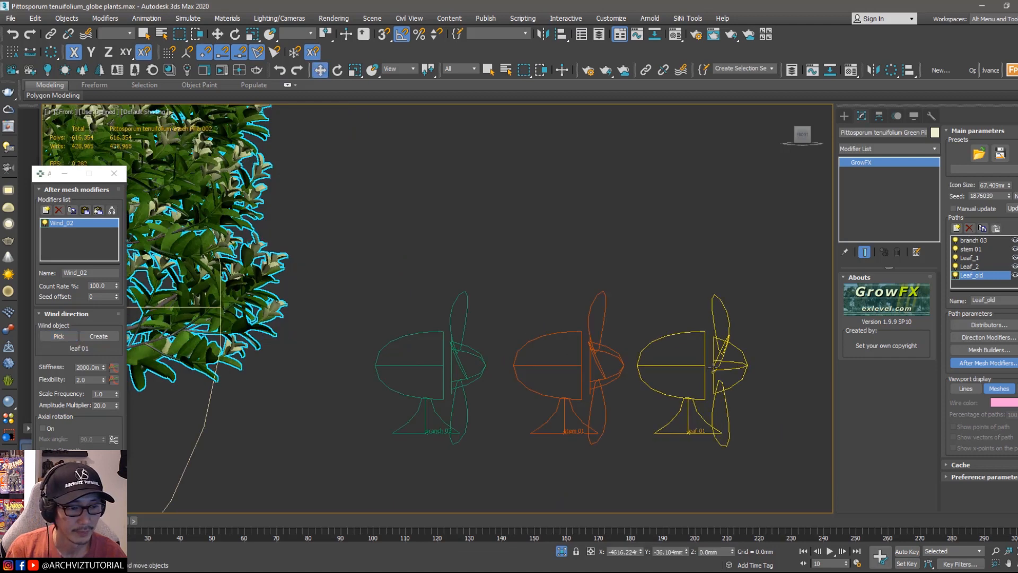
{"action": "right_click", "coordinate": [716, 216]}
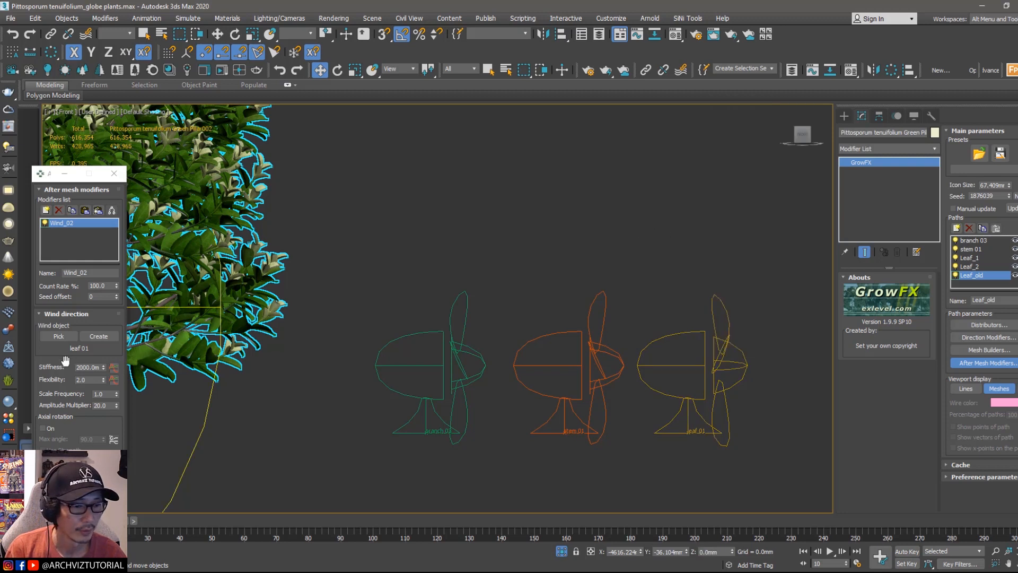
Step: Set the Leaf_old wind modifier's stiffness to 800 mm and its flexibility to 50
{"action": "scroll", "coordinate": [66, 361], "scroll_direction": "down", "scroll_amount": 1}
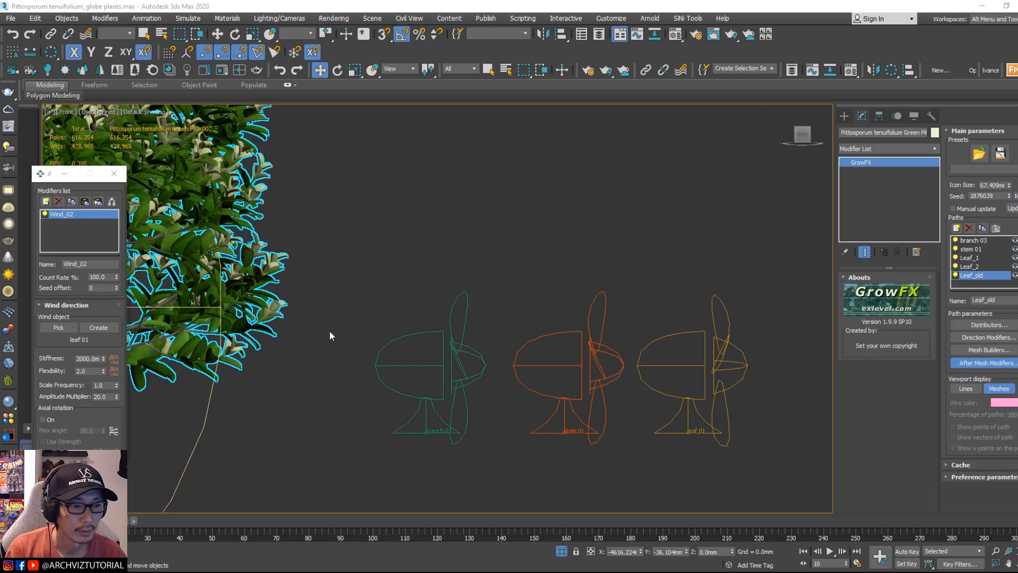
{"action": "middle_click_drag", "start_coordinate": [322, 332], "coordinate": [405, 335]}
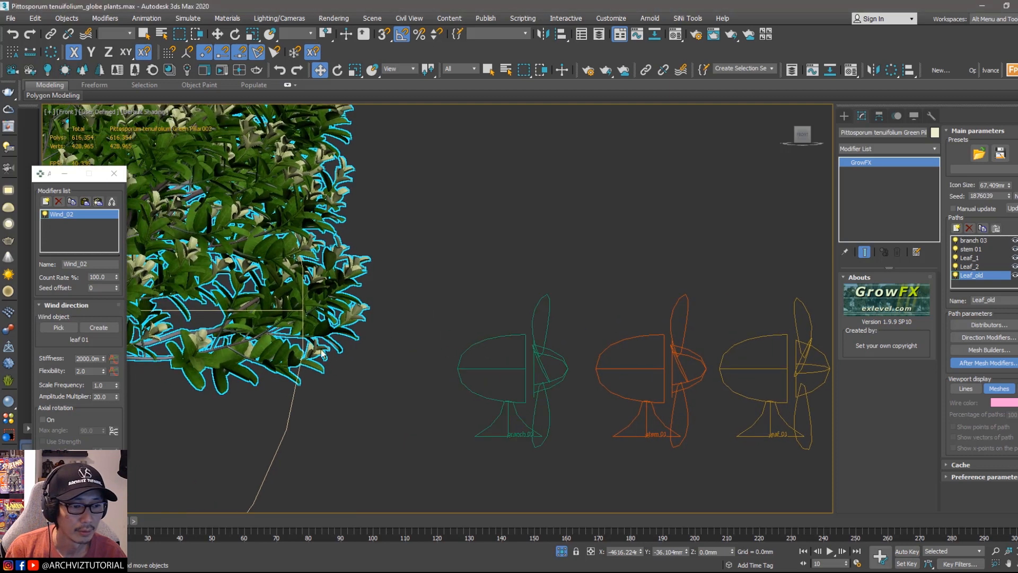
{"action": "left_click", "coordinate": [83, 359]}
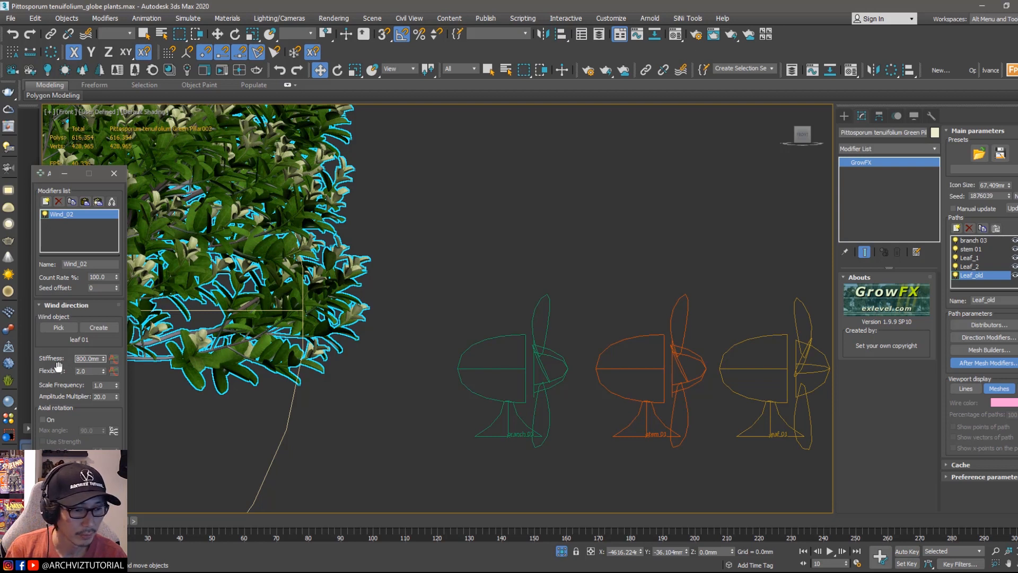
{"action": "type", "text": "800"}
{"action": "key", "text": "Return"}
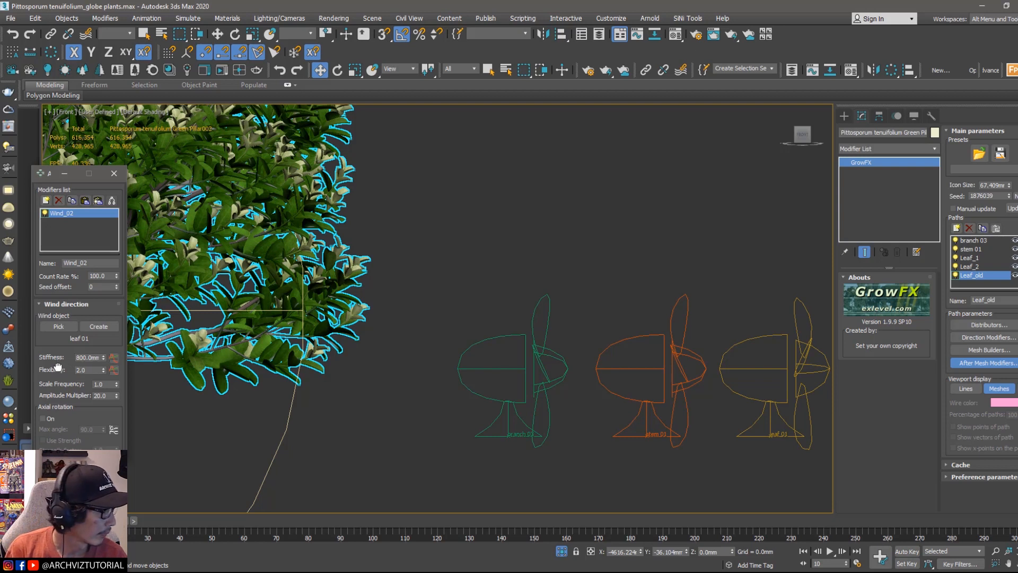
{"action": "left_click", "coordinate": [94, 374]}
{"action": "type", "text": "50"}
{"action": "key", "text": "Return"}
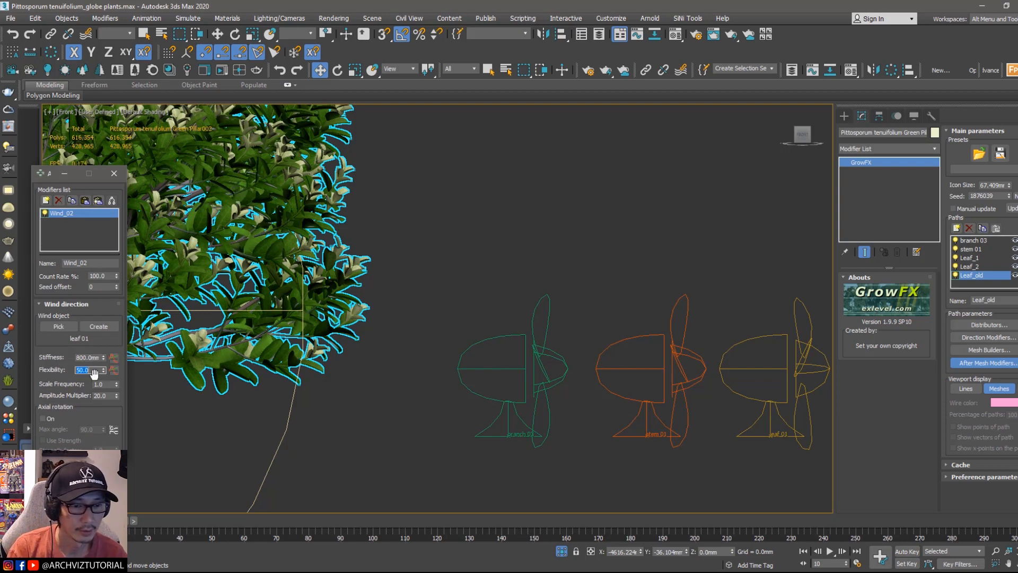
Step: Play the animation and inspect the leaves moving in the wind across the whole plant
{"action": "scroll", "coordinate": [378, 241], "scroll_direction": "down", "scroll_amount": 5}
{"action": "middle_click_drag", "start_coordinate": [378, 241], "coordinate": [537, 330]}
{"action": "scroll", "coordinate": [495, 230], "scroll_direction": "up", "scroll_amount": 5}
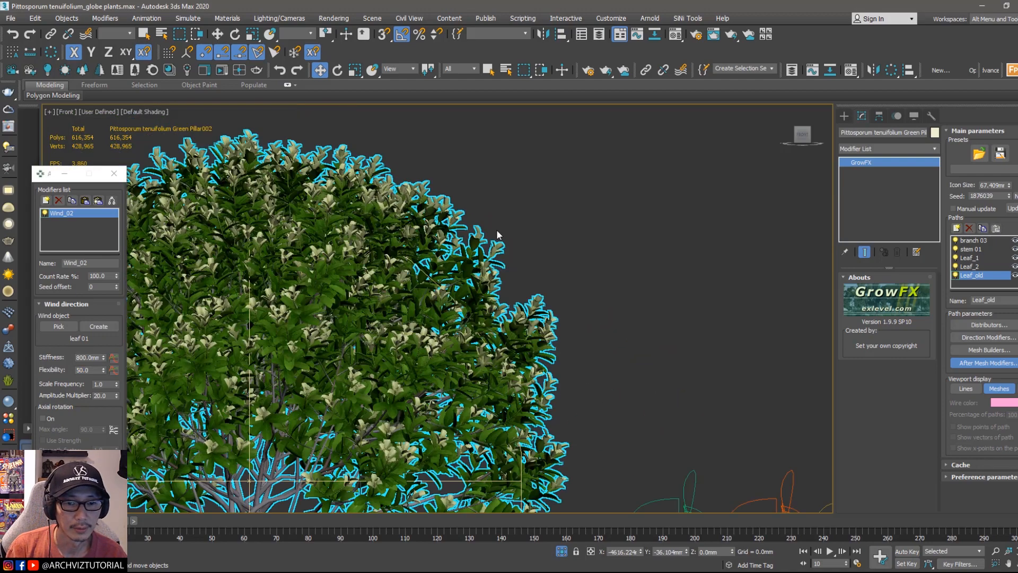
{"action": "middle_click_drag", "start_coordinate": [492, 234], "coordinate": [500, 256]}
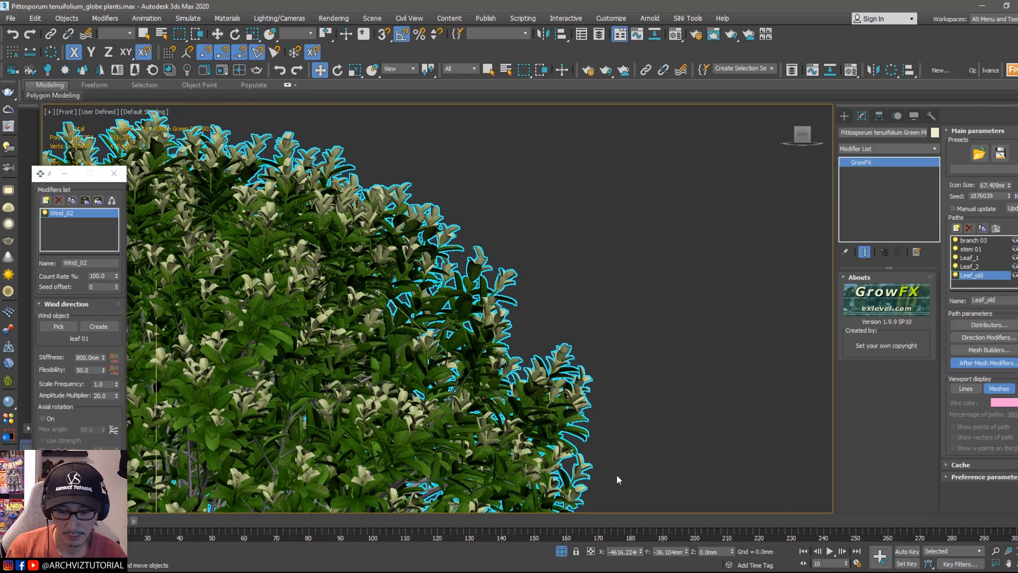
{"action": "left_click", "coordinate": [831, 552]}
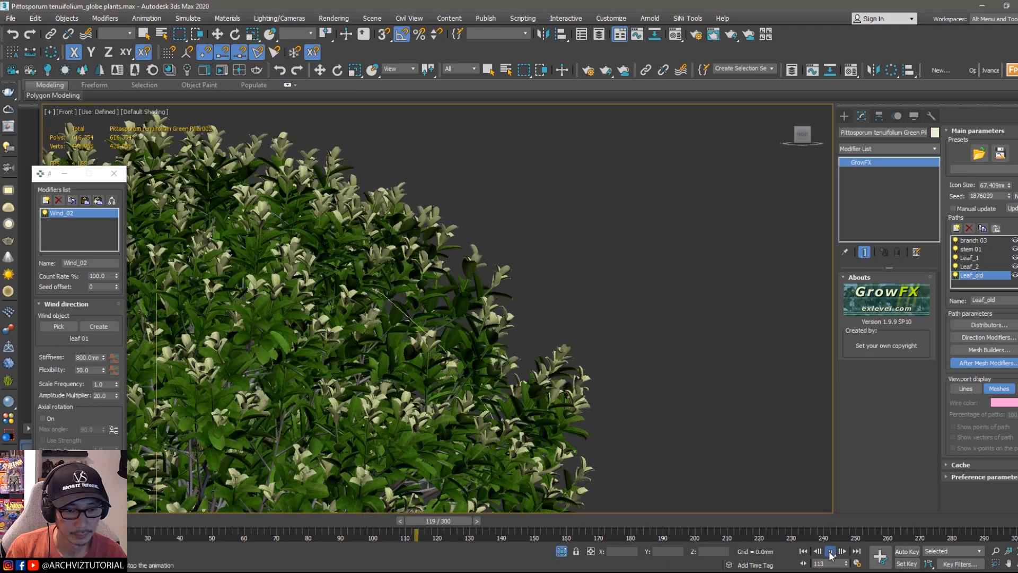
{"action": "scroll", "coordinate": [635, 396], "scroll_direction": "down", "scroll_amount": 3}
{"action": "scroll", "coordinate": [634, 396], "scroll_direction": "down", "scroll_amount": 3}
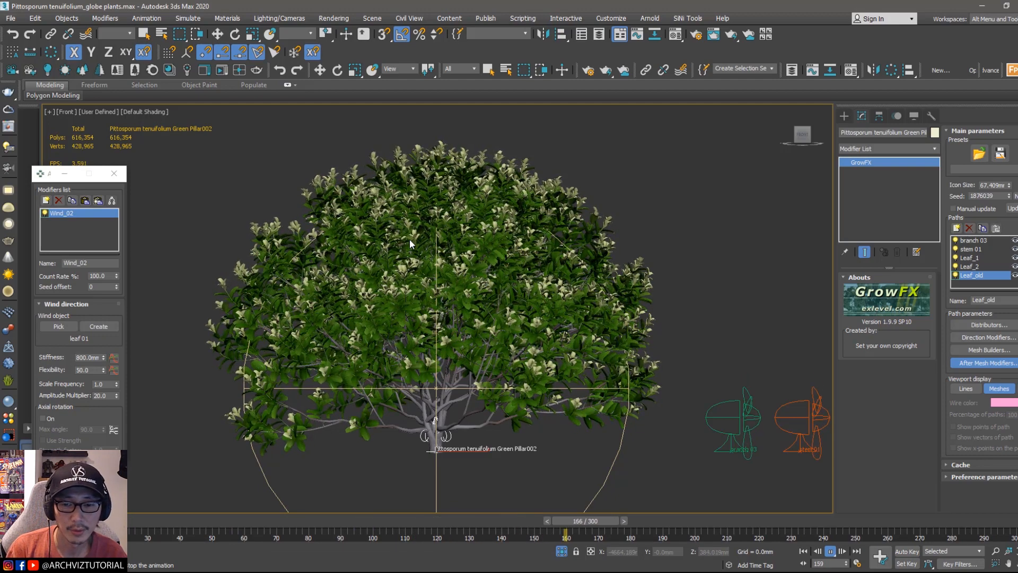
{"action": "middle_click_drag", "start_coordinate": [409, 246], "coordinate": [464, 276]}
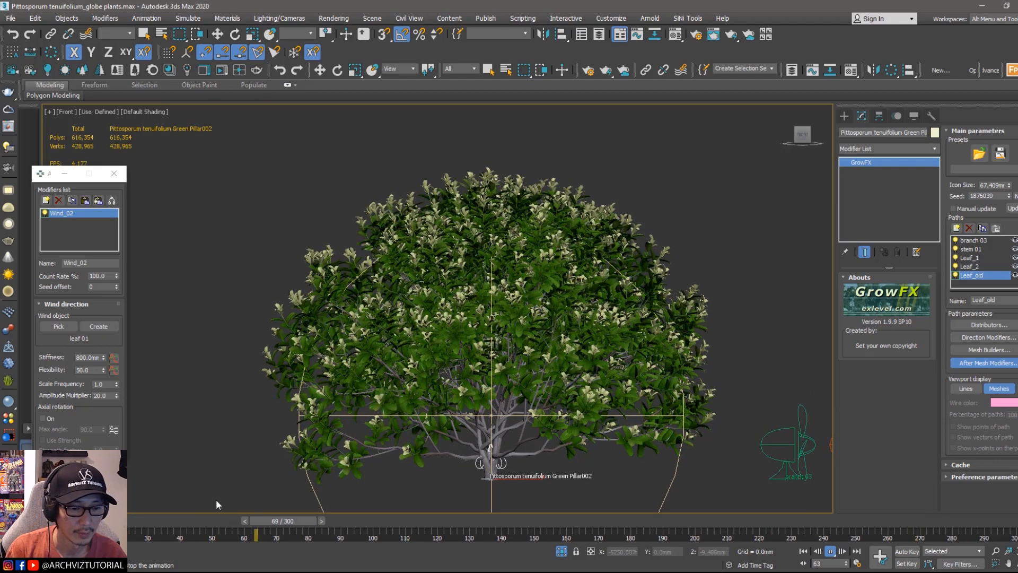
Step: Stop playback and create a viewport preview animation of the front view
{"action": "left_click", "coordinate": [307, 521]}
{"action": "left_click", "coordinate": [234, 413]}
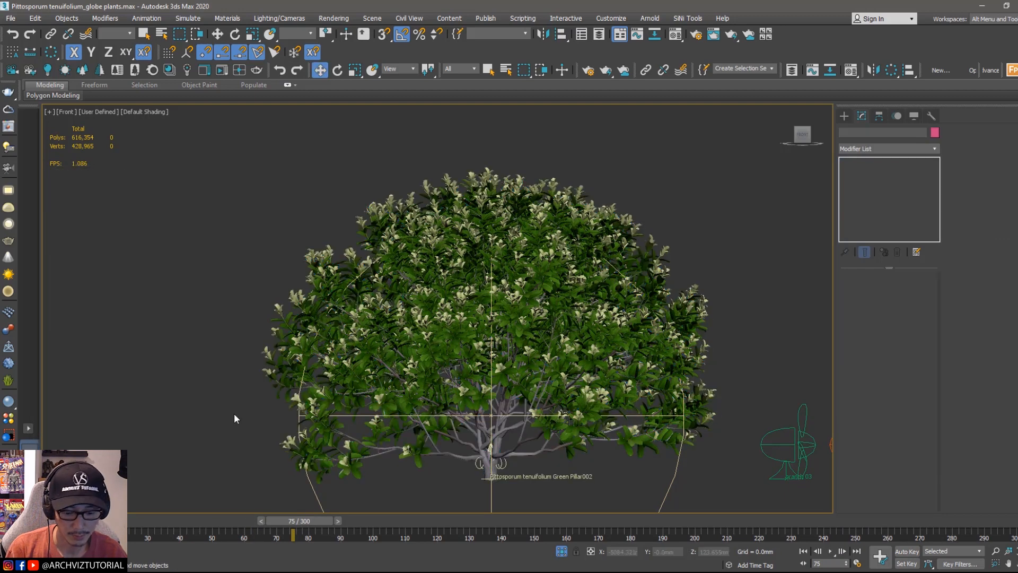
{"action": "key", "text": "shift+v"}
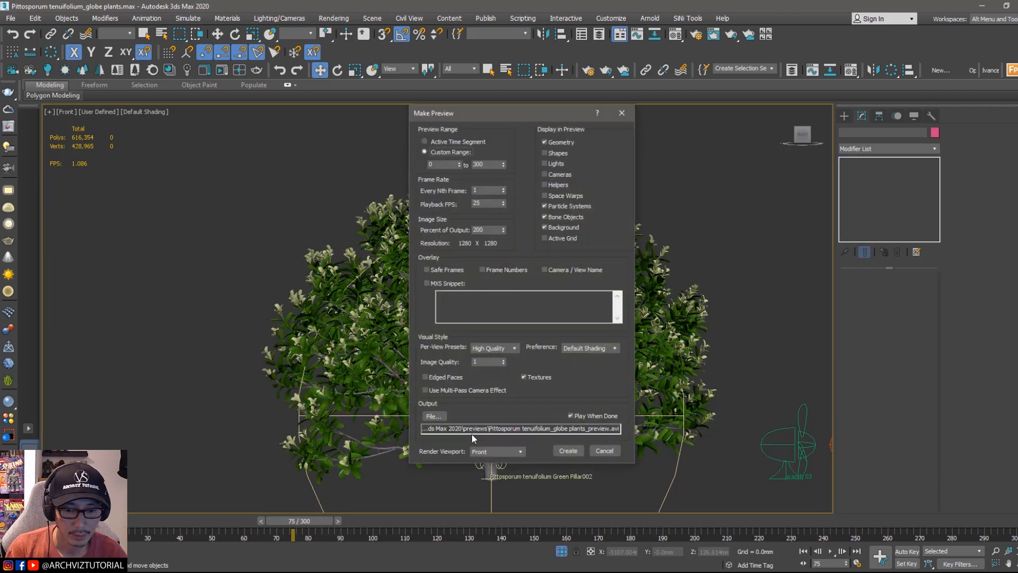
{"action": "left_click", "coordinate": [568, 450]}
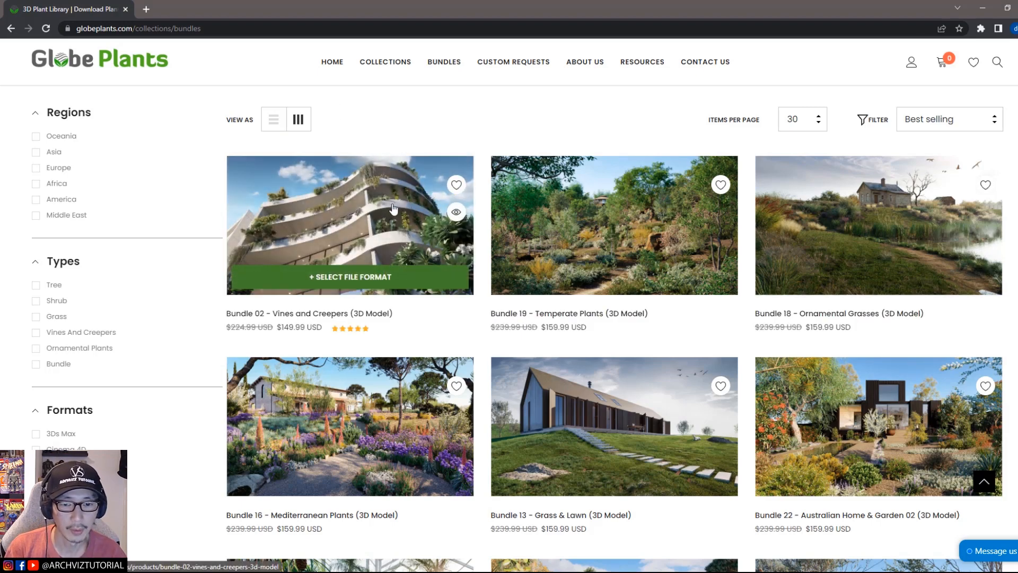
Step: Browse the Globe Plants bundles and read the Bundle 13 - Grass & Lawn product page, then minimize the browser
{"action": "scroll", "coordinate": [393, 208], "scroll_direction": "down", "scroll_amount": 4}
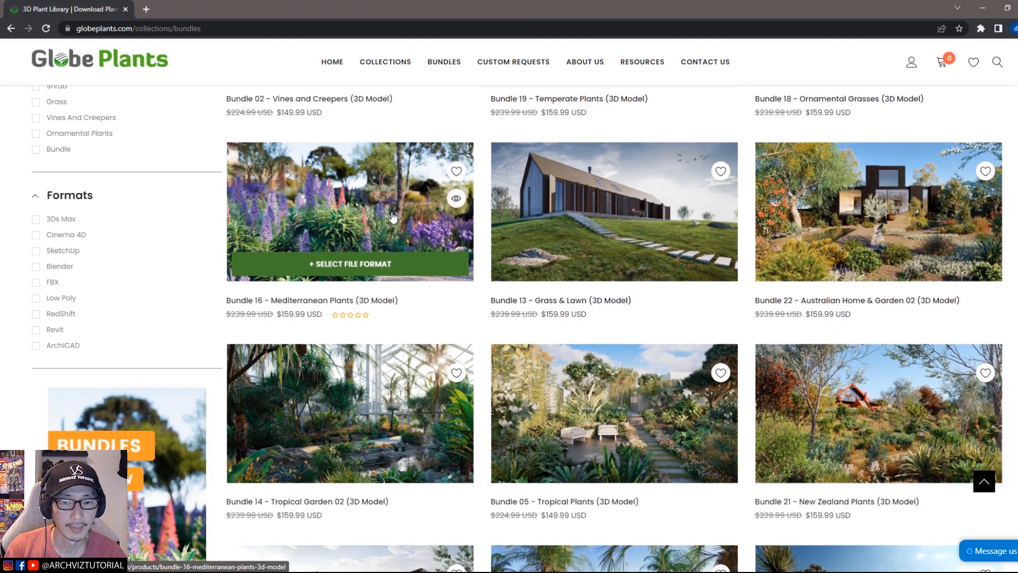
{"action": "left_click", "coordinate": [659, 219]}
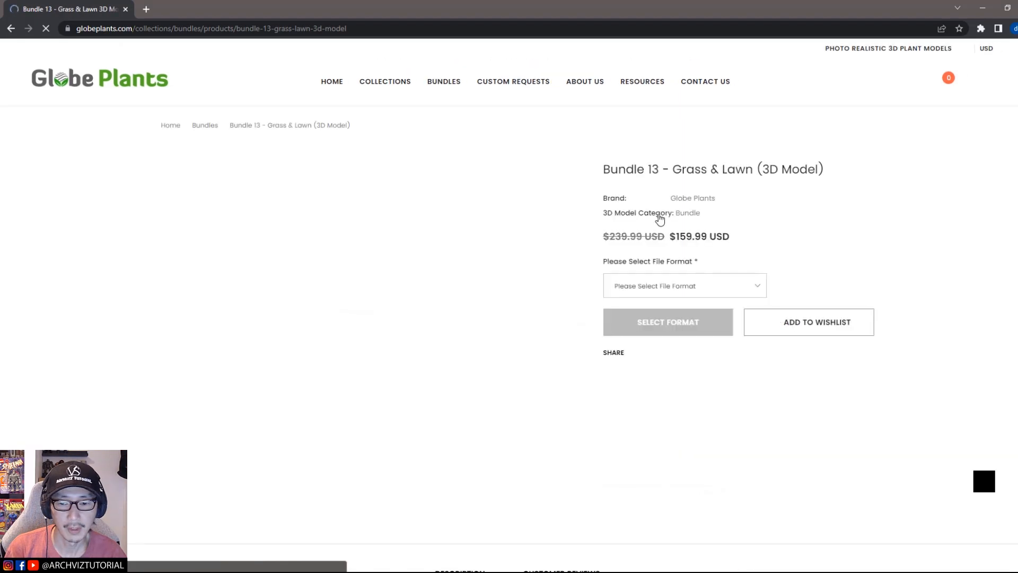
{"action": "scroll", "coordinate": [648, 218], "scroll_direction": "down", "scroll_amount": 2}
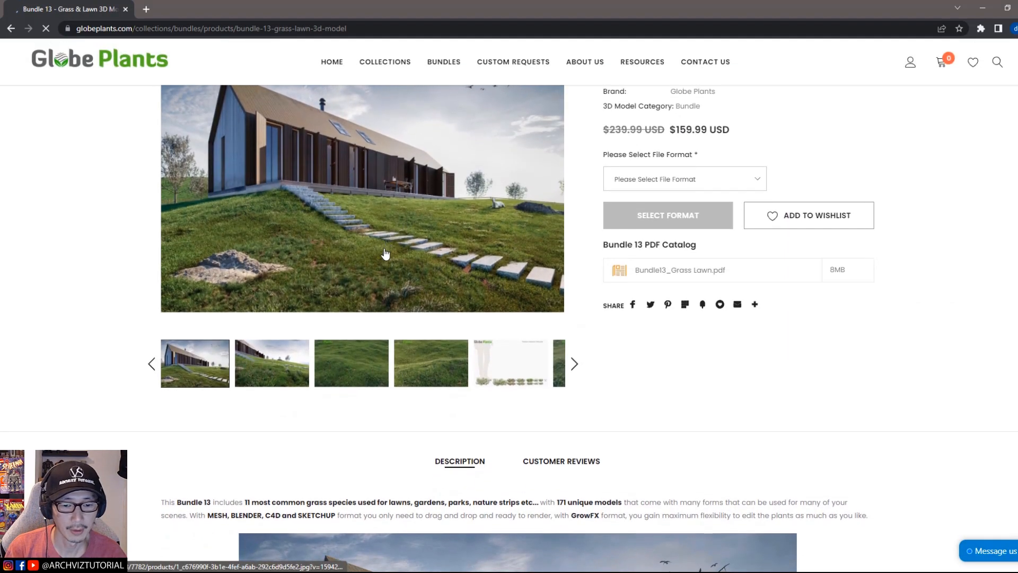
{"action": "scroll", "coordinate": [385, 254], "scroll_direction": "down", "scroll_amount": 5}
{"action": "scroll", "coordinate": [385, 254], "scroll_direction": "down", "scroll_amount": 4}
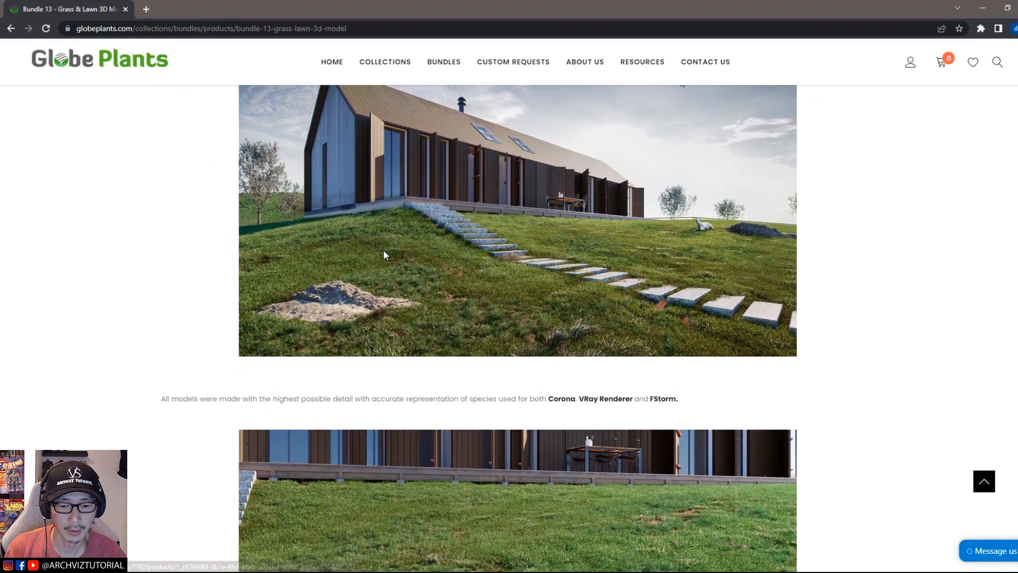
{"action": "scroll", "coordinate": [384, 251], "scroll_direction": "down", "scroll_amount": 10}
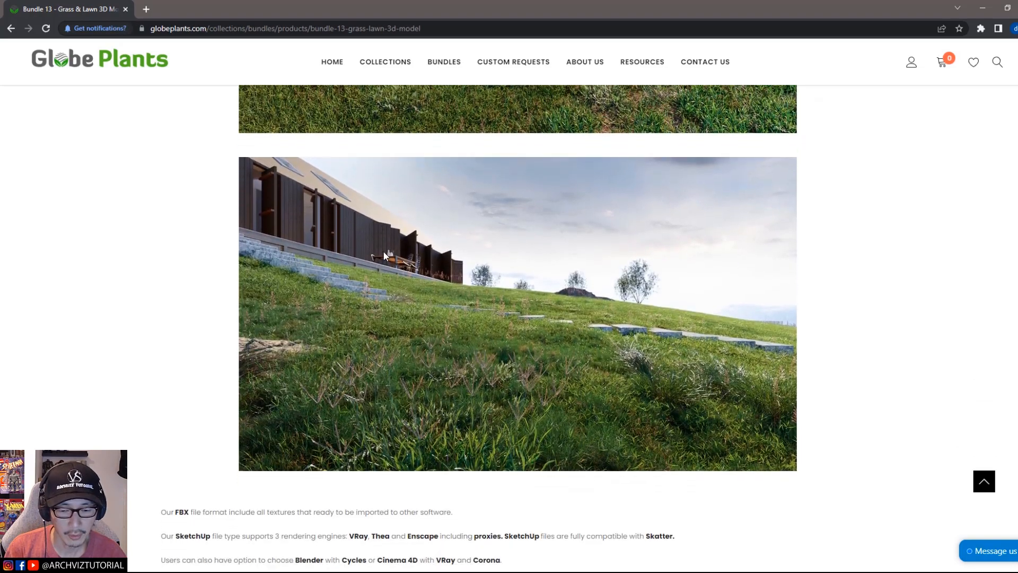
{"action": "scroll", "coordinate": [384, 251], "scroll_direction": "down", "scroll_amount": 4}
{"action": "scroll", "coordinate": [384, 253], "scroll_direction": "up", "scroll_amount": 15}
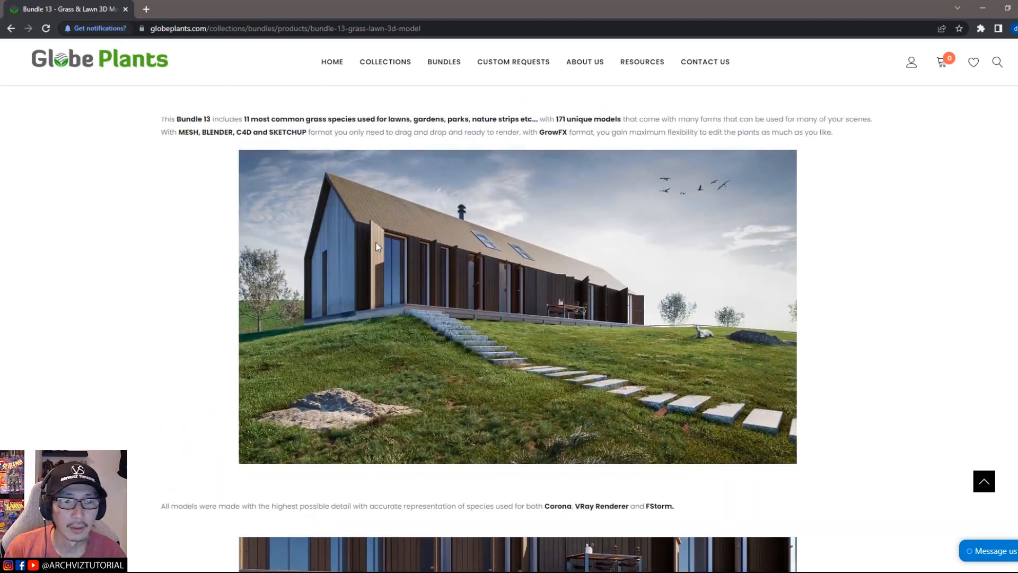
{"action": "scroll", "coordinate": [377, 247], "scroll_direction": "up", "scroll_amount": 6}
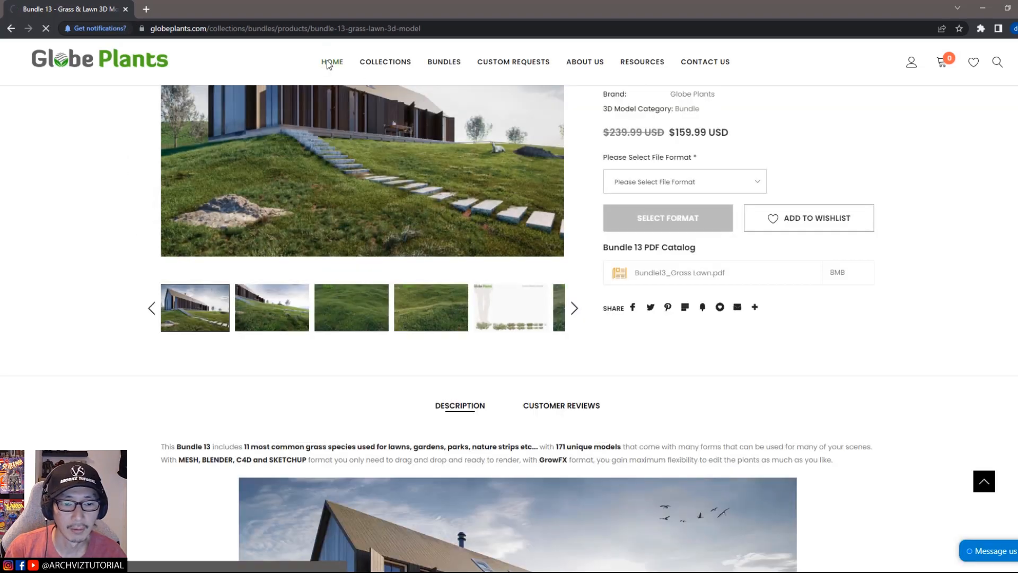
{"action": "scroll", "coordinate": [522, 256], "scroll_direction": "down", "scroll_amount": 2}
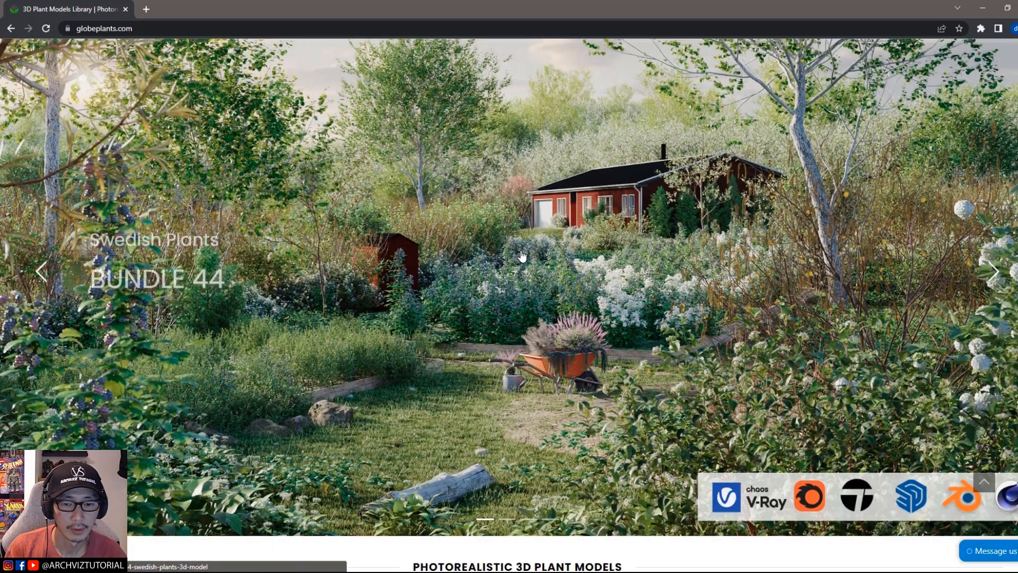
{"action": "scroll", "coordinate": [522, 256], "scroll_direction": "down", "scroll_amount": 7}
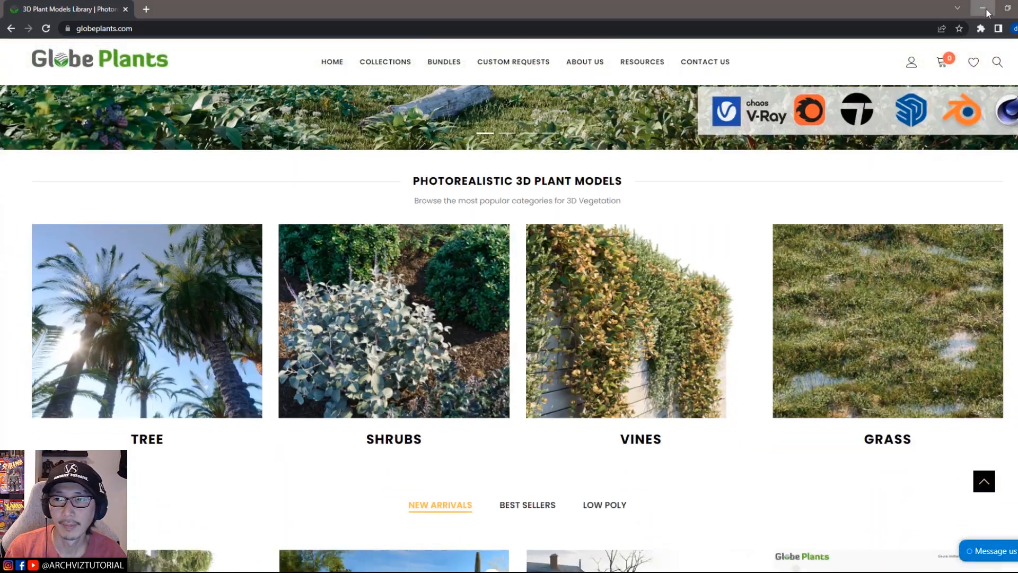
{"action": "left_click", "coordinate": [984, 9]}
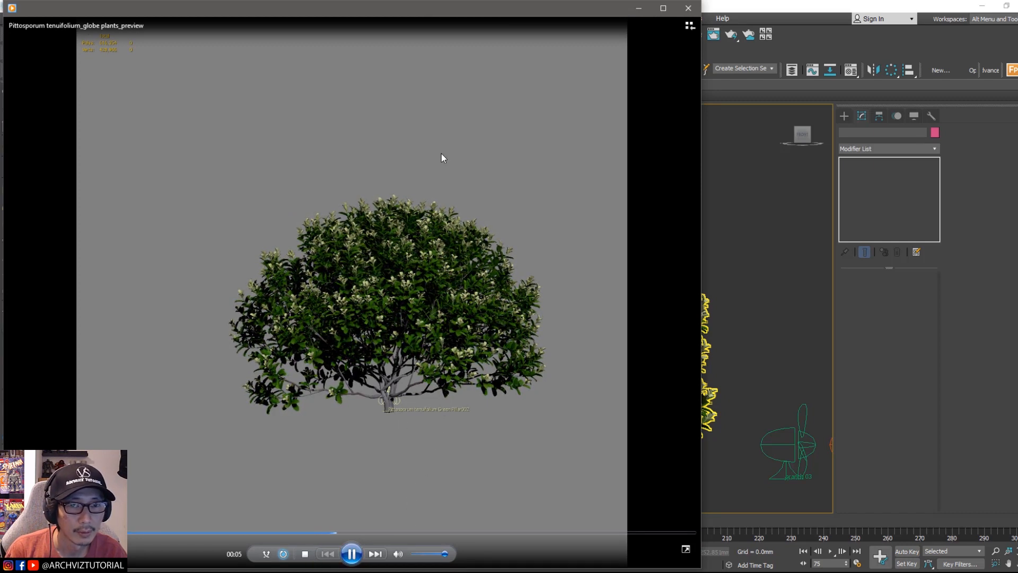
Step: Review the preview playback of the wind-animated plant and close the player
{"action": "left_click_drag", "start_coordinate": [495, 7], "coordinate": [628, 21]}
{"action": "left_click", "coordinate": [795, 23]}
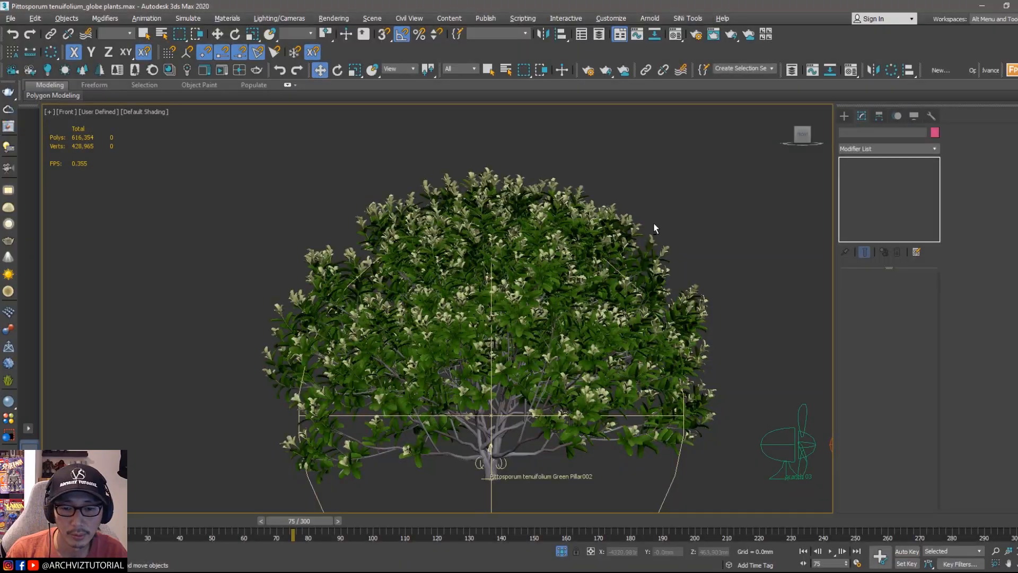
Step: Switch to a perspective view and clone the plant as one copy, moving it beside the original
{"action": "mouse_move", "coordinate": [654, 224]}
{"action": "middle_mouse_down", "text": "alt"}
{"action": "mouse_move", "coordinate": [637, 317]}
{"action": "mouse_move", "coordinate": [638, 177]}
{"action": "mouse_move", "coordinate": [618, 237]}
{"action": "middle_mouse_up", "text": "alt"}
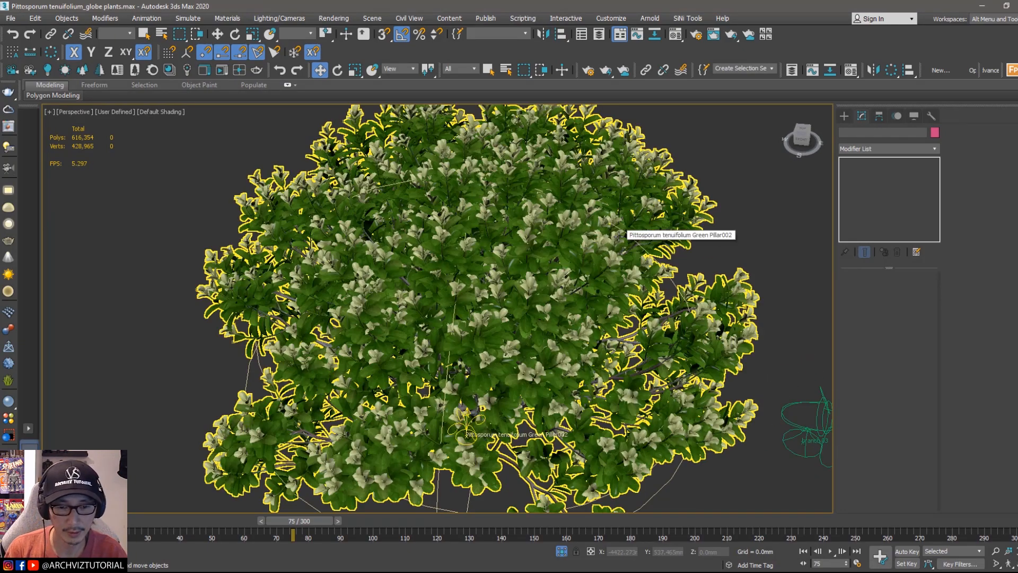
{"action": "key", "text": "p"}
{"action": "scroll", "coordinate": [598, 256], "scroll_direction": "up", "scroll_amount": 3}
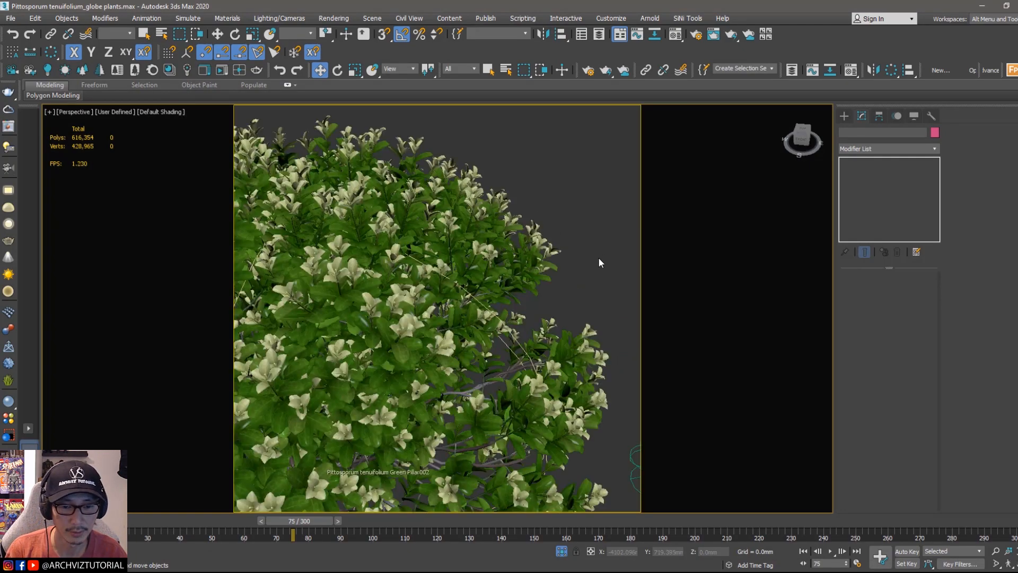
{"action": "scroll", "coordinate": [594, 254], "scroll_direction": "down", "scroll_amount": 3}
{"action": "left_click", "coordinate": [491, 258]}
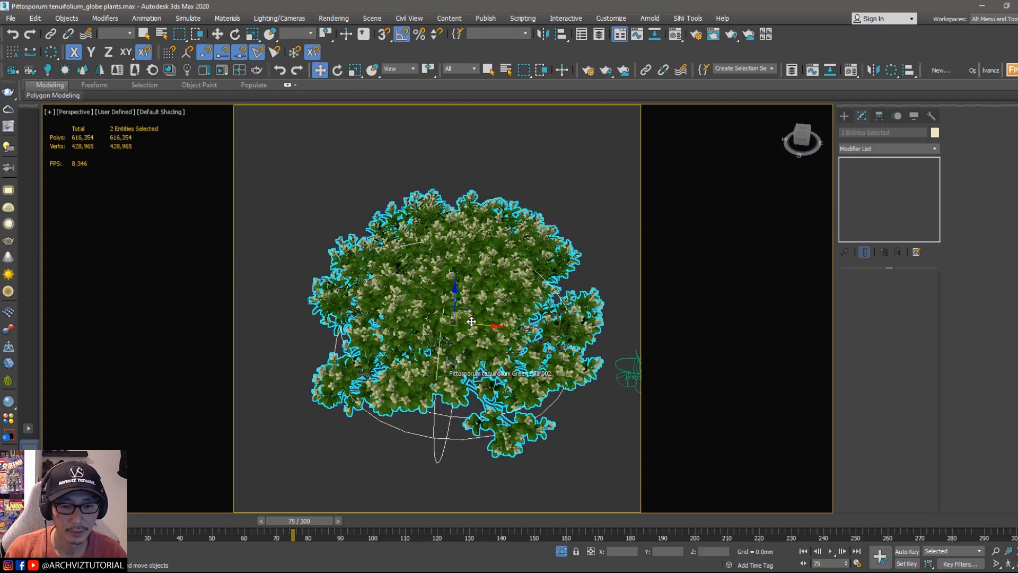
{"action": "middle_click_drag", "start_coordinate": [472, 297], "coordinate": [472, 319], "text": "alt"}
{"action": "left_click_drag", "start_coordinate": [475, 316], "coordinate": [559, 174], "text": "shift"}
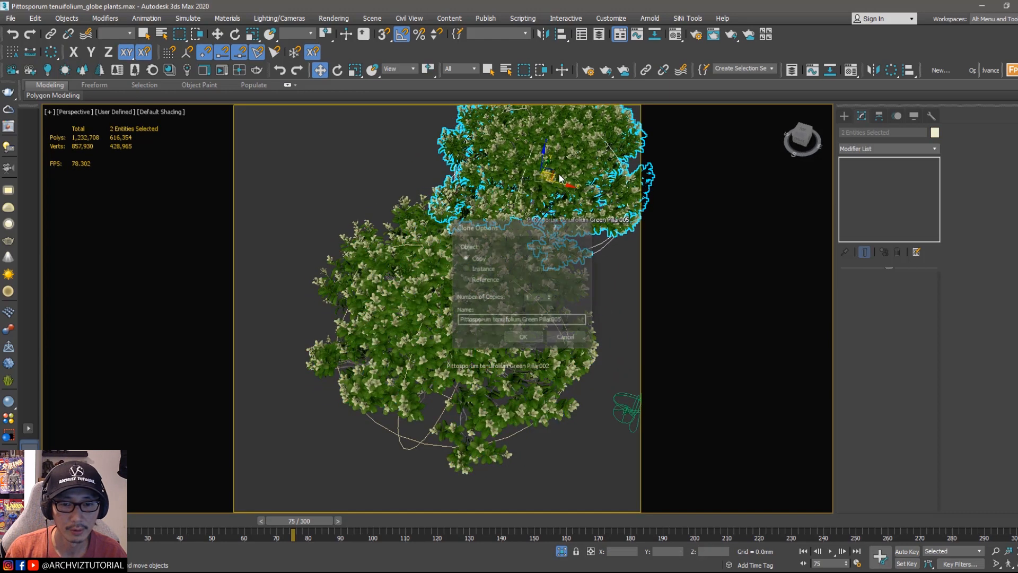
{"action": "left_click", "coordinate": [524, 336]}
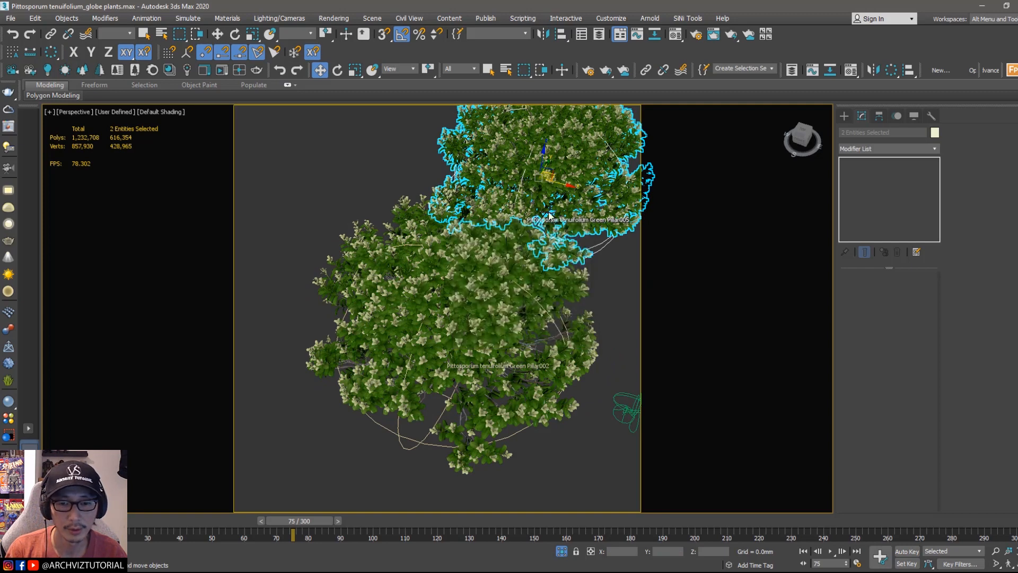
Step: Reposition the copied plant and generate a new random seed for it
{"action": "middle_click_drag", "start_coordinate": [504, 253], "coordinate": [505, 248], "text": "alt"}
{"action": "middle_click_drag", "start_coordinate": [506, 247], "coordinate": [491, 273]}
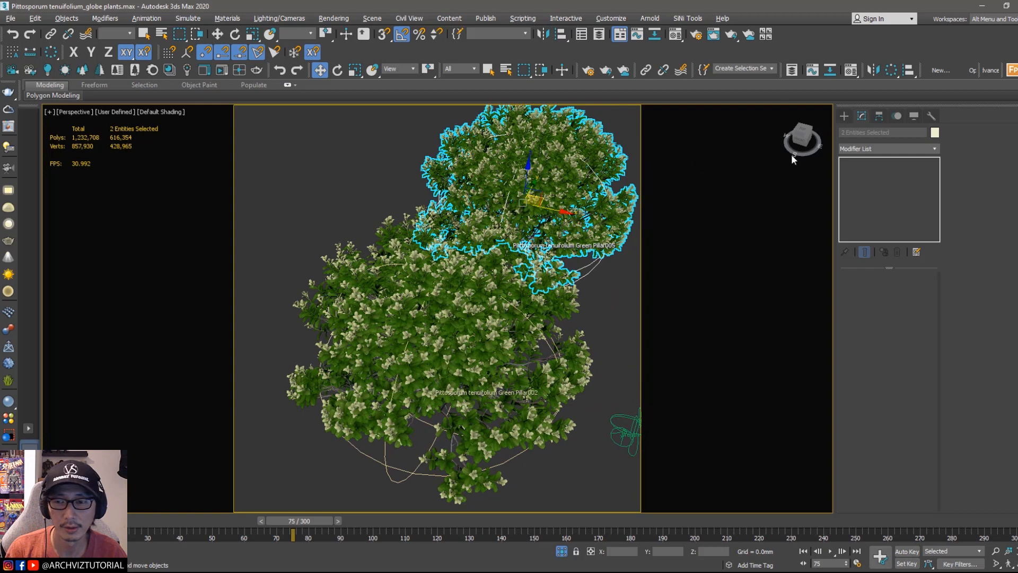
{"action": "left_click", "coordinate": [613, 122]}
{"action": "left_click", "coordinate": [559, 173]}
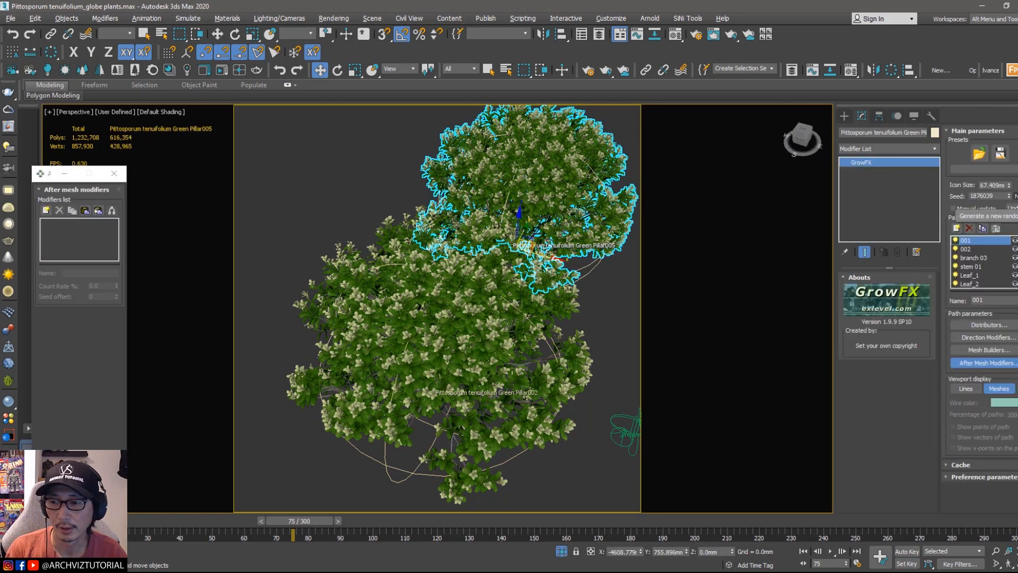
{"action": "left_click", "coordinate": [1015, 196]}
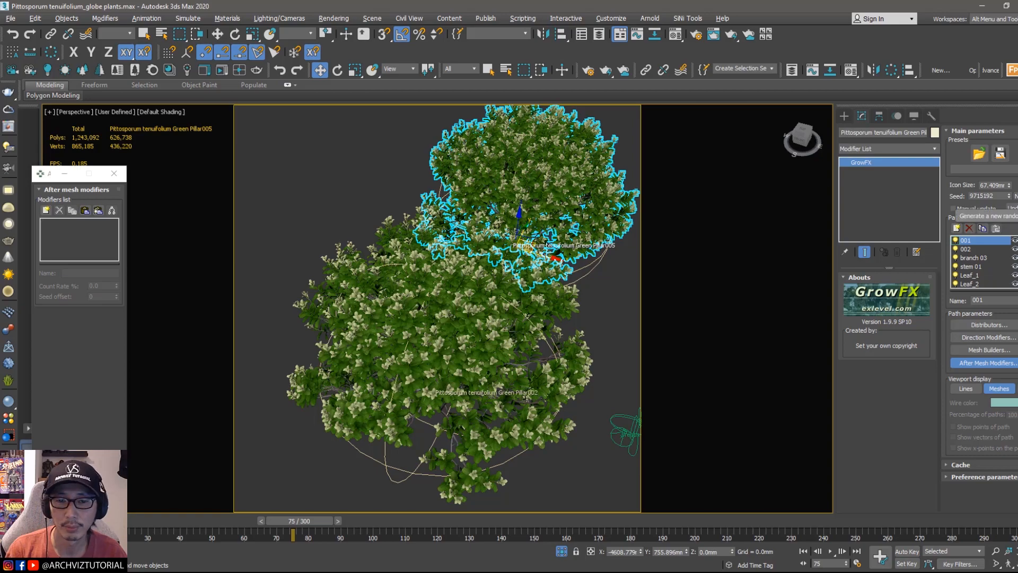
Step: Generate further random seeds for the copied plant while checking its shape from several angles
{"action": "middle_click_drag", "start_coordinate": [550, 275], "coordinate": [550, 239], "text": "alt"}
{"action": "middle_click_drag", "start_coordinate": [488, 254], "coordinate": [523, 331], "text": "alt"}
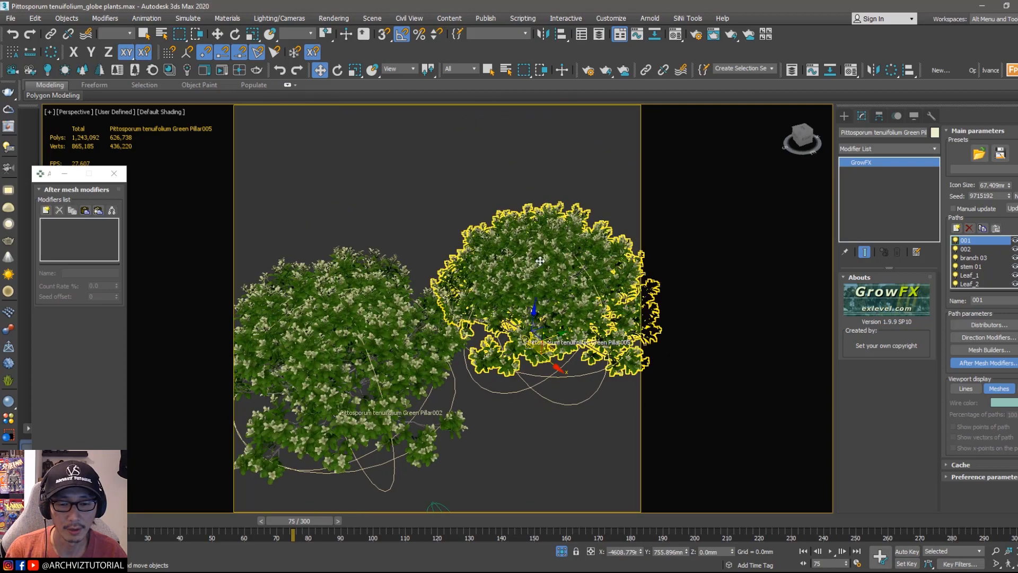
{"action": "middle_click_drag", "start_coordinate": [548, 298], "coordinate": [535, 279]}
{"action": "middle_click_drag", "start_coordinate": [536, 278], "coordinate": [510, 277], "text": "alt"}
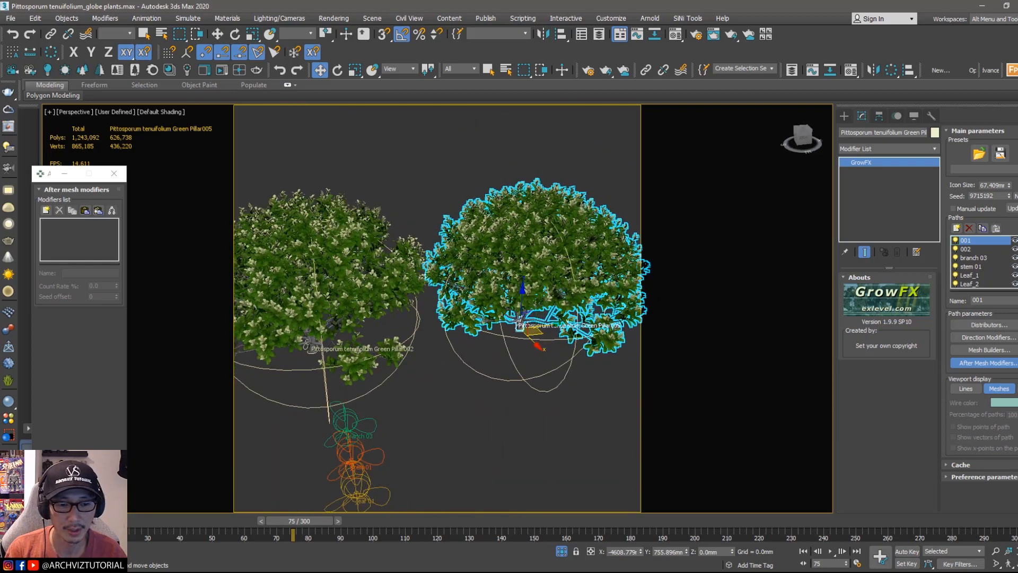
{"action": "left_click", "coordinate": [1016, 196]}
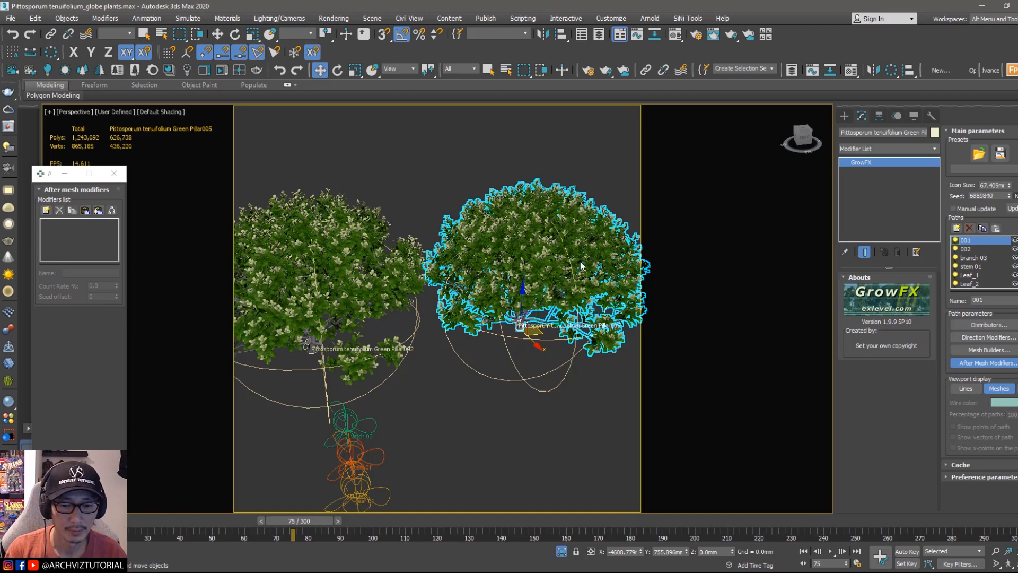
{"action": "middle_click_drag", "start_coordinate": [582, 265], "coordinate": [364, 353], "text": "alt"}
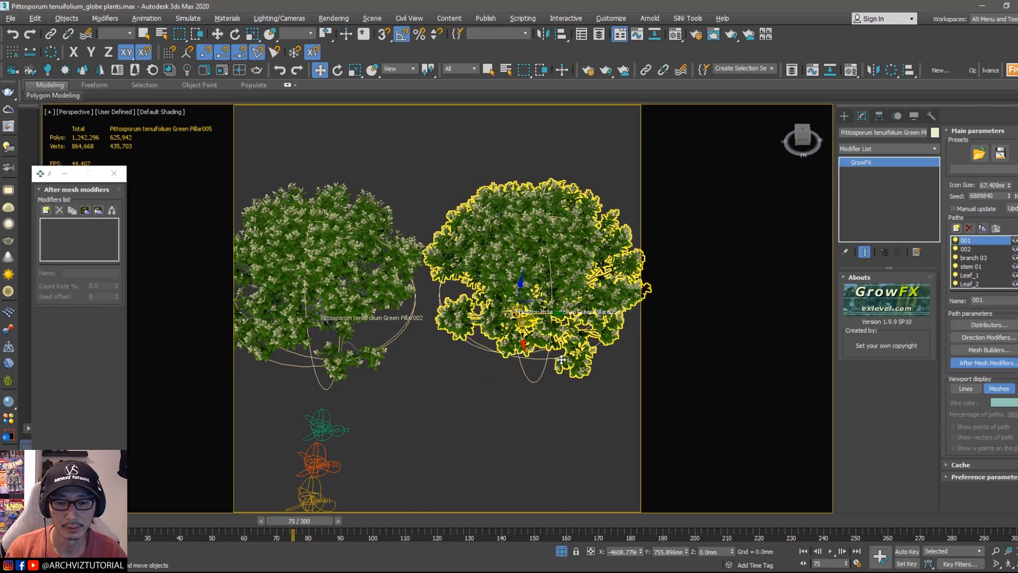
{"action": "middle_click_drag", "start_coordinate": [581, 364], "coordinate": [568, 317], "text": "alt"}
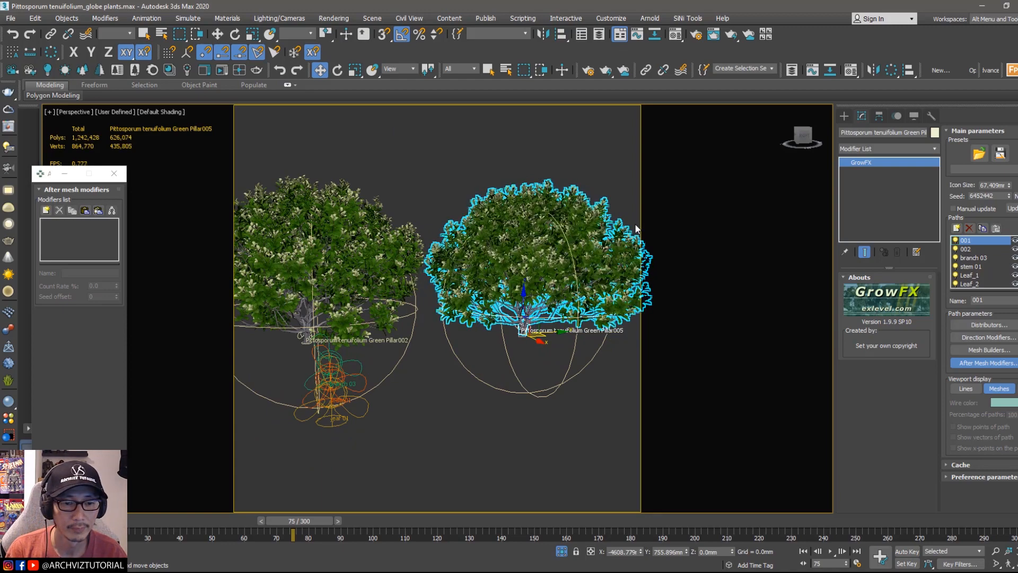
{"action": "middle_click_drag", "start_coordinate": [593, 261], "coordinate": [552, 292], "text": "alt"}
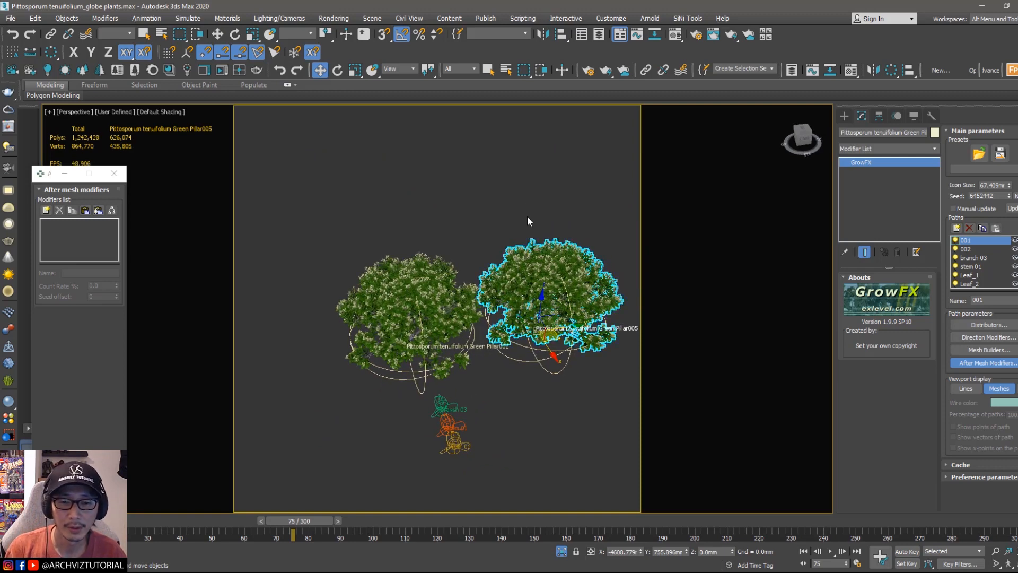
{"action": "middle_click_drag", "start_coordinate": [553, 322], "coordinate": [565, 249], "text": "alt"}
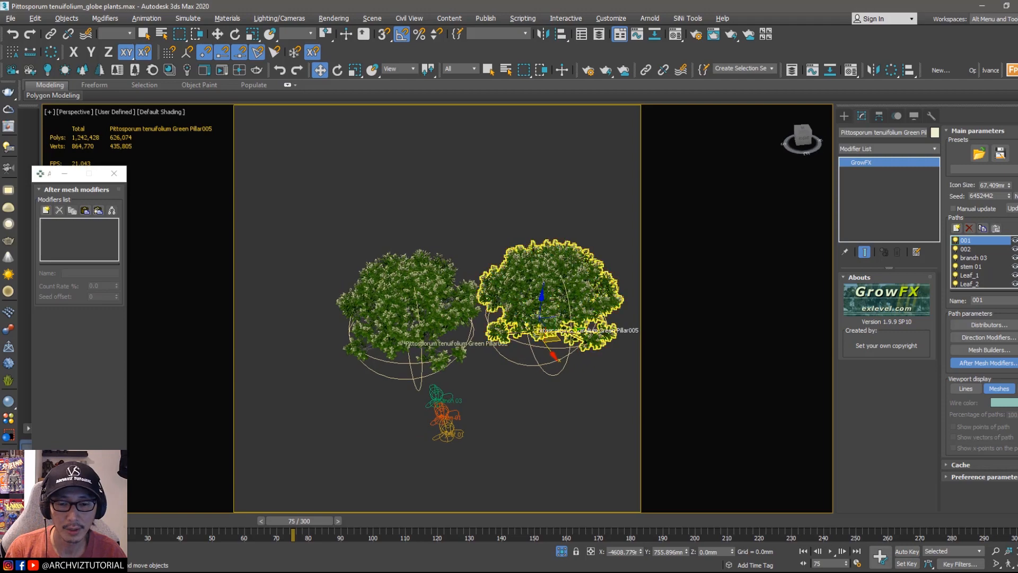
Step: Select the original plant and clone it again as a third copy beside it
{"action": "left_click", "coordinate": [530, 263], "text": "ctrl"}
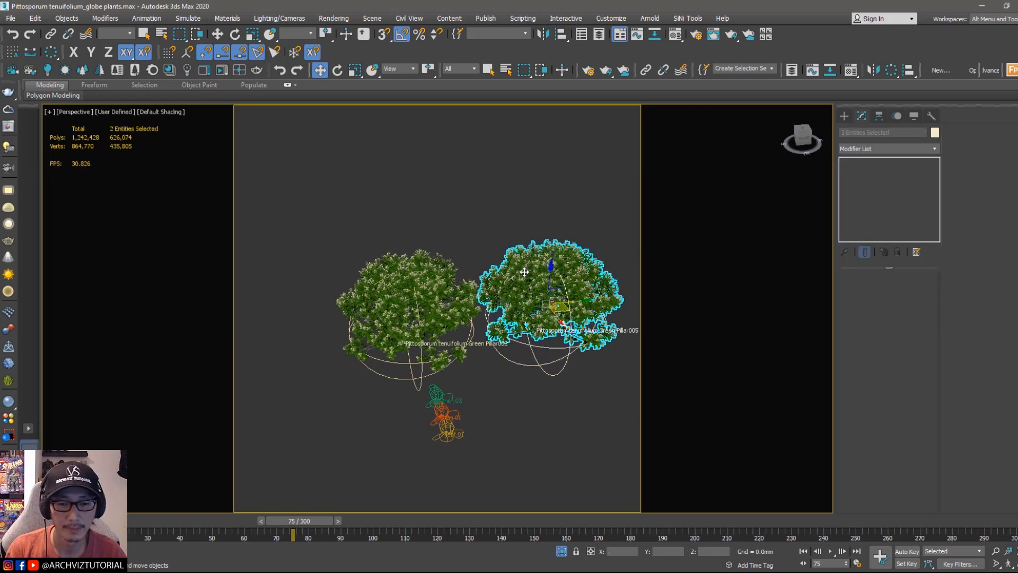
{"action": "scroll", "coordinate": [524, 272], "scroll_direction": "up", "scroll_amount": 3}
{"action": "middle_click_drag", "start_coordinate": [524, 272], "coordinate": [496, 261], "text": "alt"}
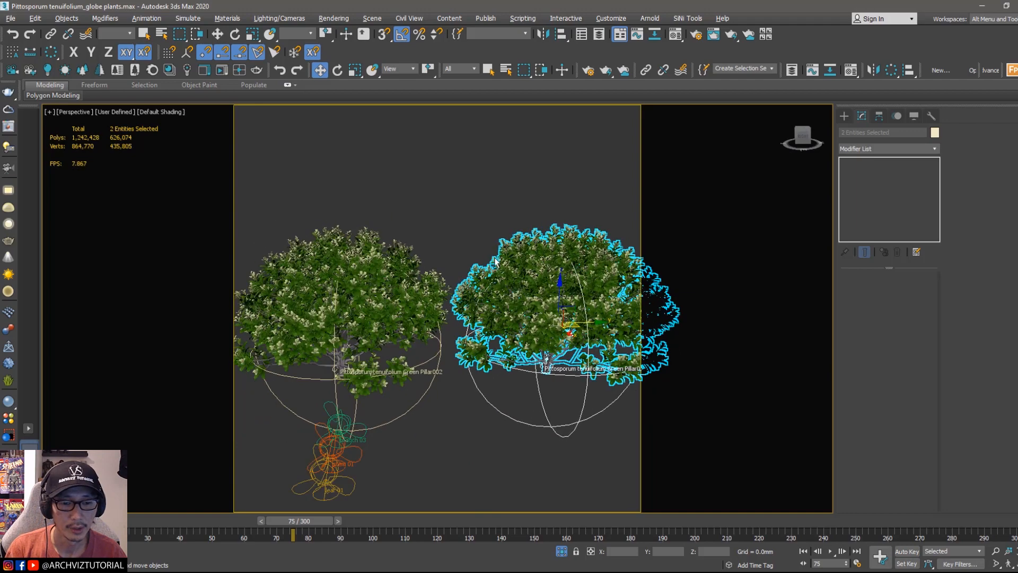
{"action": "left_click_drag", "start_coordinate": [370, 177], "coordinate": [366, 287]}
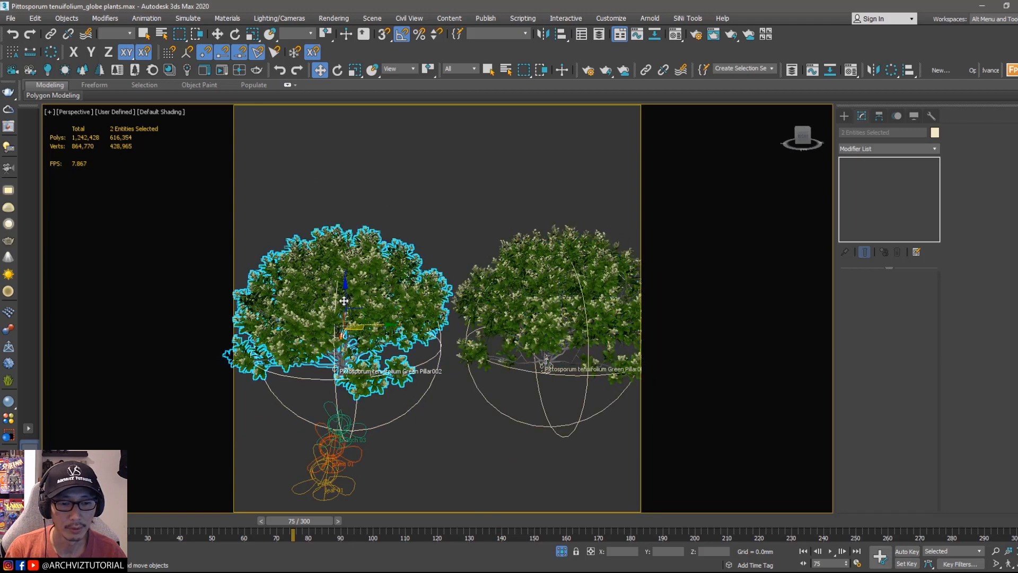
{"action": "middle_click_drag", "start_coordinate": [371, 295], "coordinate": [373, 324], "text": "alt"}
{"action": "scroll", "coordinate": [387, 328], "scroll_direction": "down", "scroll_amount": 4}
{"action": "left_click_drag", "start_coordinate": [388, 328], "coordinate": [393, 340], "text": "shift"}
{"action": "left_click", "coordinate": [523, 338]}
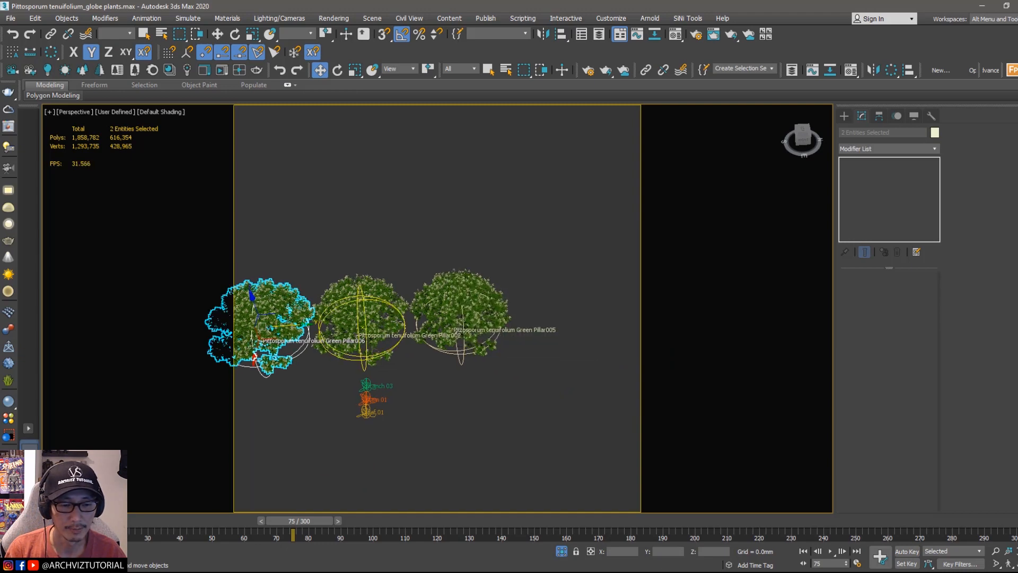
Step: Move the third plant into line with the other two and select it
{"action": "middle_click_drag", "start_coordinate": [291, 369], "coordinate": [424, 375]}
{"action": "left_click", "coordinate": [430, 393]}
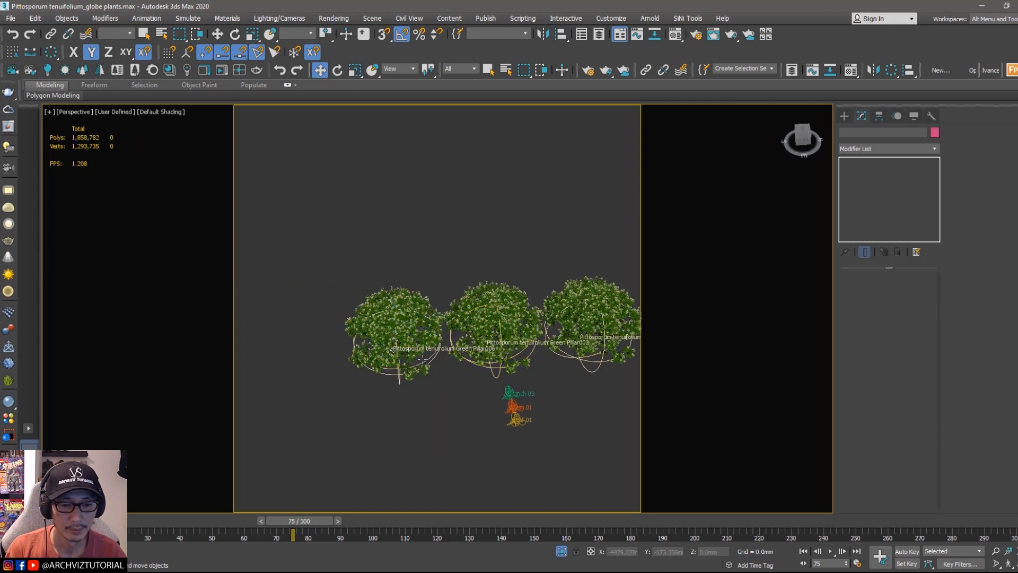
{"action": "scroll", "coordinate": [440, 366], "scroll_direction": "up", "scroll_amount": 4}
{"action": "middle_click_drag", "start_coordinate": [443, 363], "coordinate": [403, 360], "text": "alt"}
{"action": "left_click", "coordinate": [399, 361]}
{"action": "scroll", "coordinate": [416, 356], "scroll_direction": "down", "scroll_amount": 2}
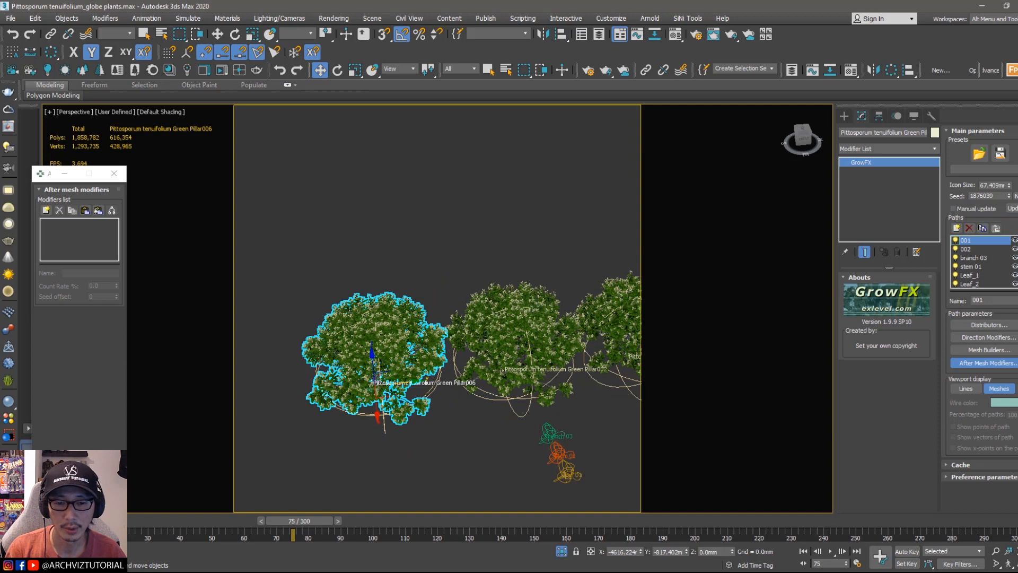
Step: Generate new random seeds for the third plant while orbiting the view to check its shape
{"action": "left_click", "coordinate": [1015, 195]}
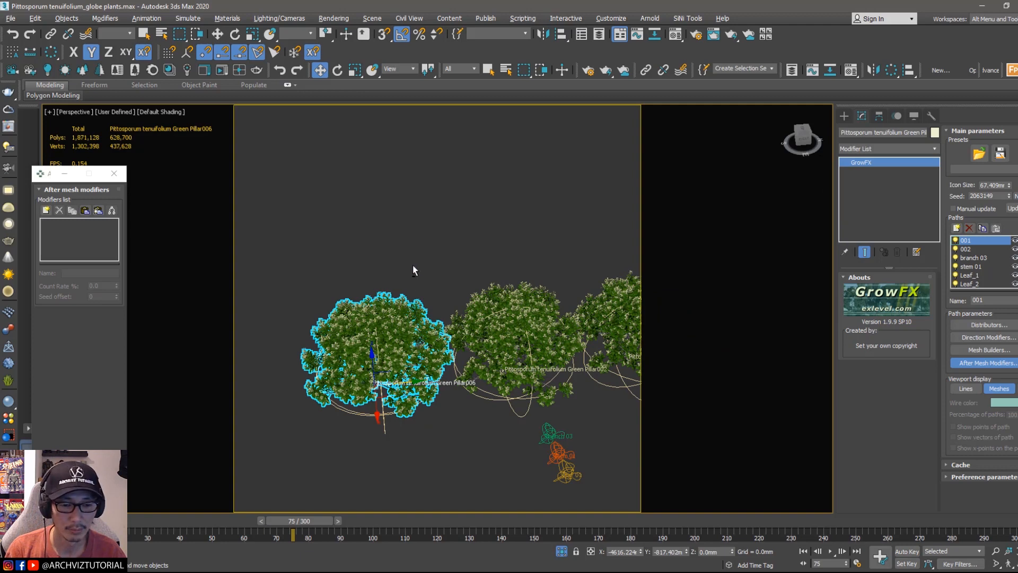
{"action": "middle_click_drag", "start_coordinate": [413, 267], "coordinate": [437, 304], "text": "alt"}
{"action": "left_click", "coordinate": [1015, 196]}
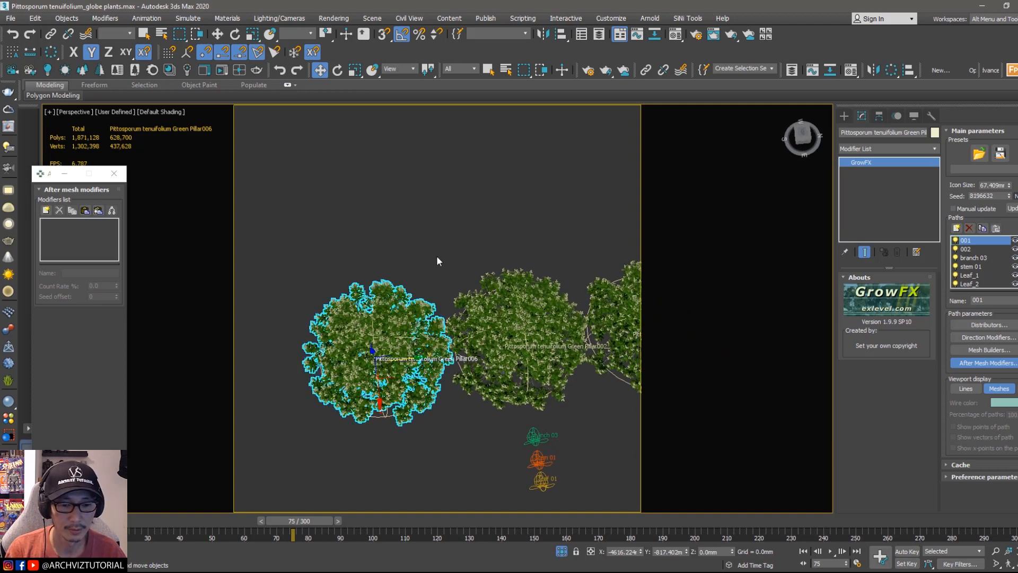
Step: Select the third plant and move it so it overlaps behind the other two plants as a cluster
{"action": "left_click_drag", "start_coordinate": [416, 249], "coordinate": [339, 390]}
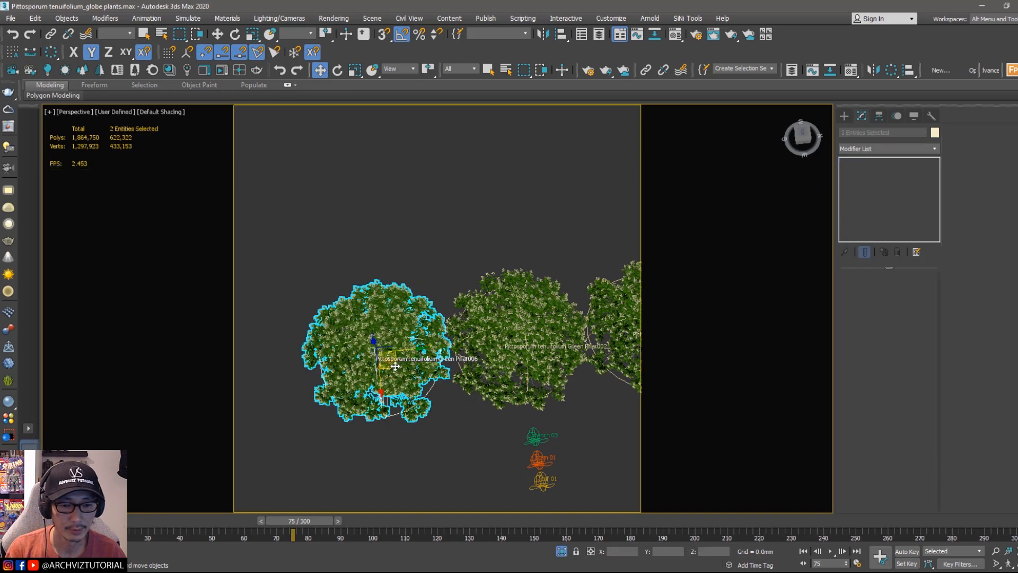
{"action": "key", "text": "F8"}
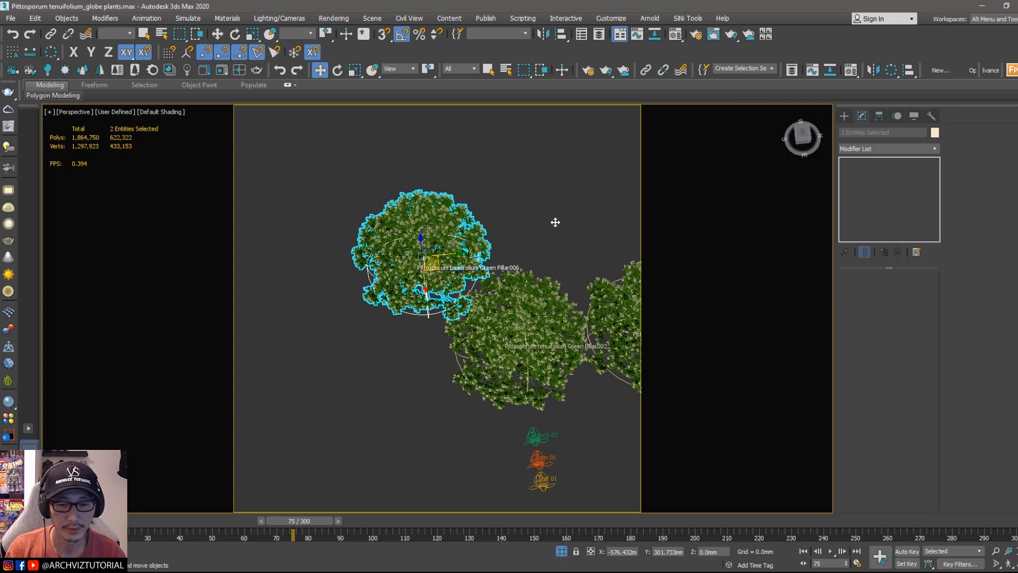
{"action": "scroll", "coordinate": [525, 257], "scroll_direction": "up", "scroll_amount": 4}
{"action": "middle_click_drag", "start_coordinate": [527, 296], "coordinate": [449, 334], "text": "alt"}
{"action": "scroll", "coordinate": [465, 299], "scroll_direction": "up", "scroll_amount": 5}
{"action": "left_click", "coordinate": [538, 225]}
{"action": "left_click", "coordinate": [607, 321]}
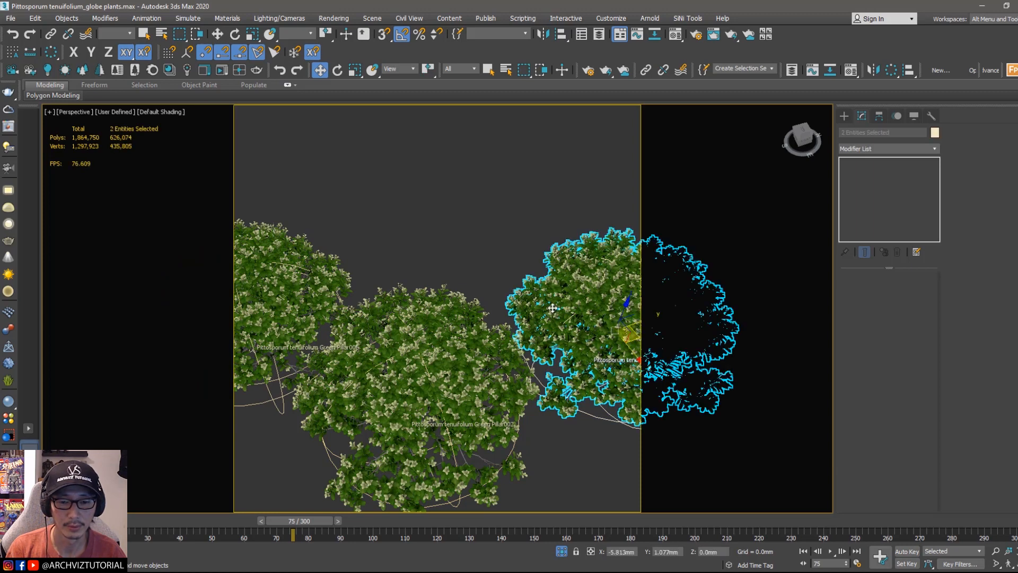
{"action": "left_click_drag", "start_coordinate": [525, 309], "coordinate": [524, 308]}
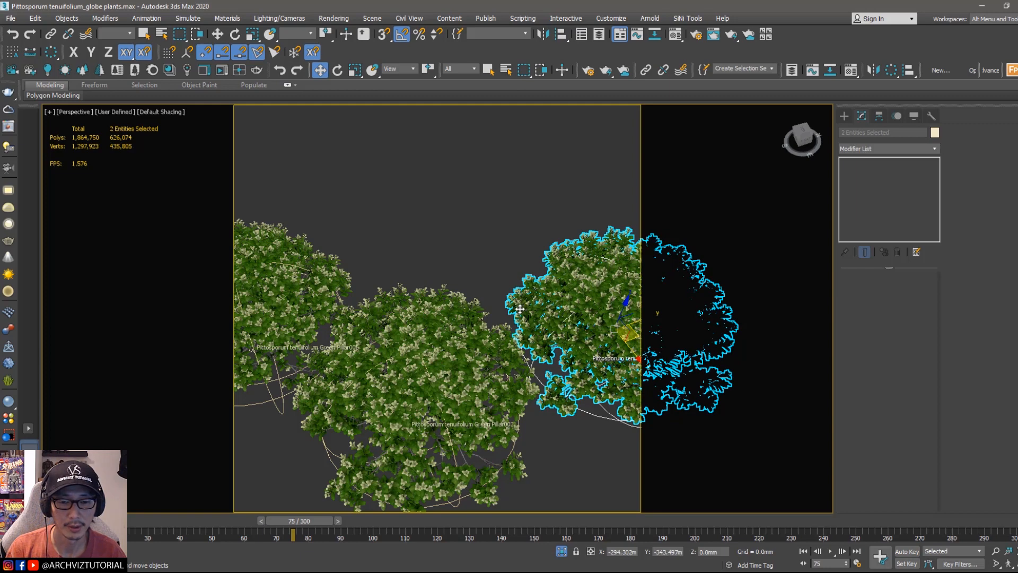
{"action": "left_click_drag", "start_coordinate": [520, 309], "coordinate": [527, 308]}
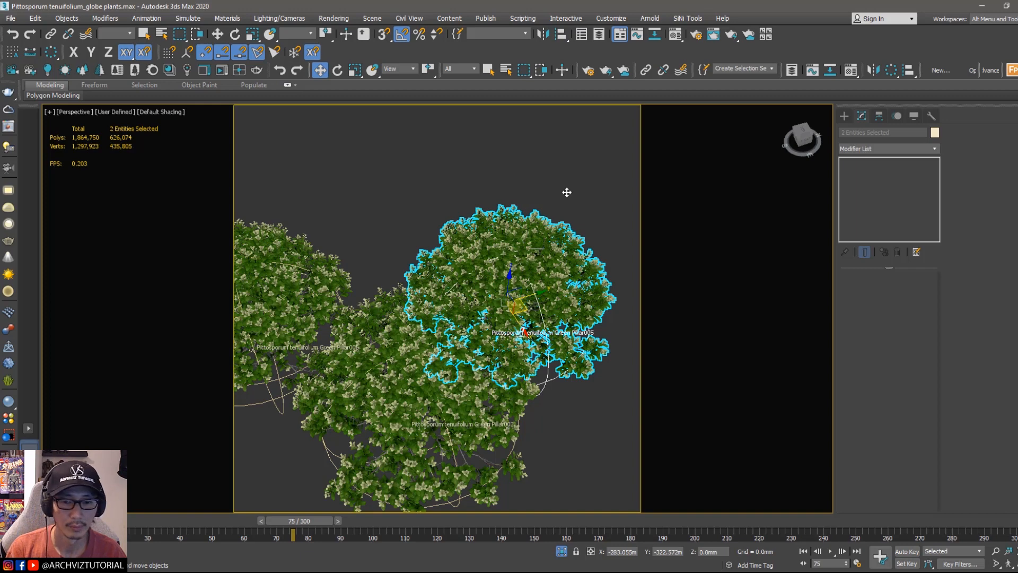
{"action": "left_click", "coordinate": [537, 200]}
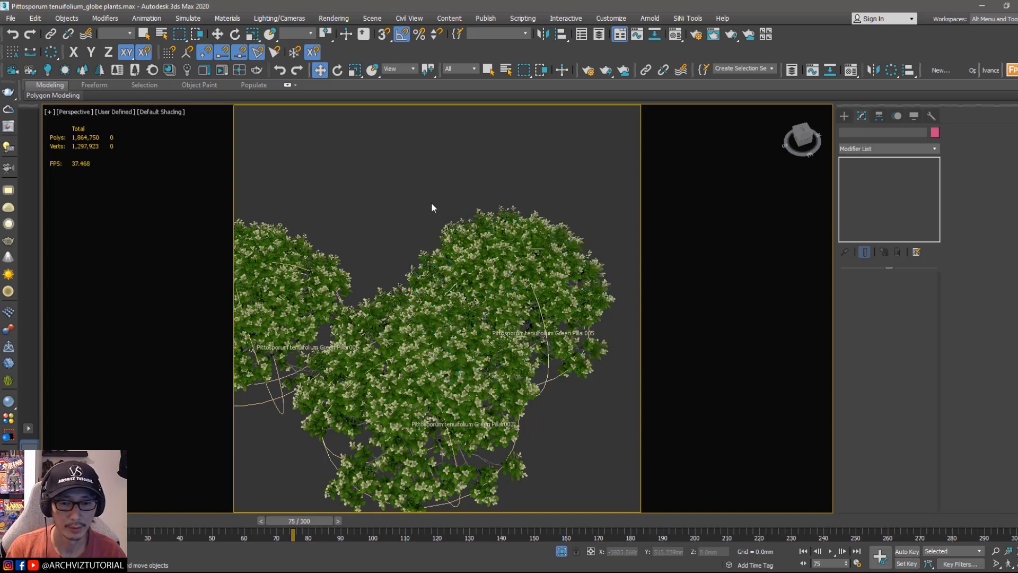
Step: Create a viewport preview of the plant cluster for frames 0 to 300, then play it back and close the player
{"action": "middle_click_drag", "start_coordinate": [432, 204], "coordinate": [459, 203]}
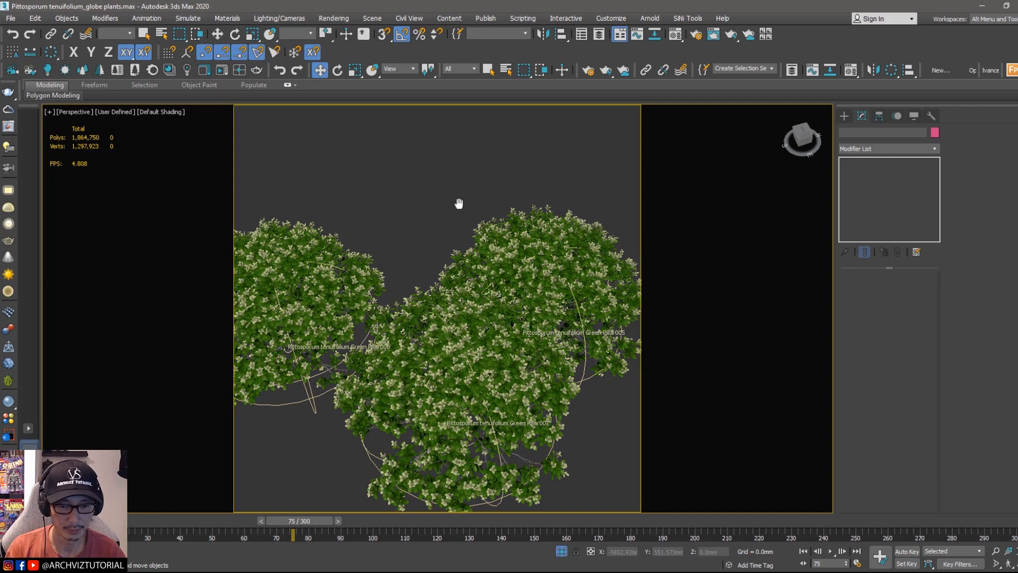
{"action": "key", "text": "shift+v"}
{"action": "left_click_drag", "start_coordinate": [518, 125], "coordinate": [834, 124]}
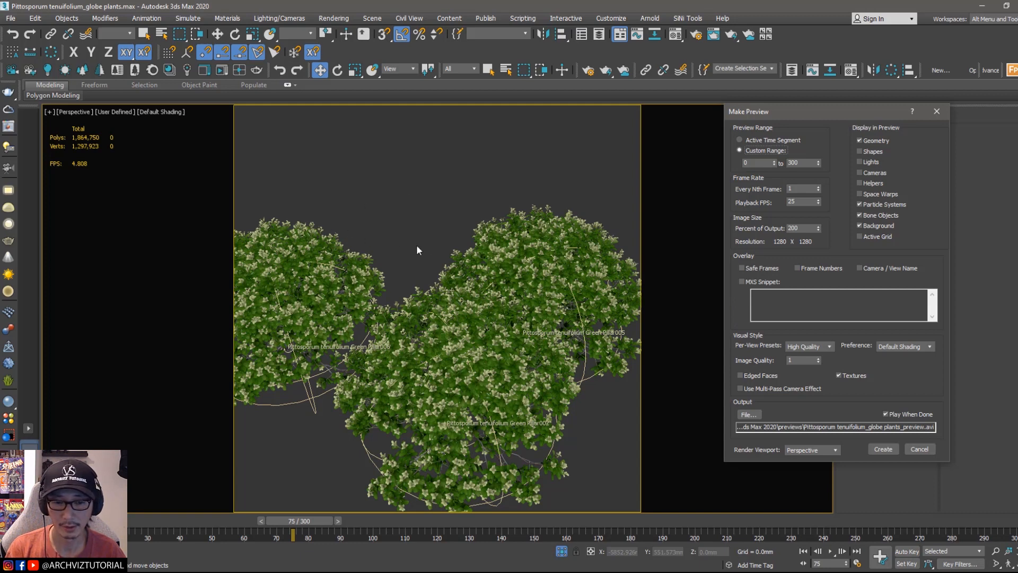
{"action": "left_click", "coordinate": [883, 448]}
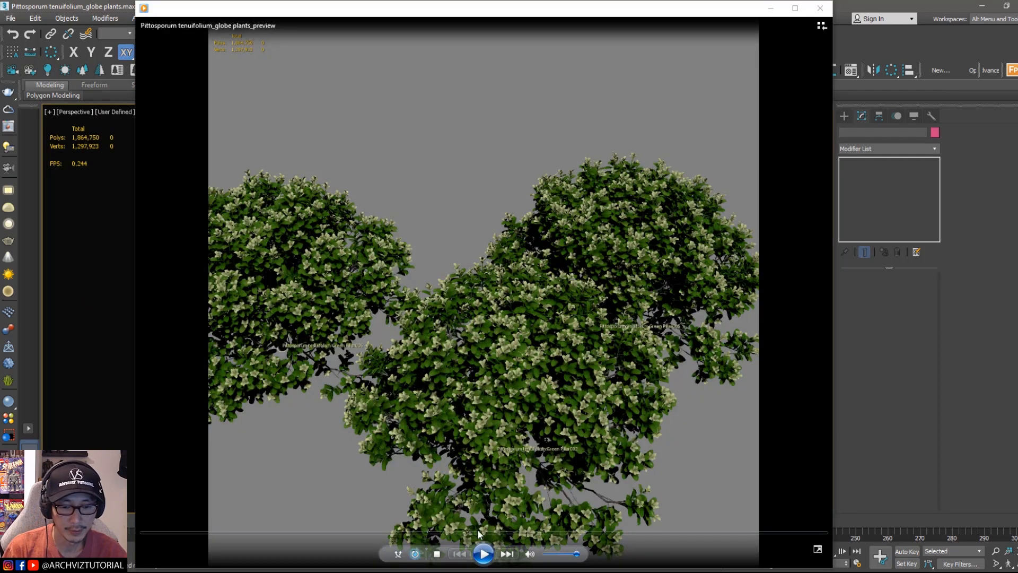
{"action": "left_click", "coordinate": [483, 555]}
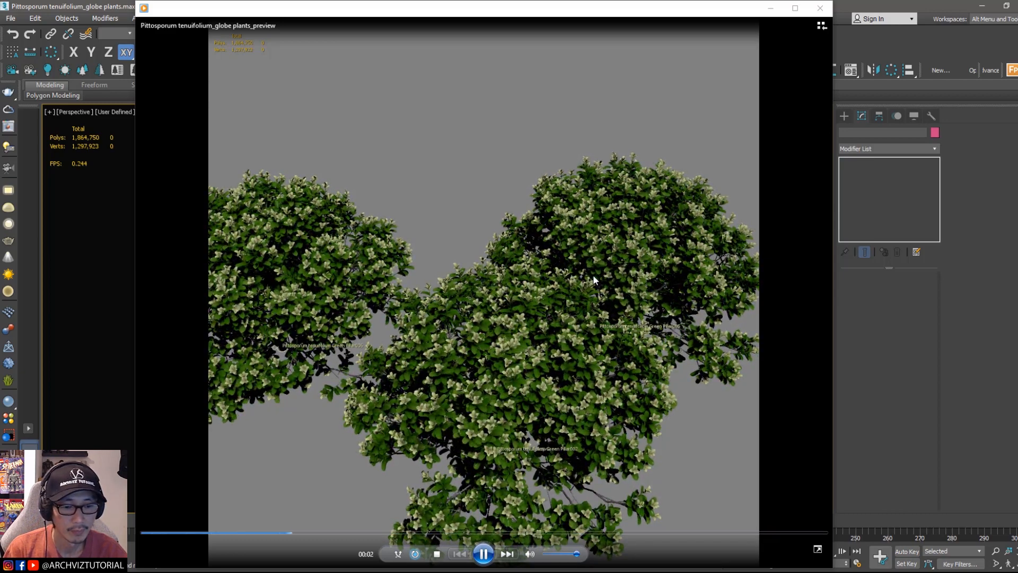
{"action": "left_click", "coordinate": [825, 7]}
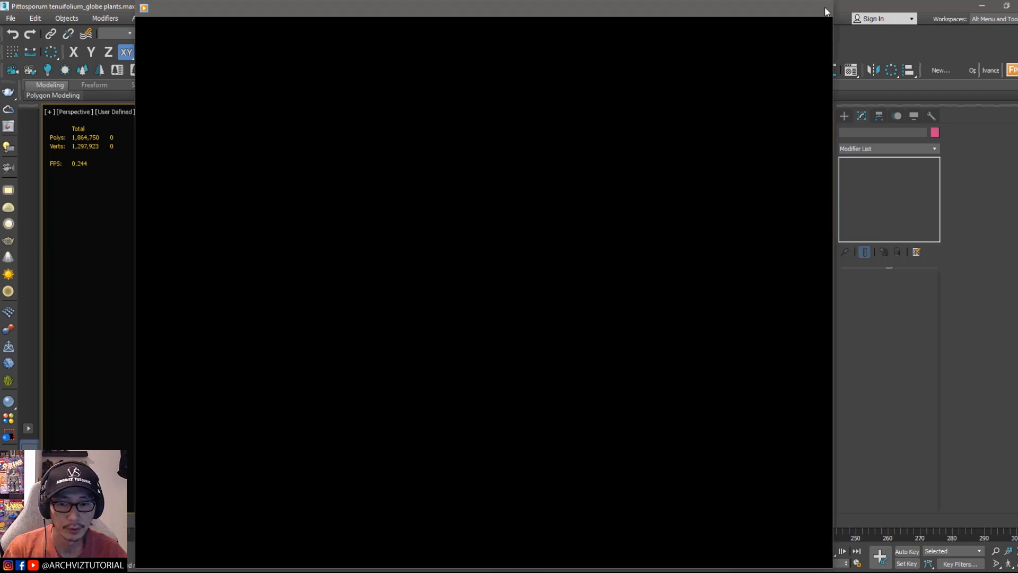